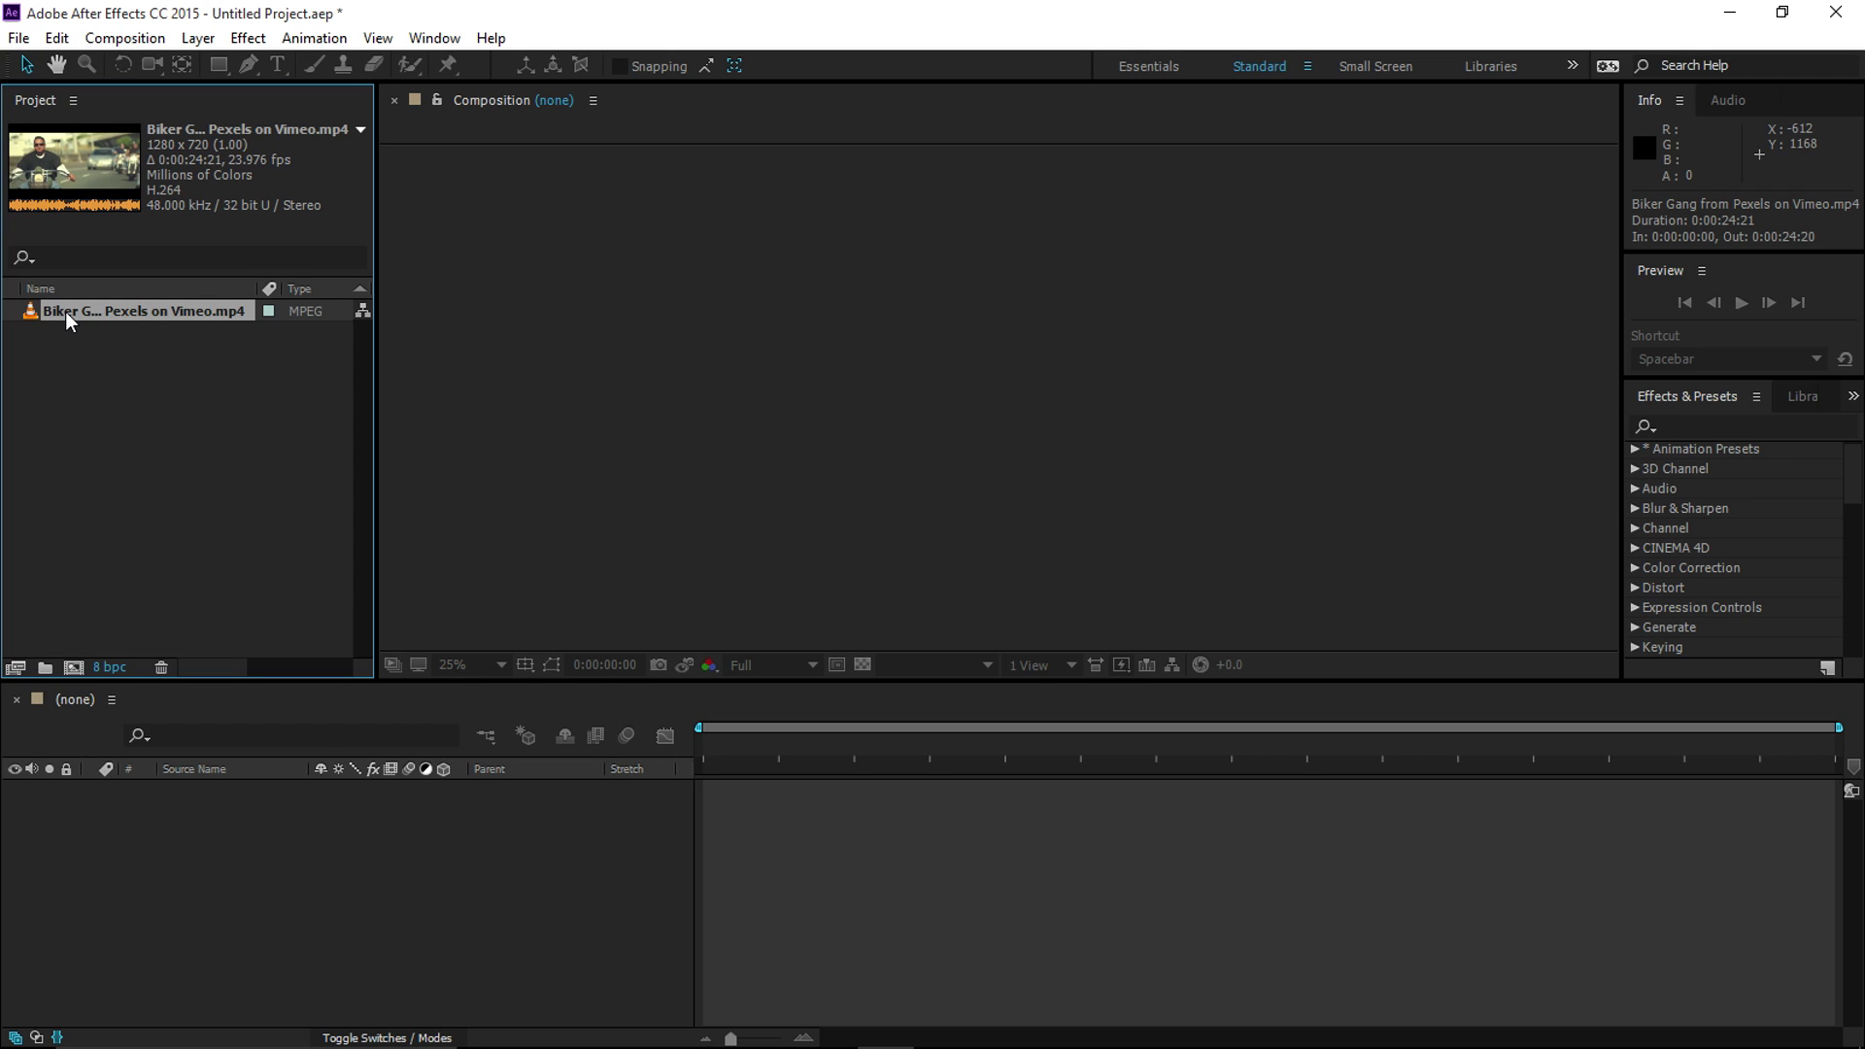
# Create a composition from the Biker Gang from Pexels on Vimeo.mp4 footage so it matches the clip's own settings.
pyautogui.moveTo(49, 313); pyautogui.dragTo(72, 670)
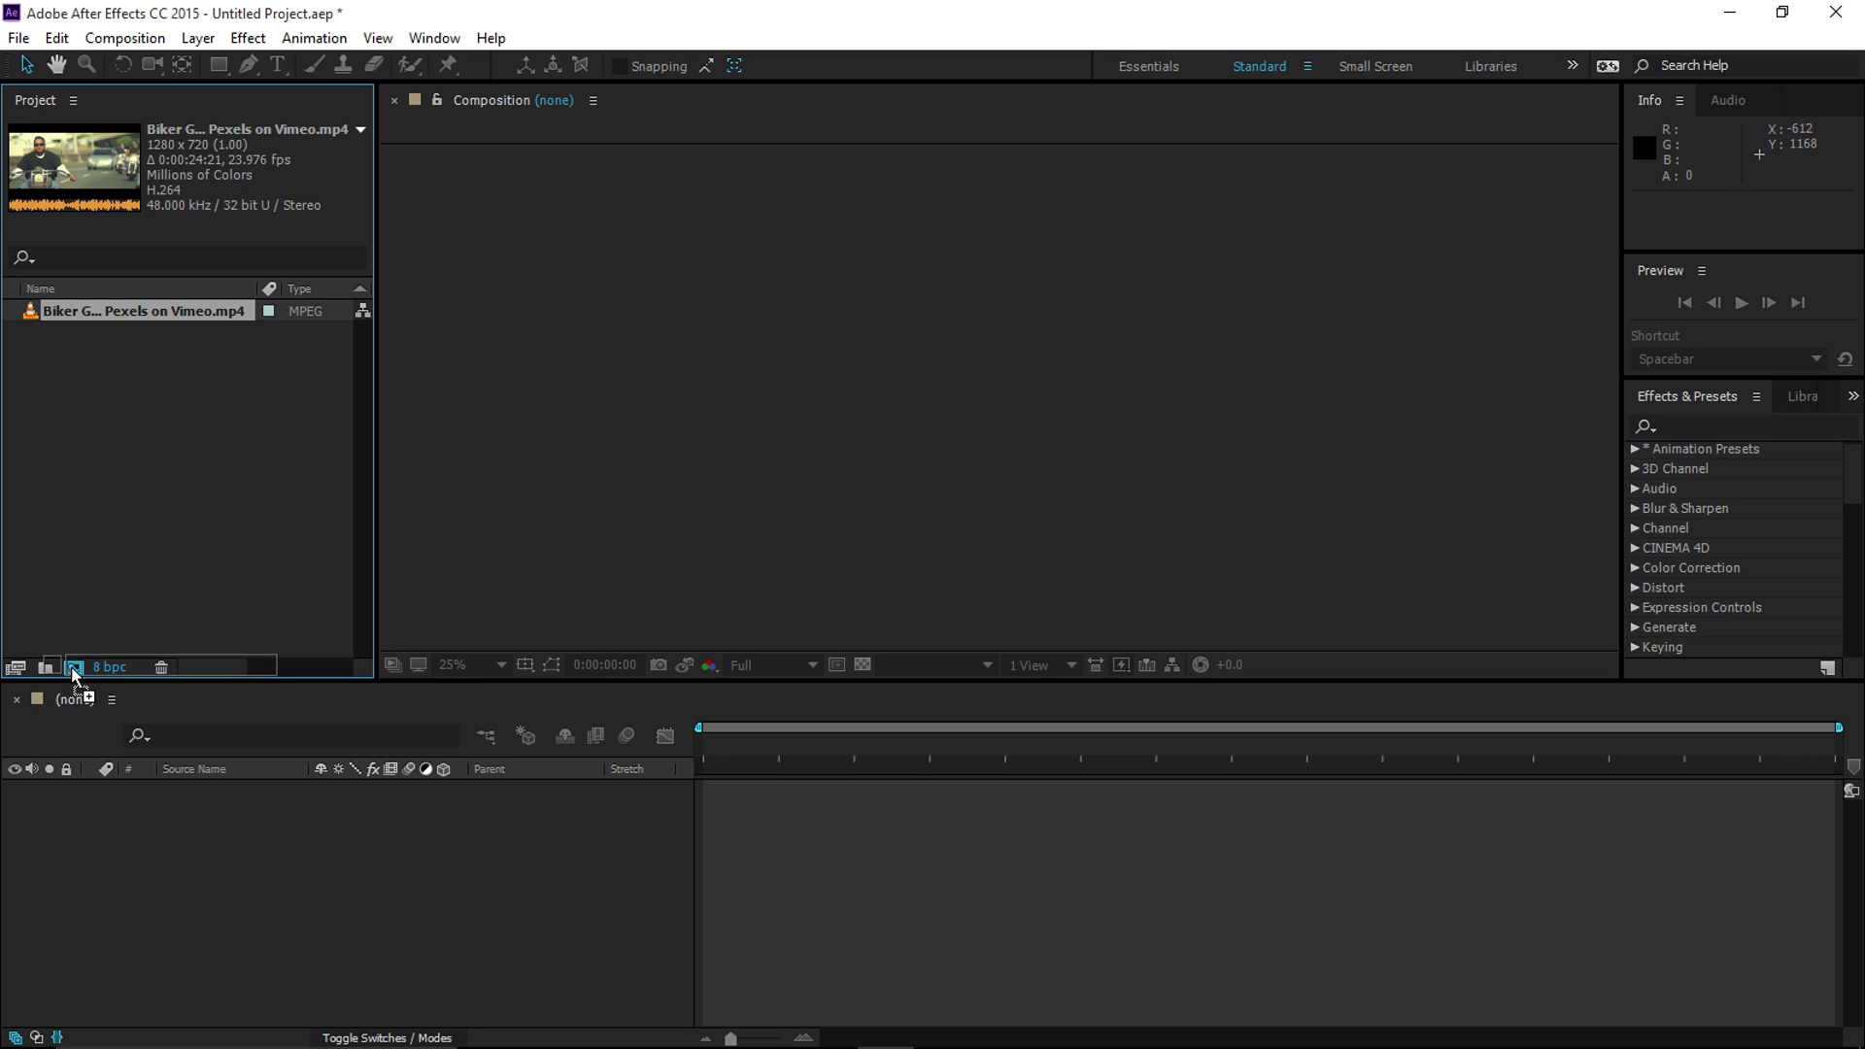
pyautogui.moveTo(72, 666); pyautogui.dragTo(72, 666)
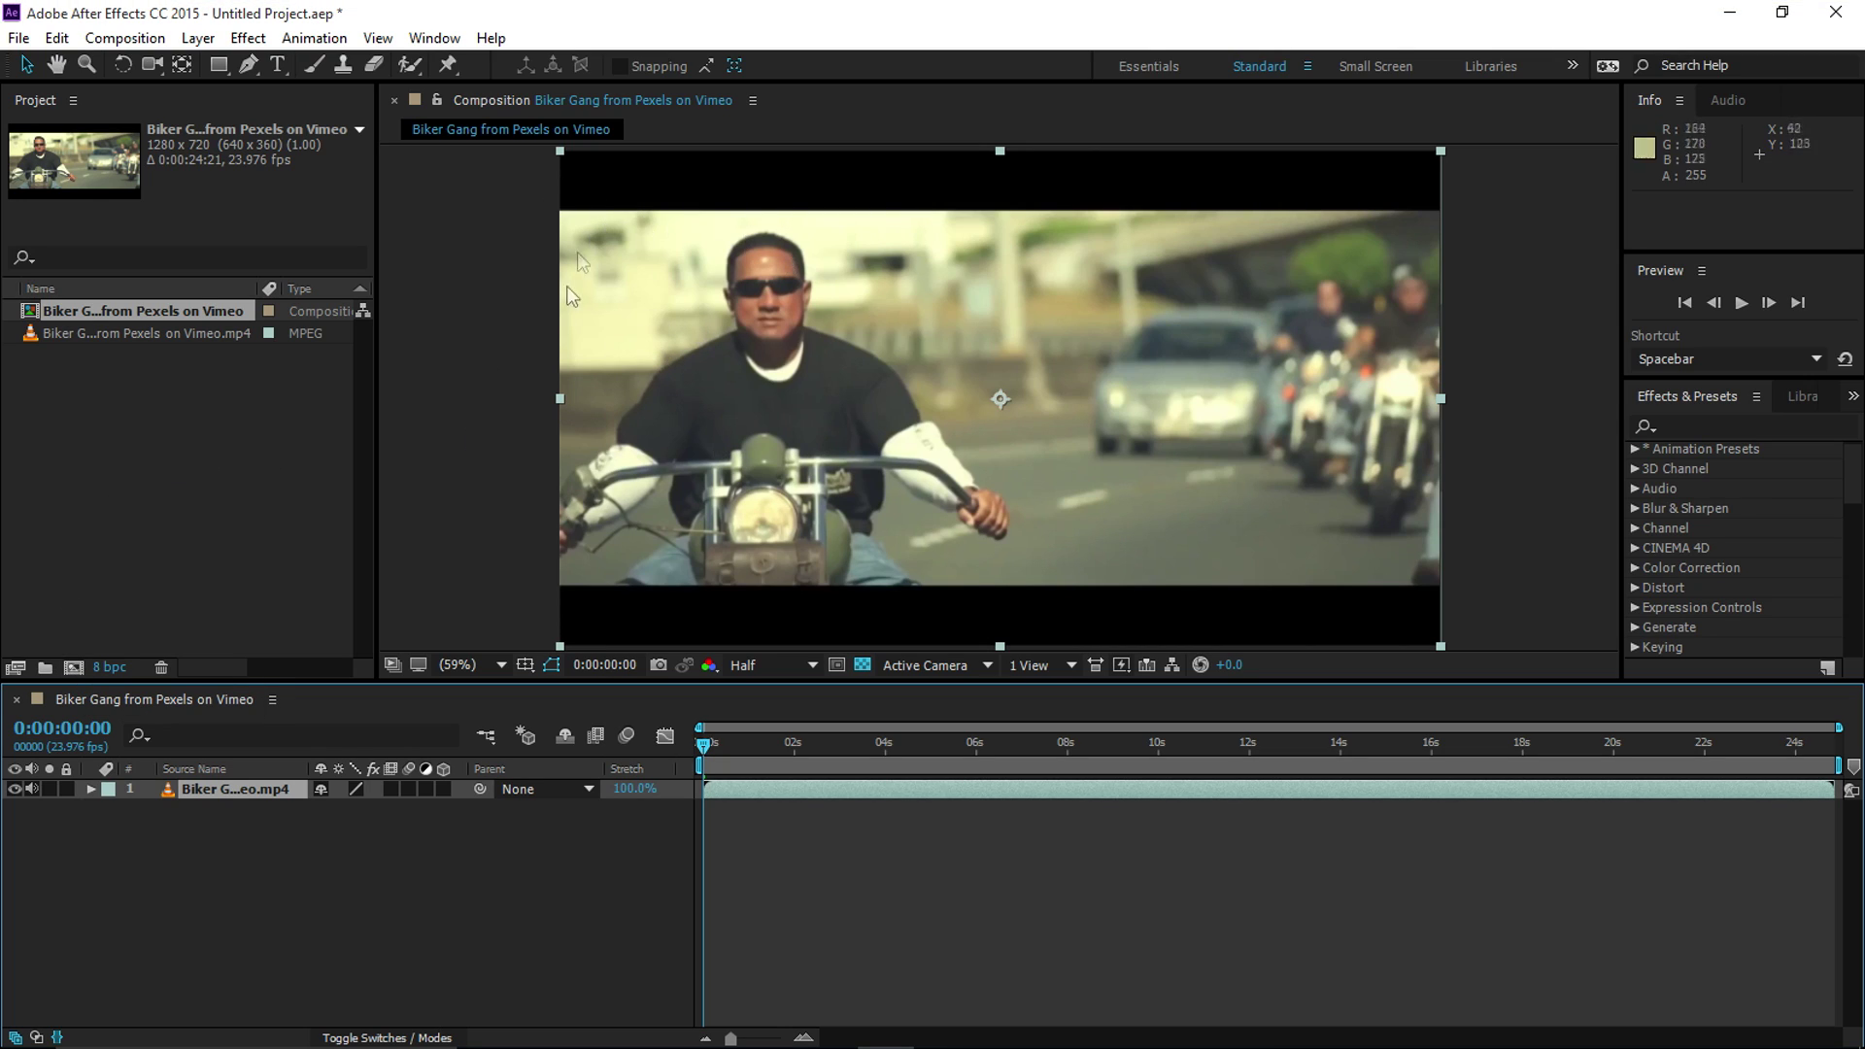
# Review the composition's frame size, frame rate and duration in its settings, leaving without making changes.
pyautogui.rightClick(144, 696)
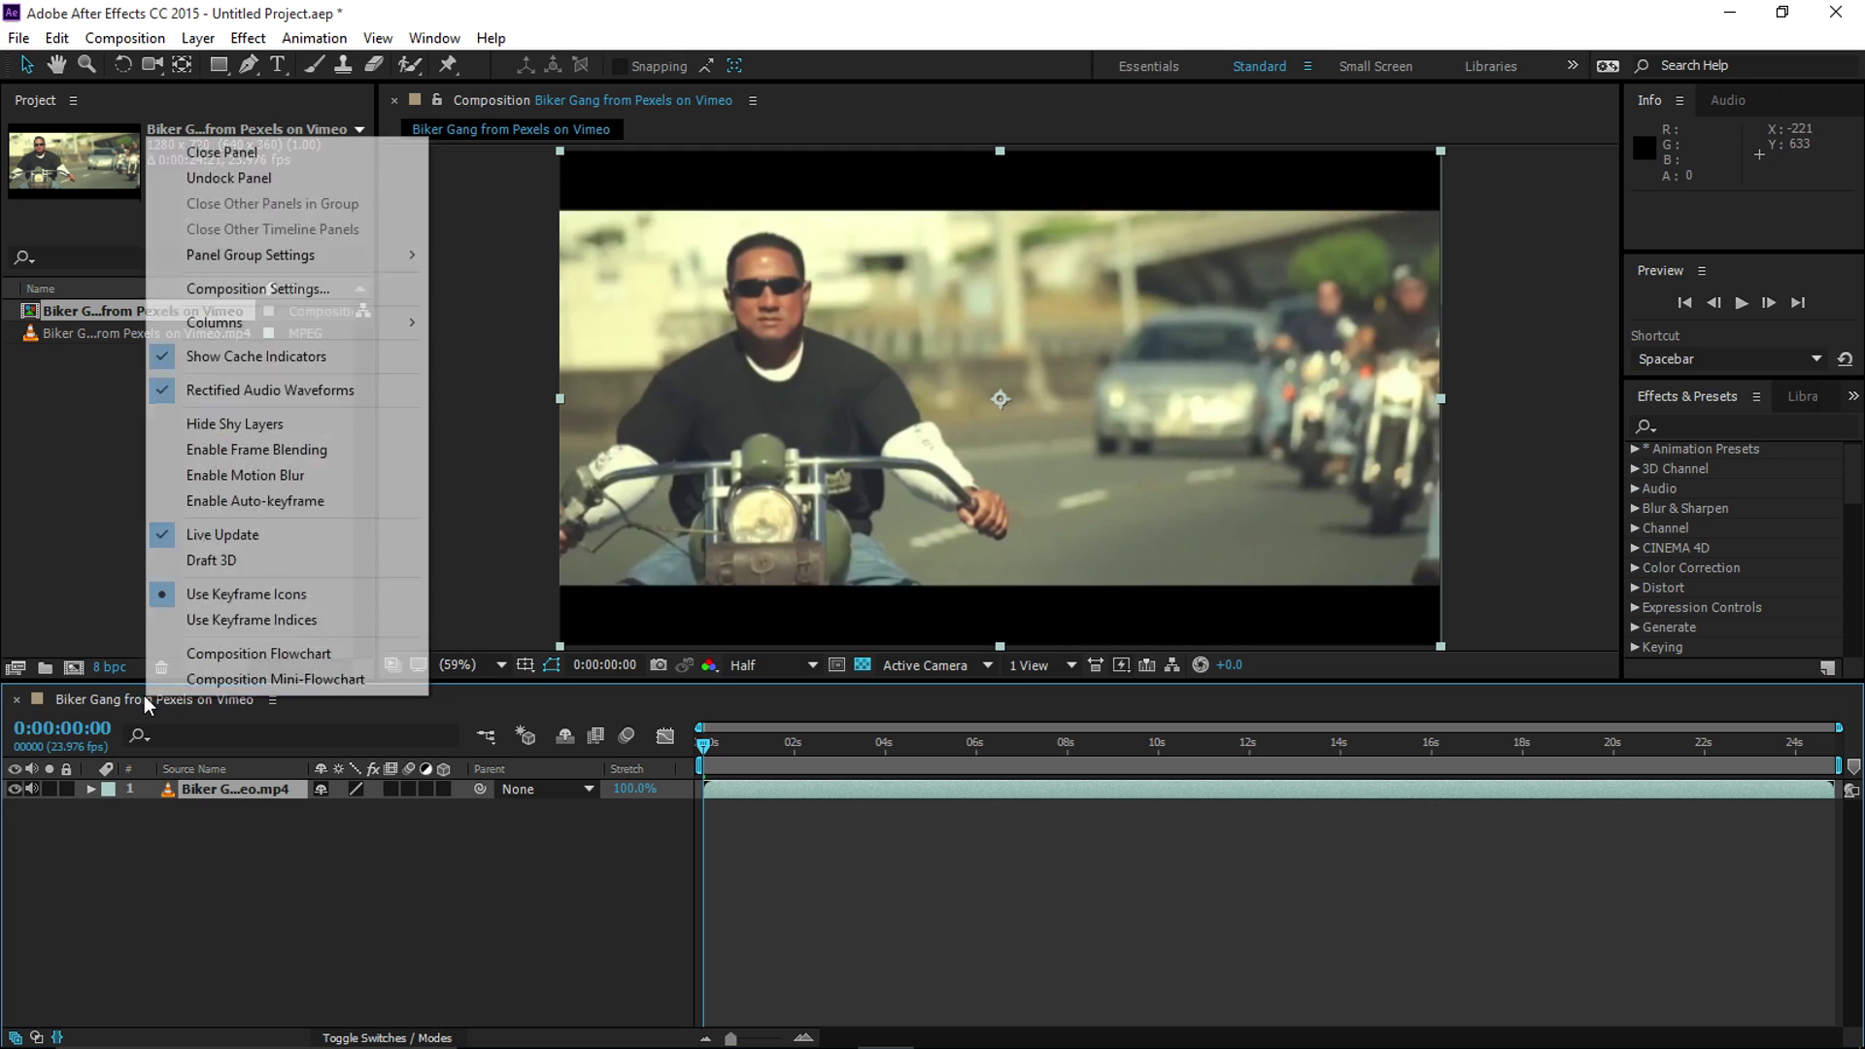
pyautogui.click(300, 295)
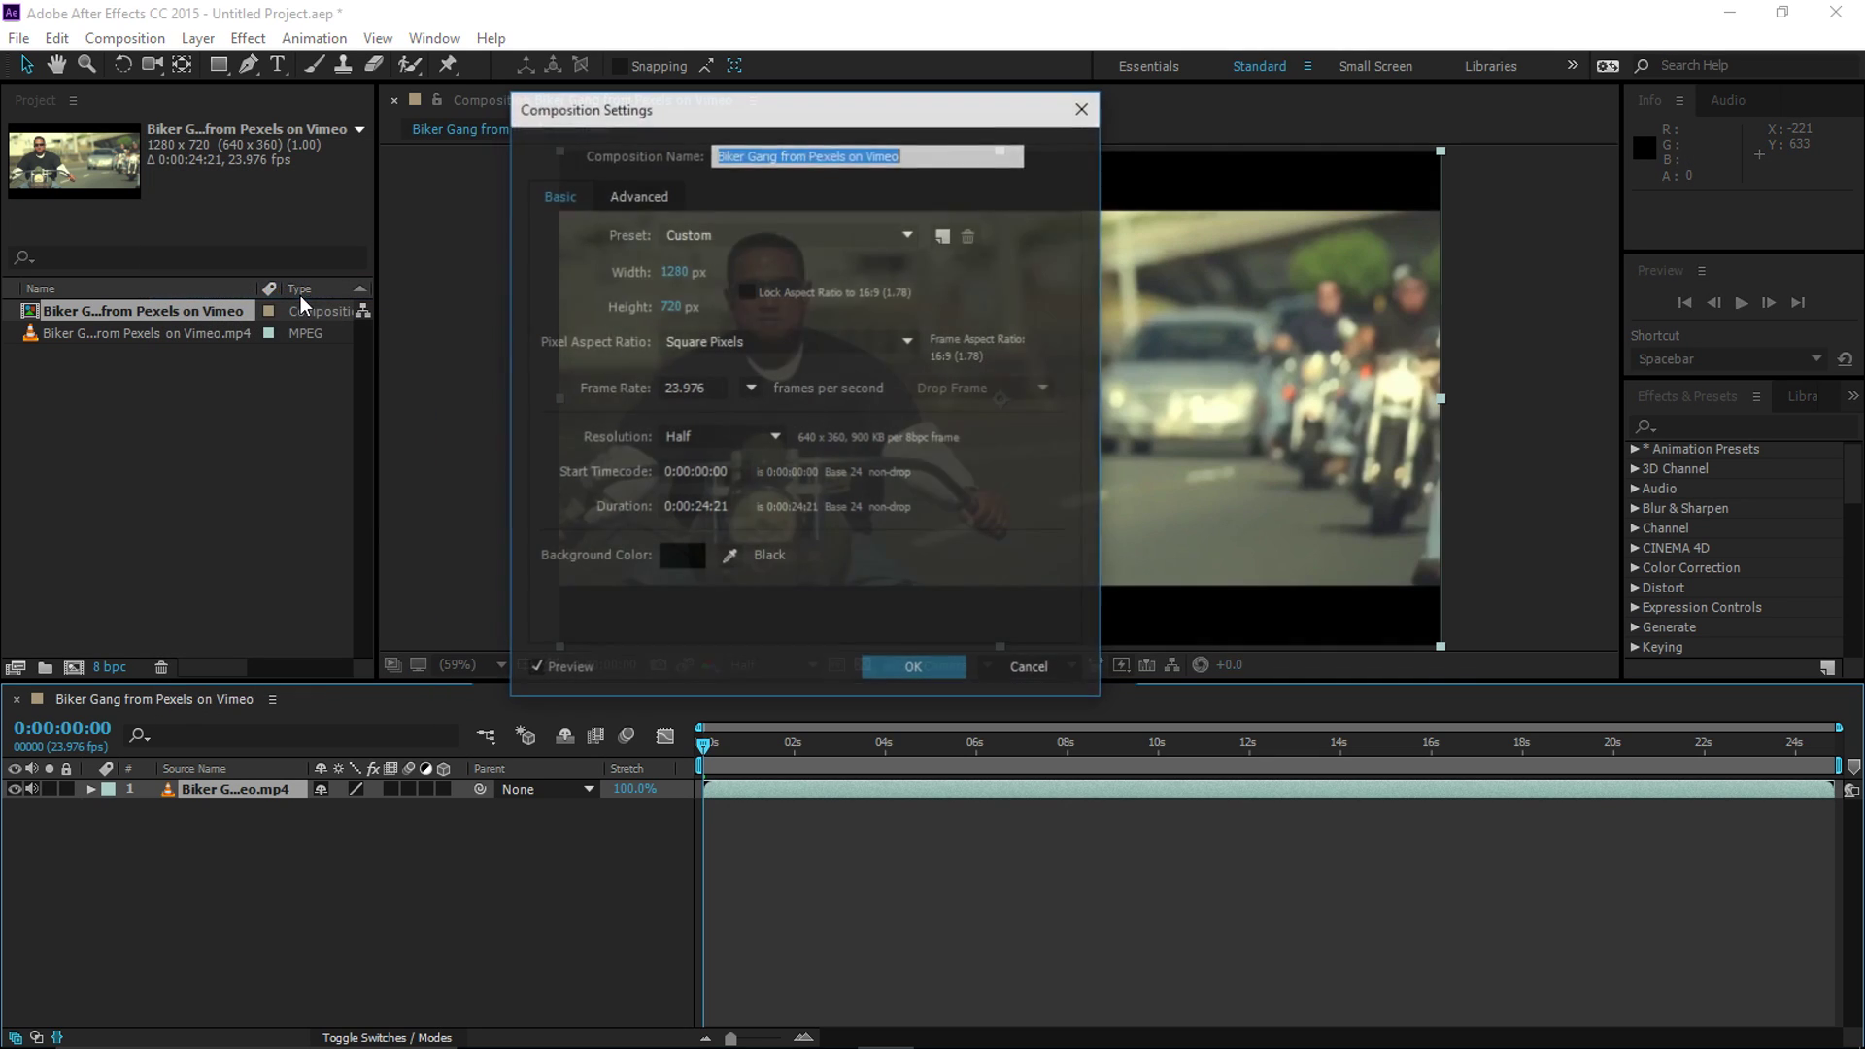
pyautogui.moveTo(641, 111); pyautogui.dragTo(780, 153)
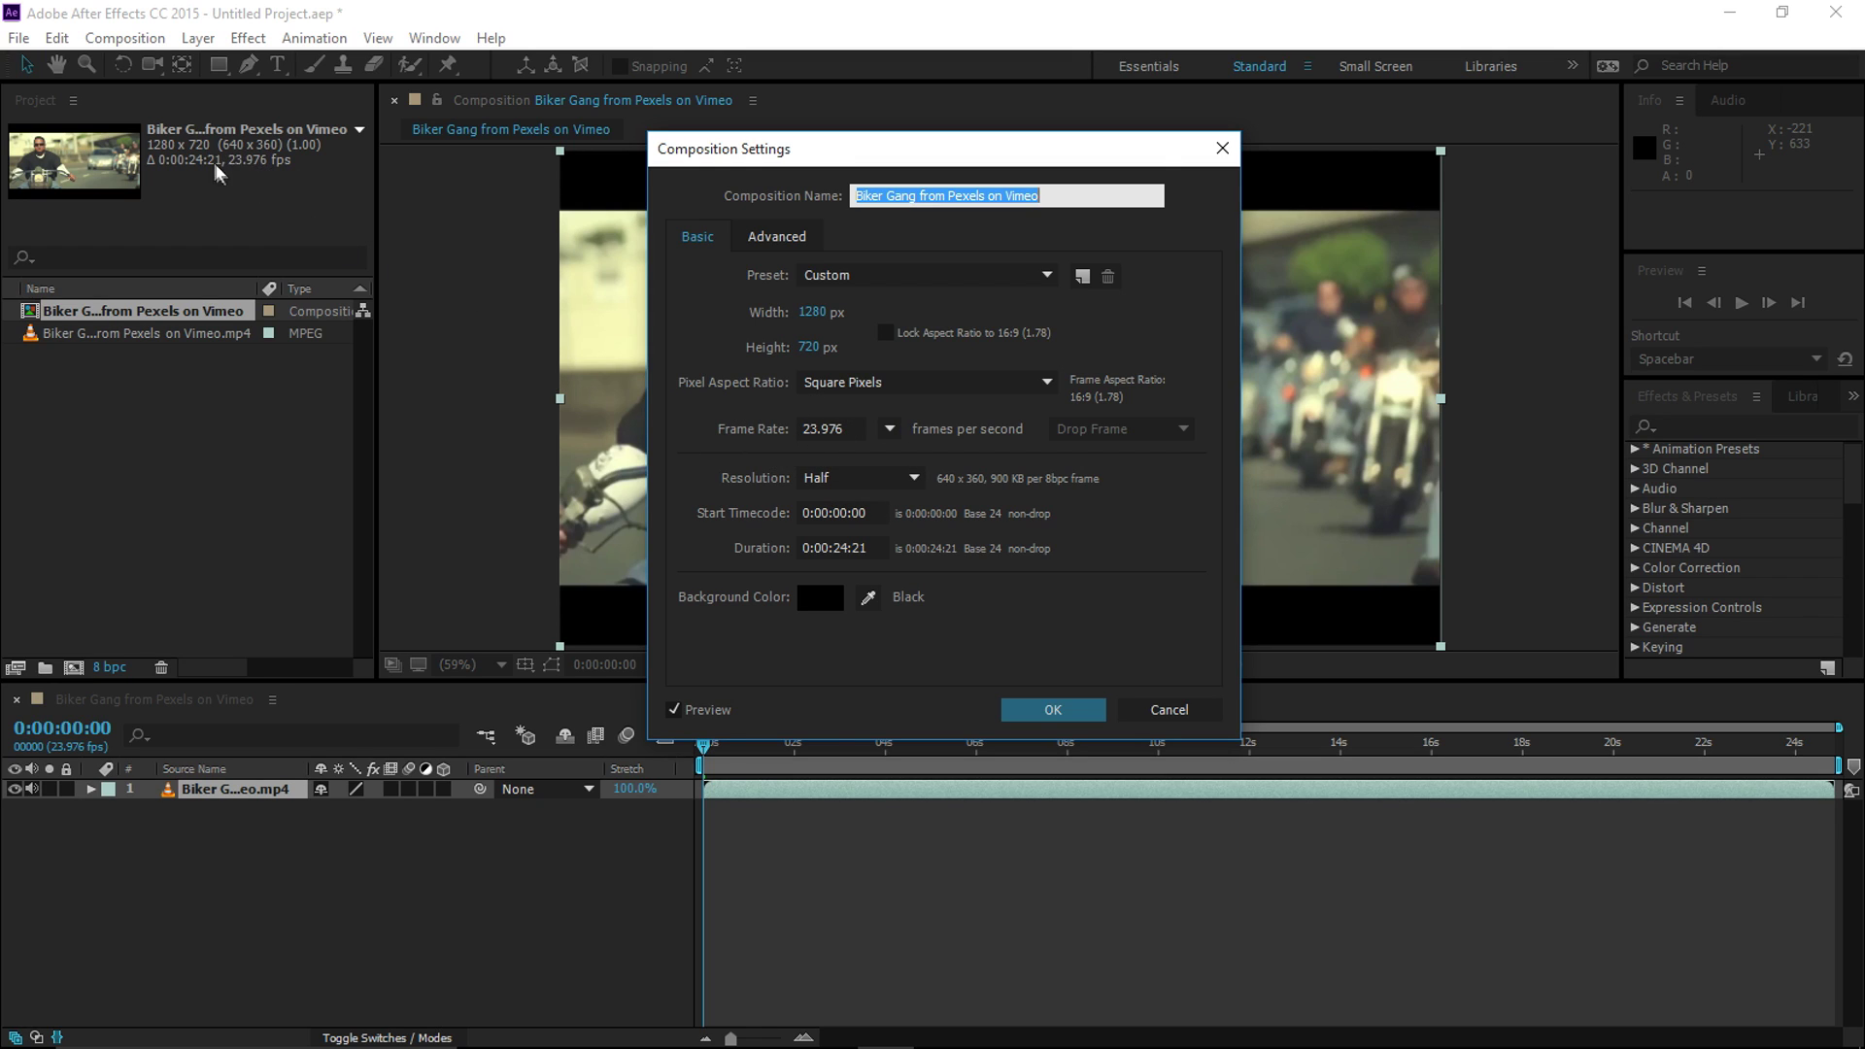
pyautogui.click(1171, 709)
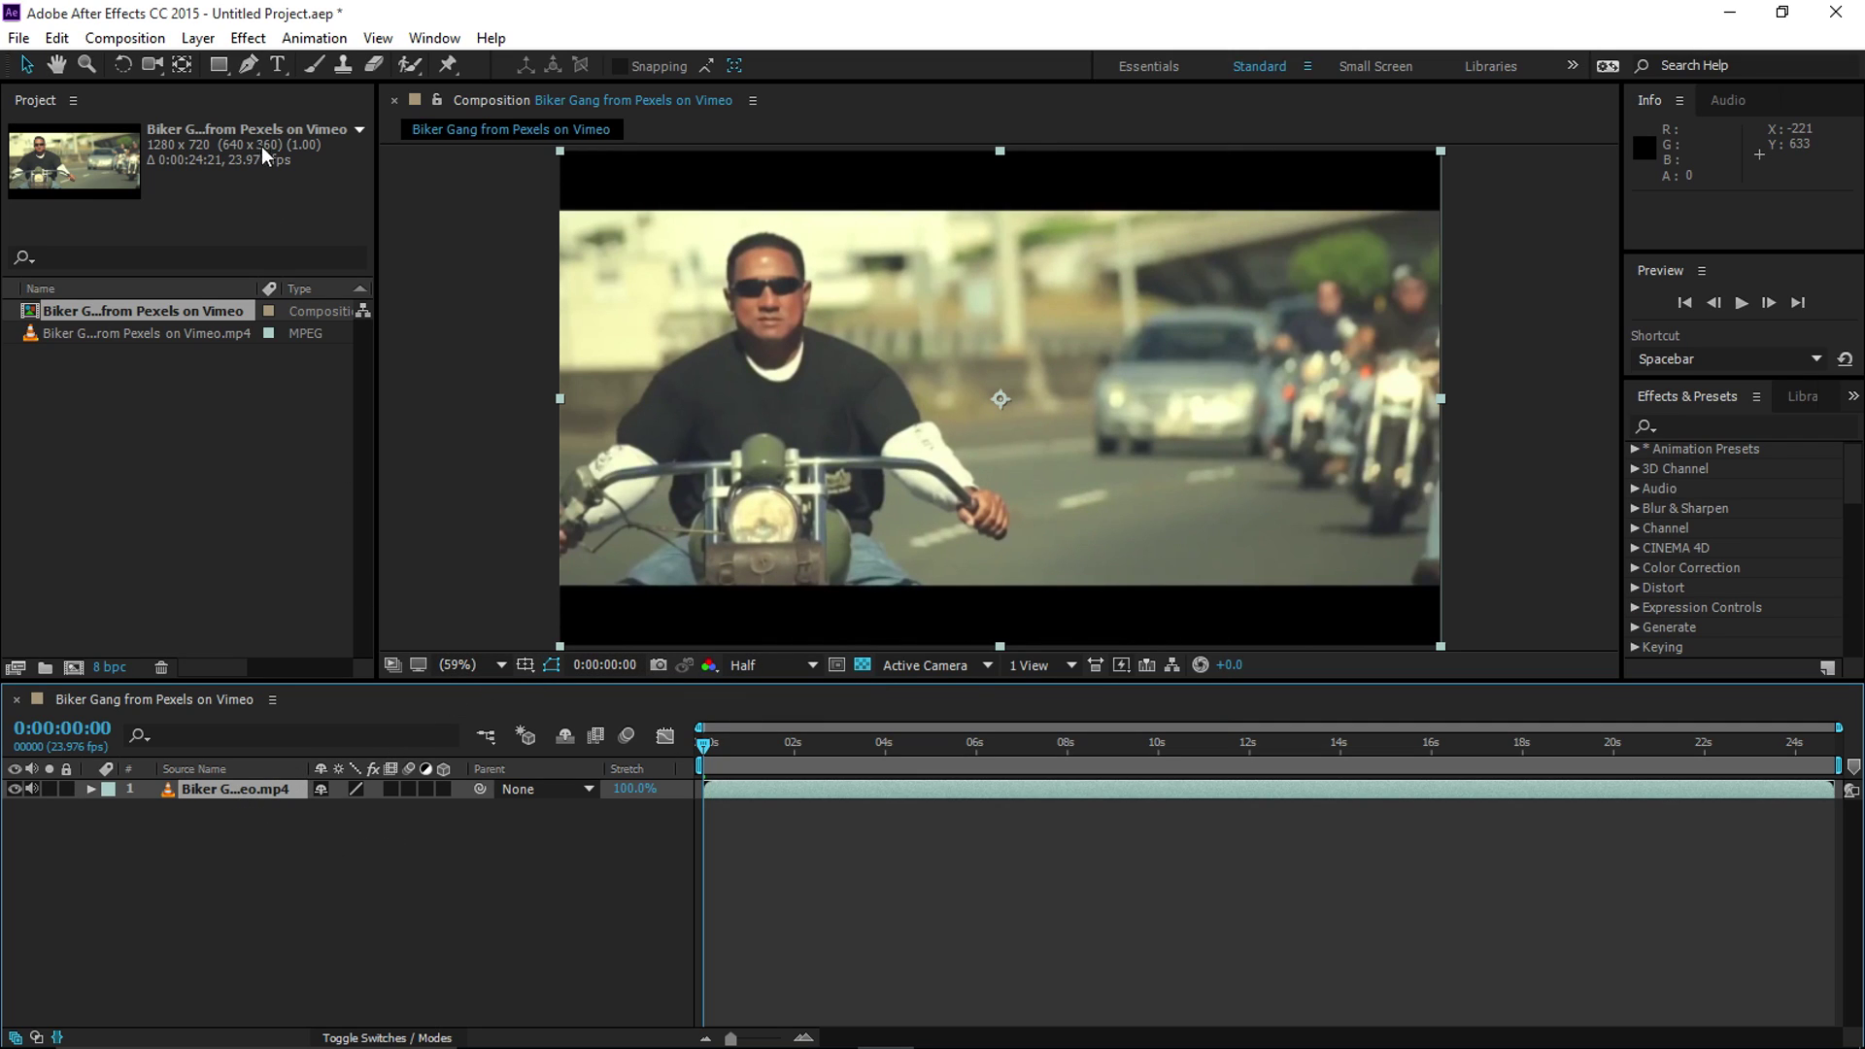
# Apply the obsolete Fast Blur effect to the clip layer and set its Blurriness to 27.
pyautogui.click(257, 43)
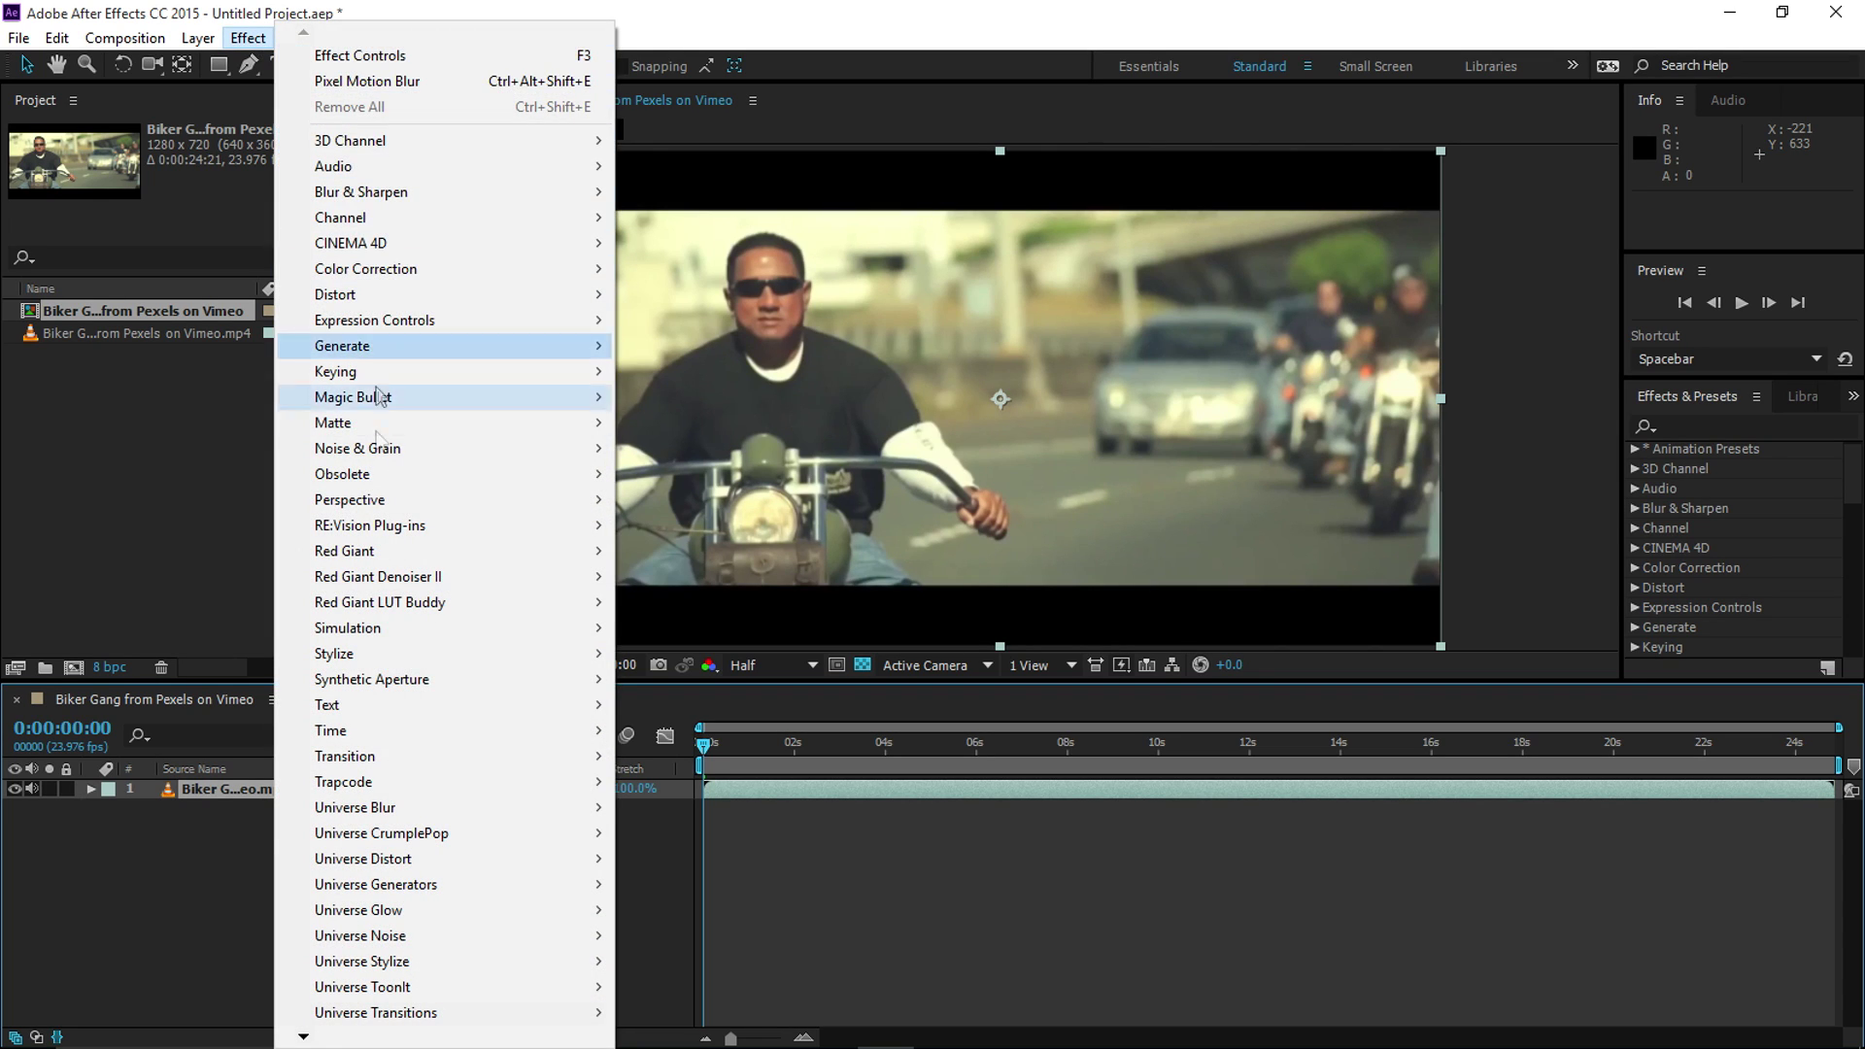
pyautogui.moveTo(472, 760)
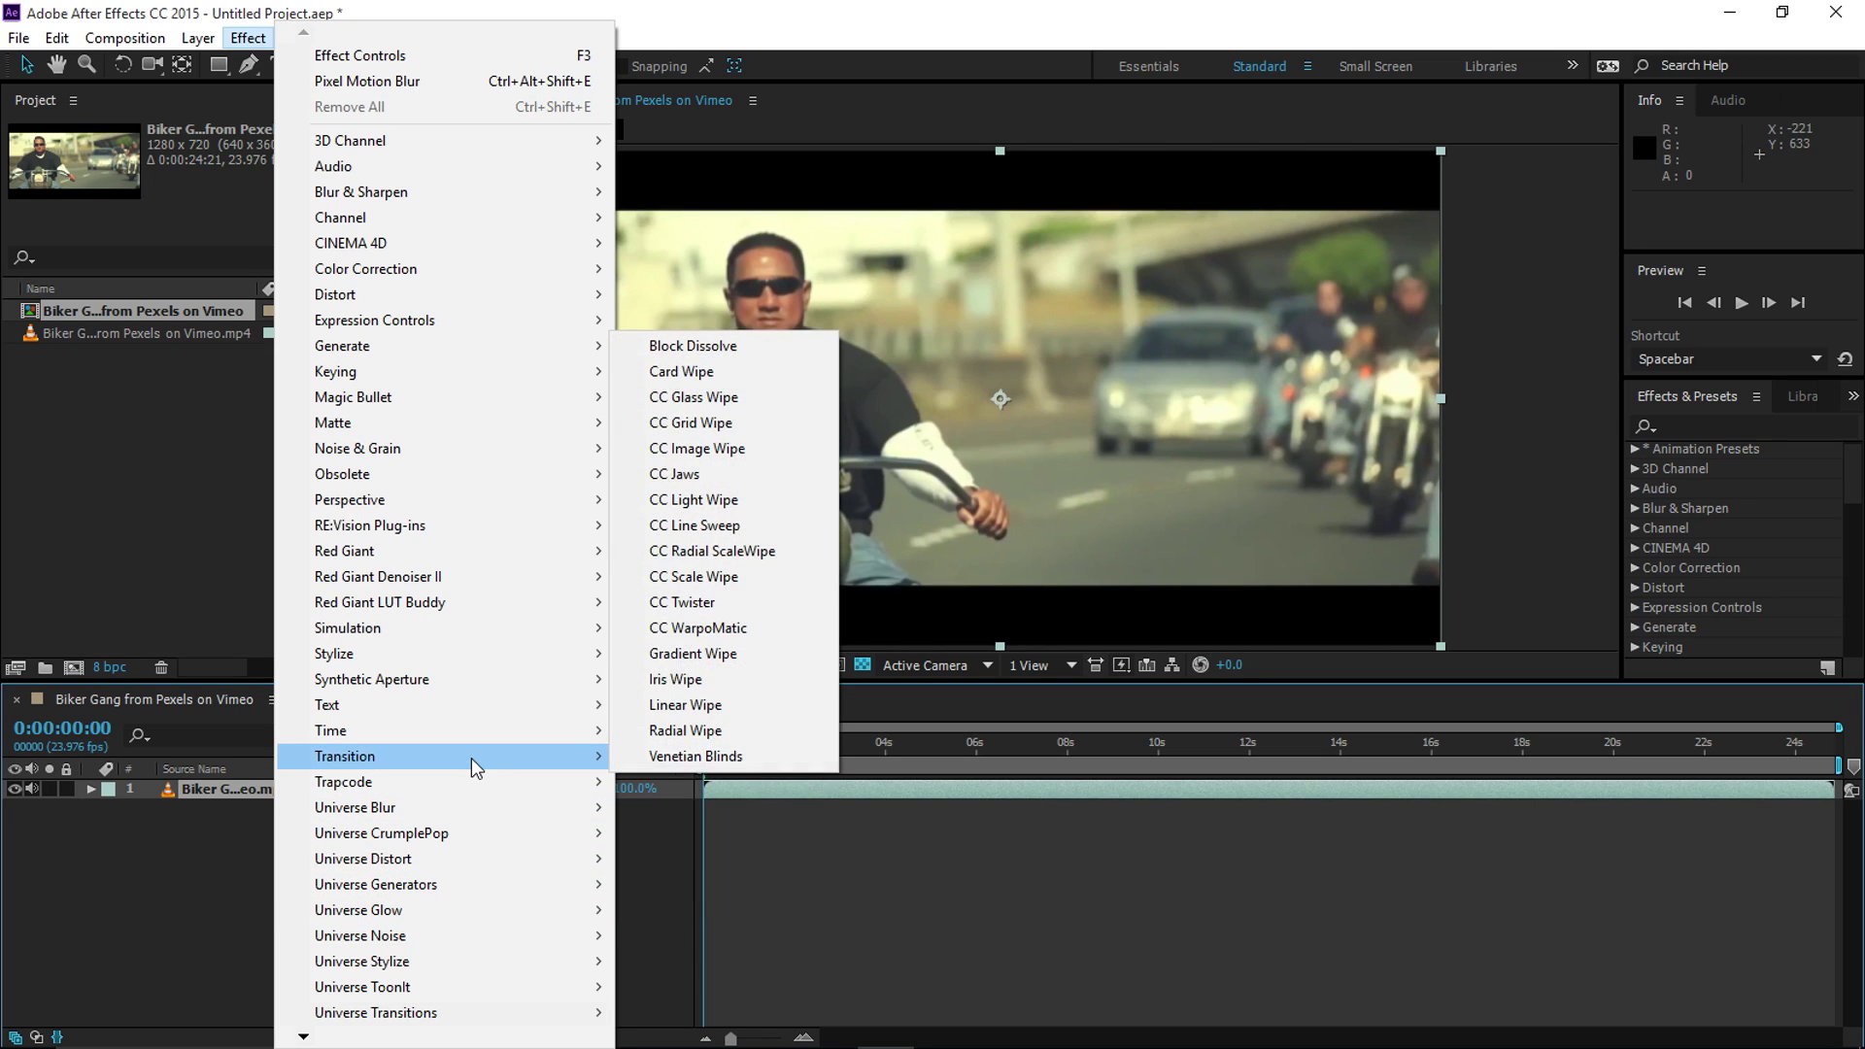
pyautogui.moveTo(372, 483)
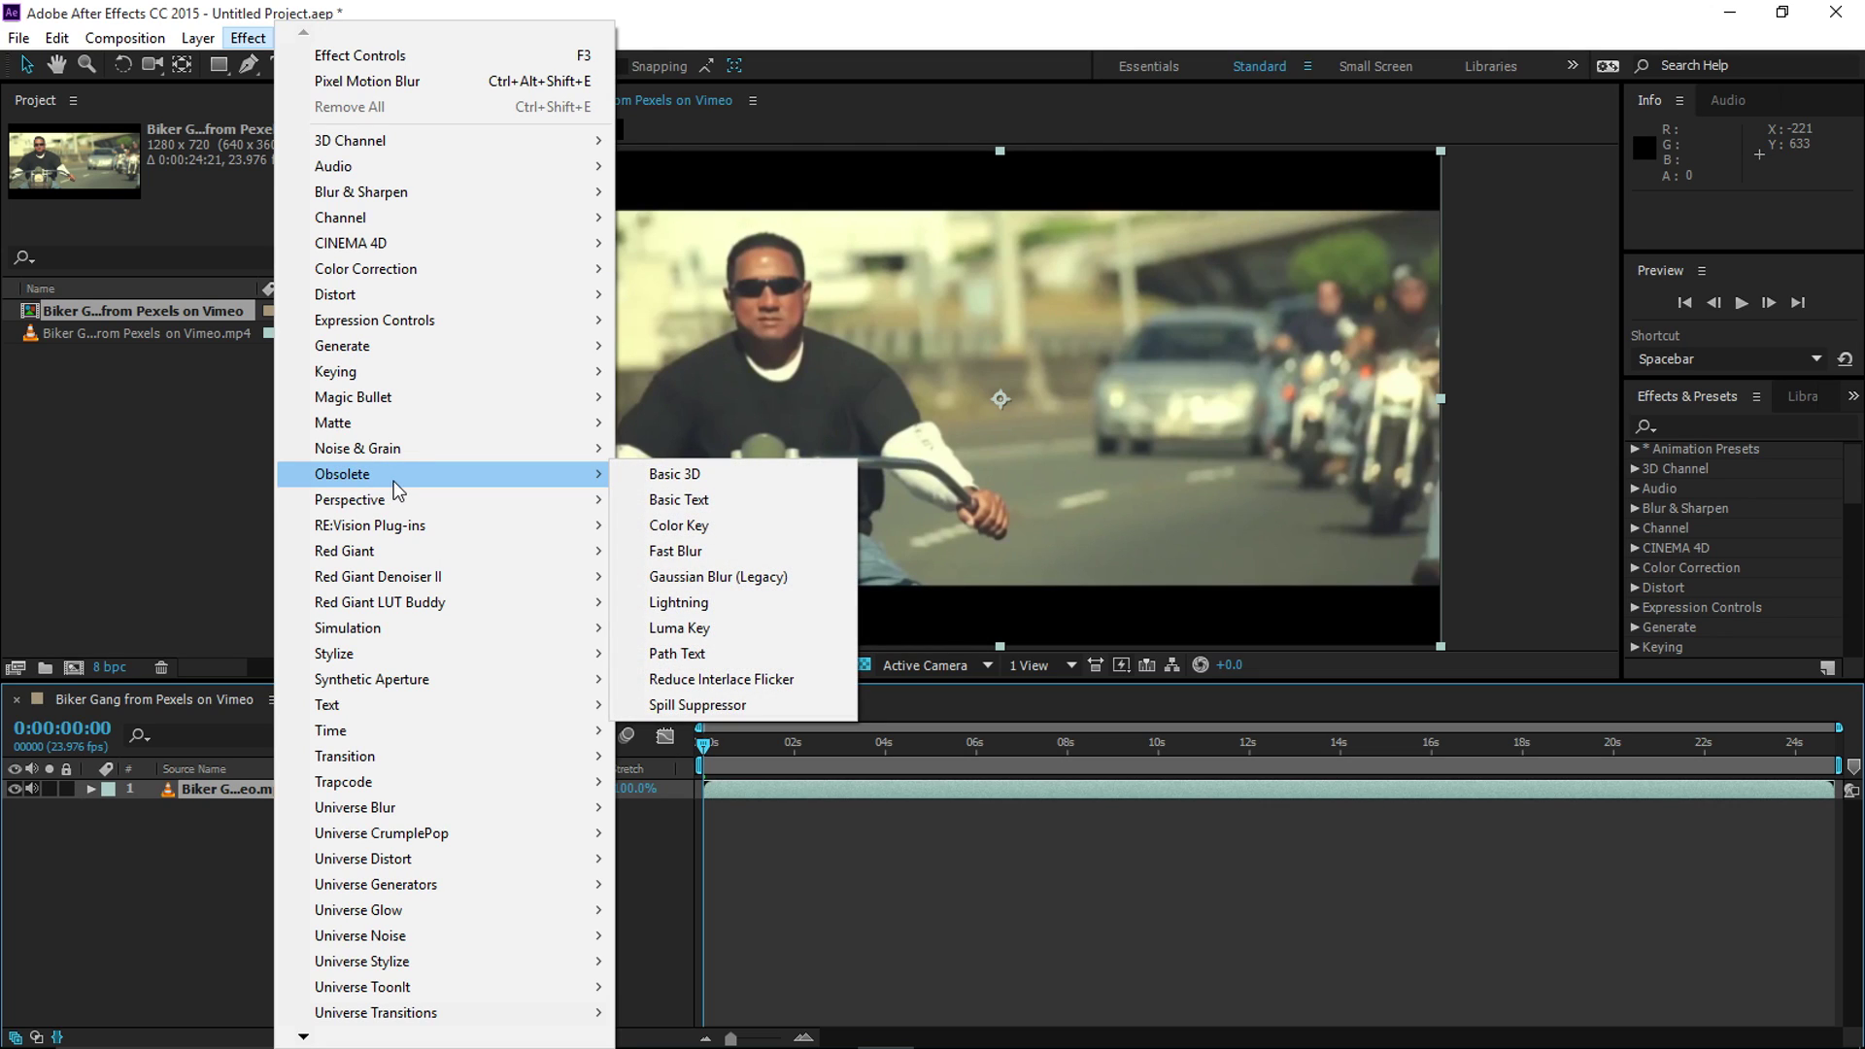
pyautogui.click(704, 550)
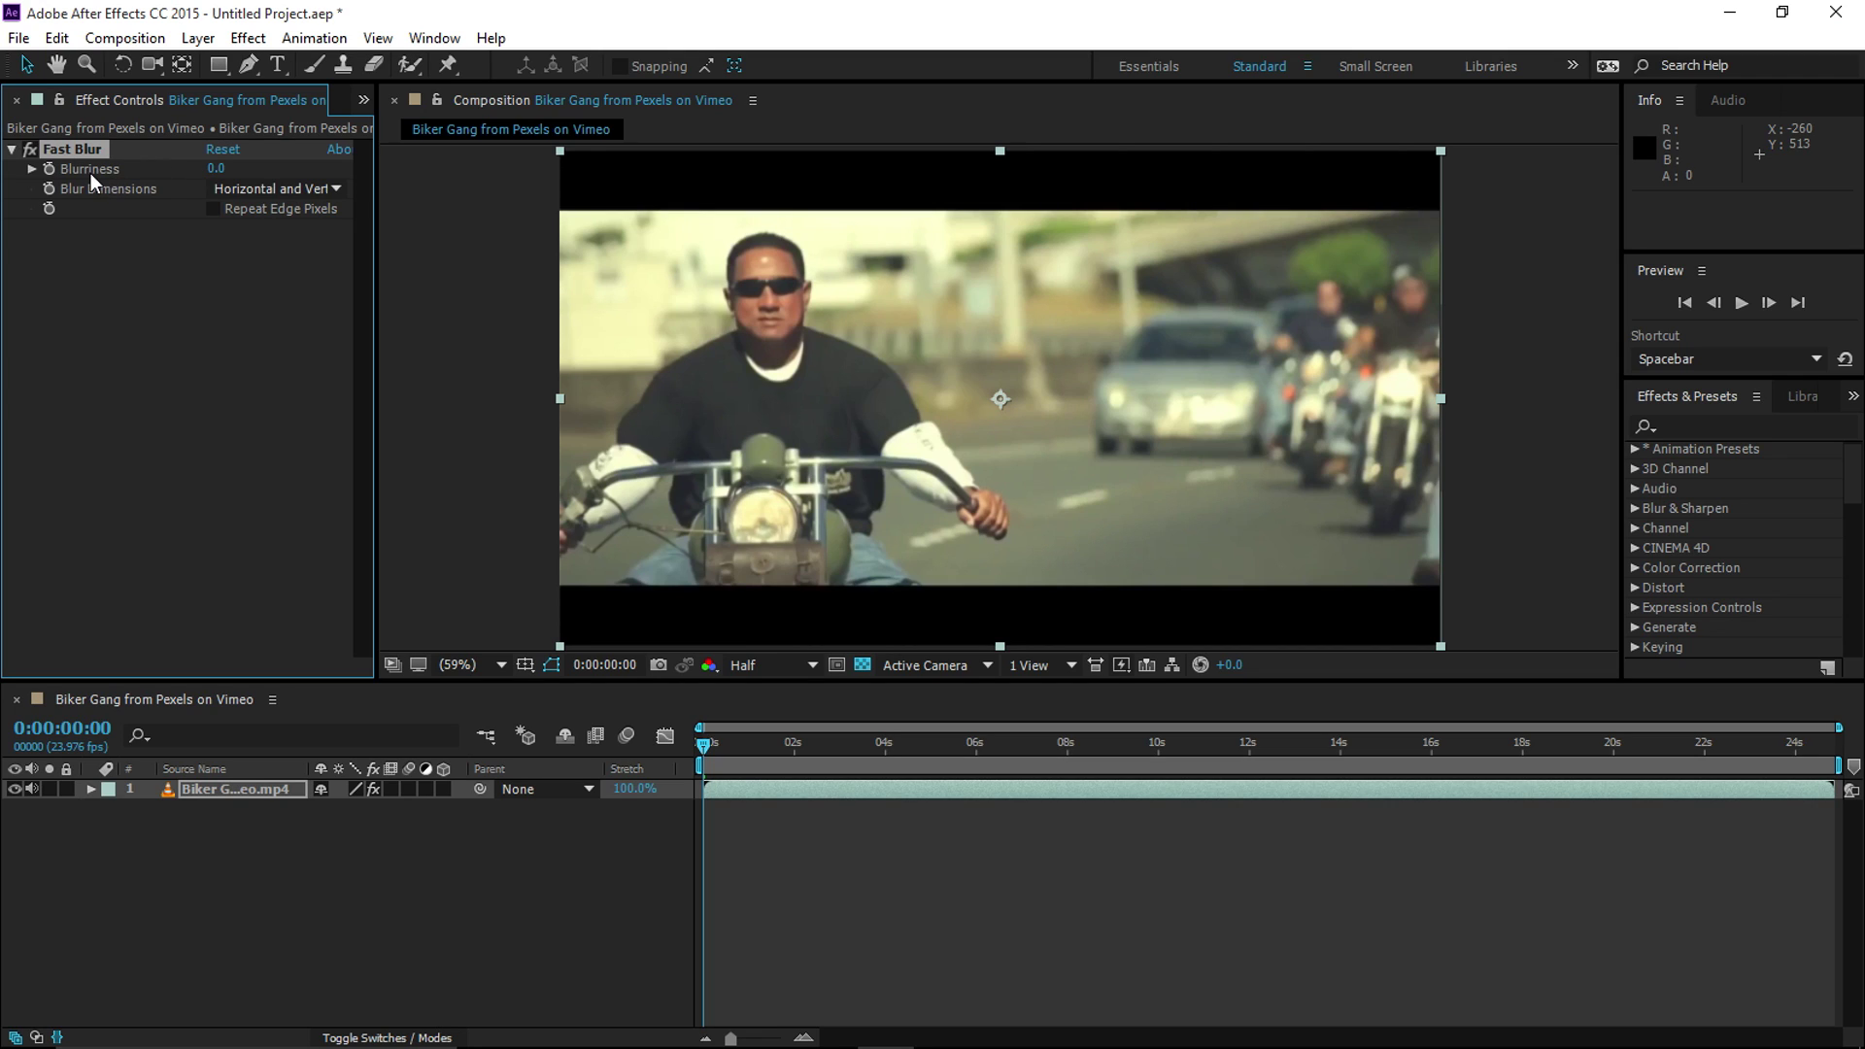
pyautogui.moveTo(215, 169); pyautogui.dragTo(256, 177)
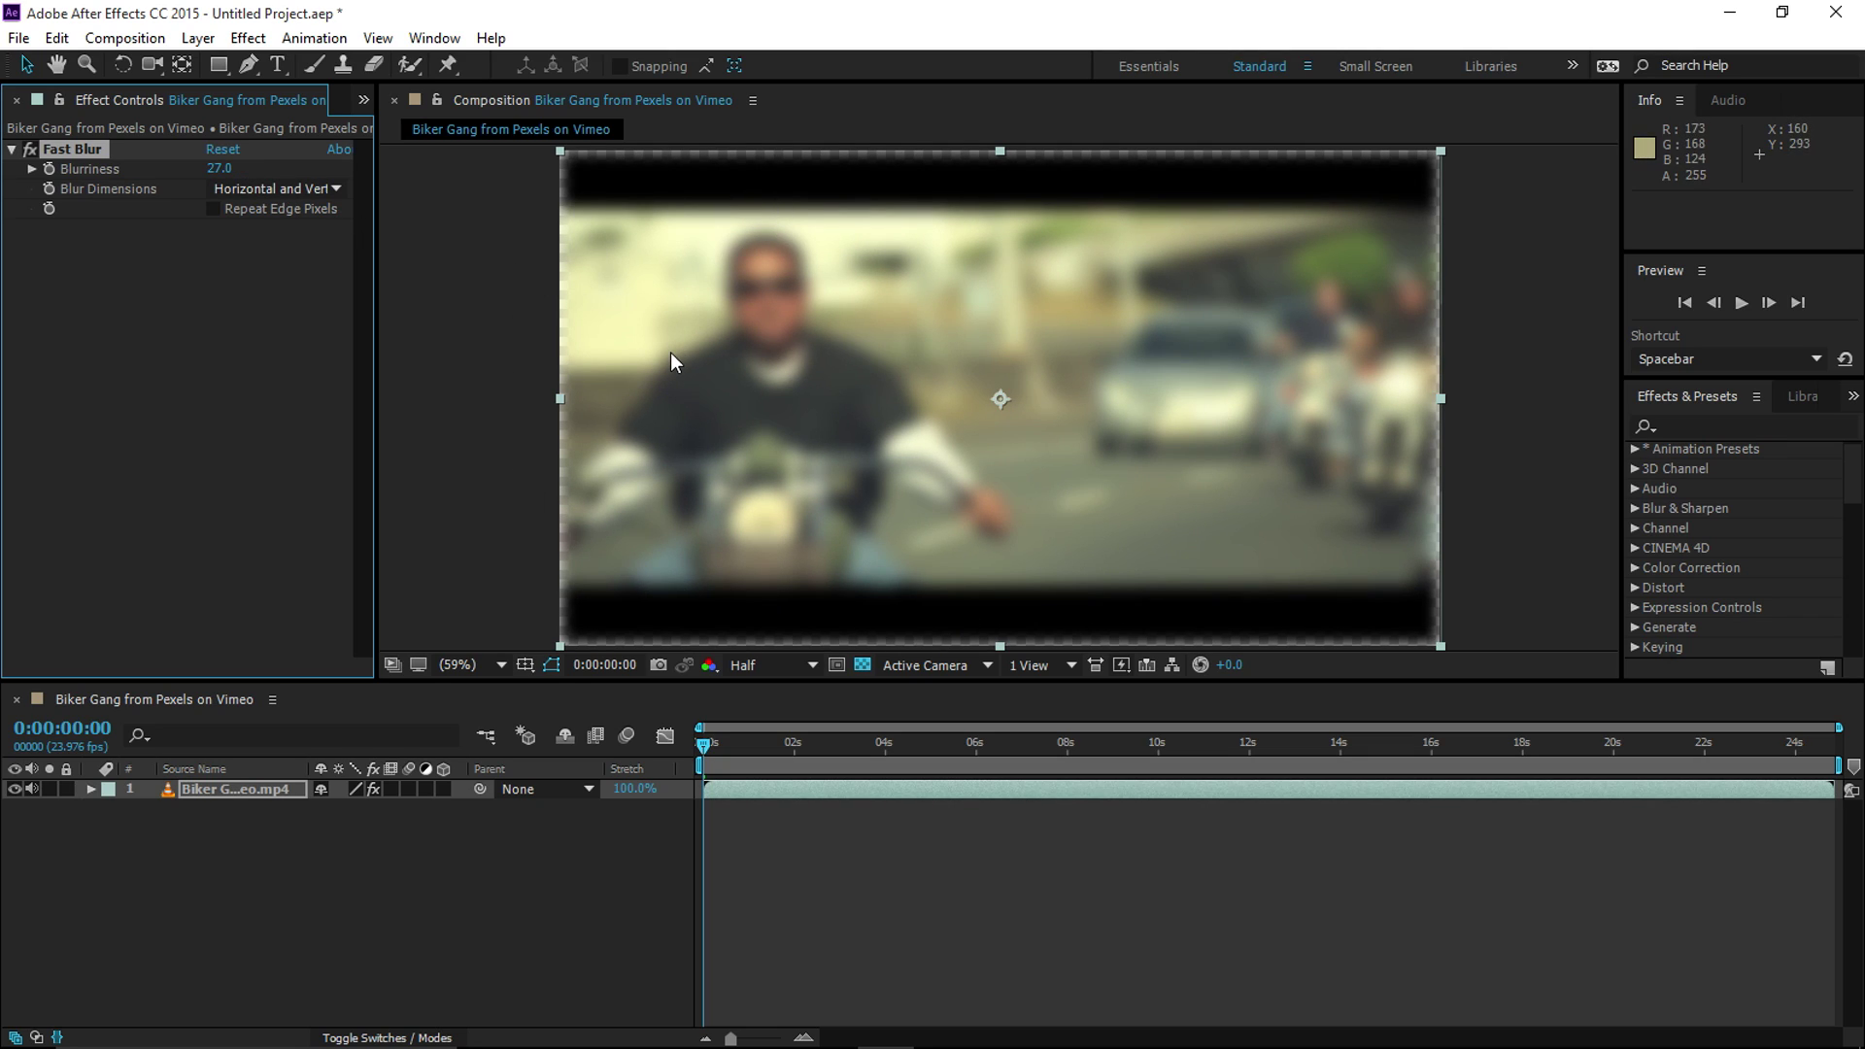
# Enlarge the composition preview by shrinking the timeline and effect controls areas.
pyautogui.moveTo(743, 683); pyautogui.dragTo(714, 791)
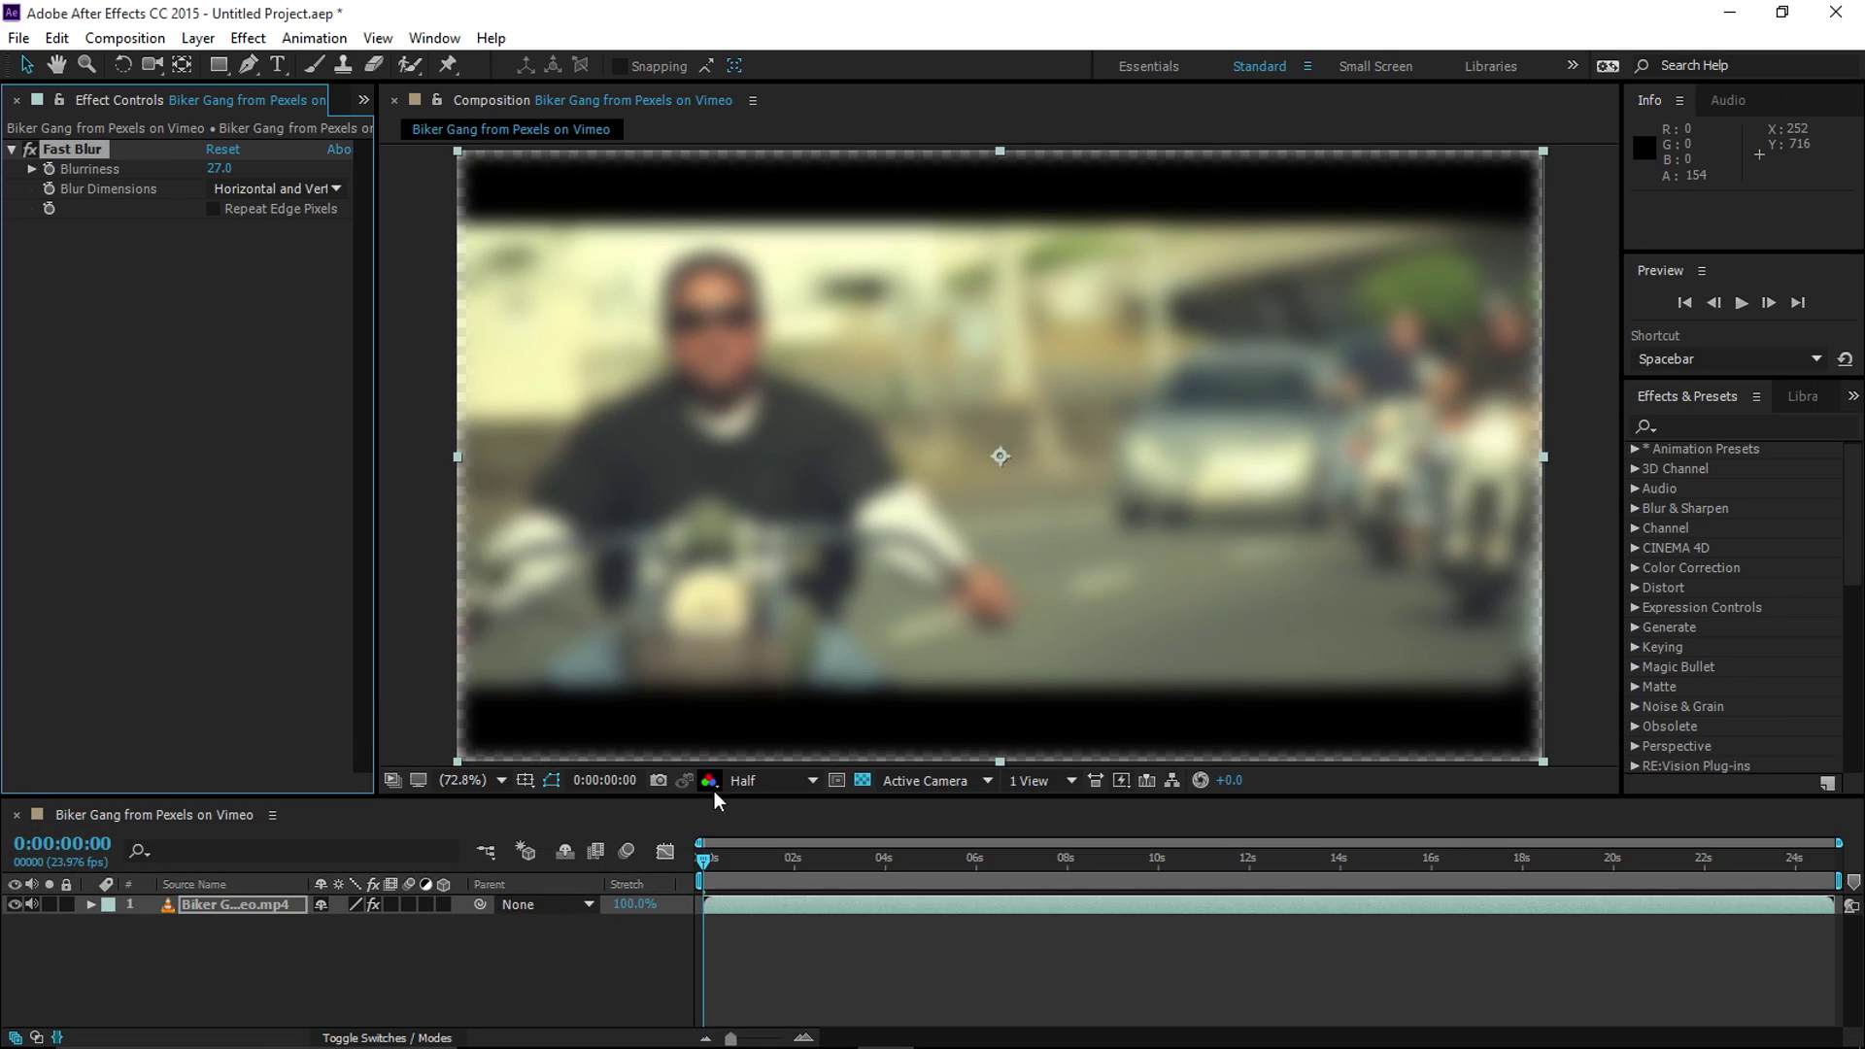
pyautogui.moveTo(376, 614)
pyautogui.mouseDown()
pyautogui.moveTo(353, 616)
pyautogui.moveTo(372, 616)
pyautogui.mouseUp()
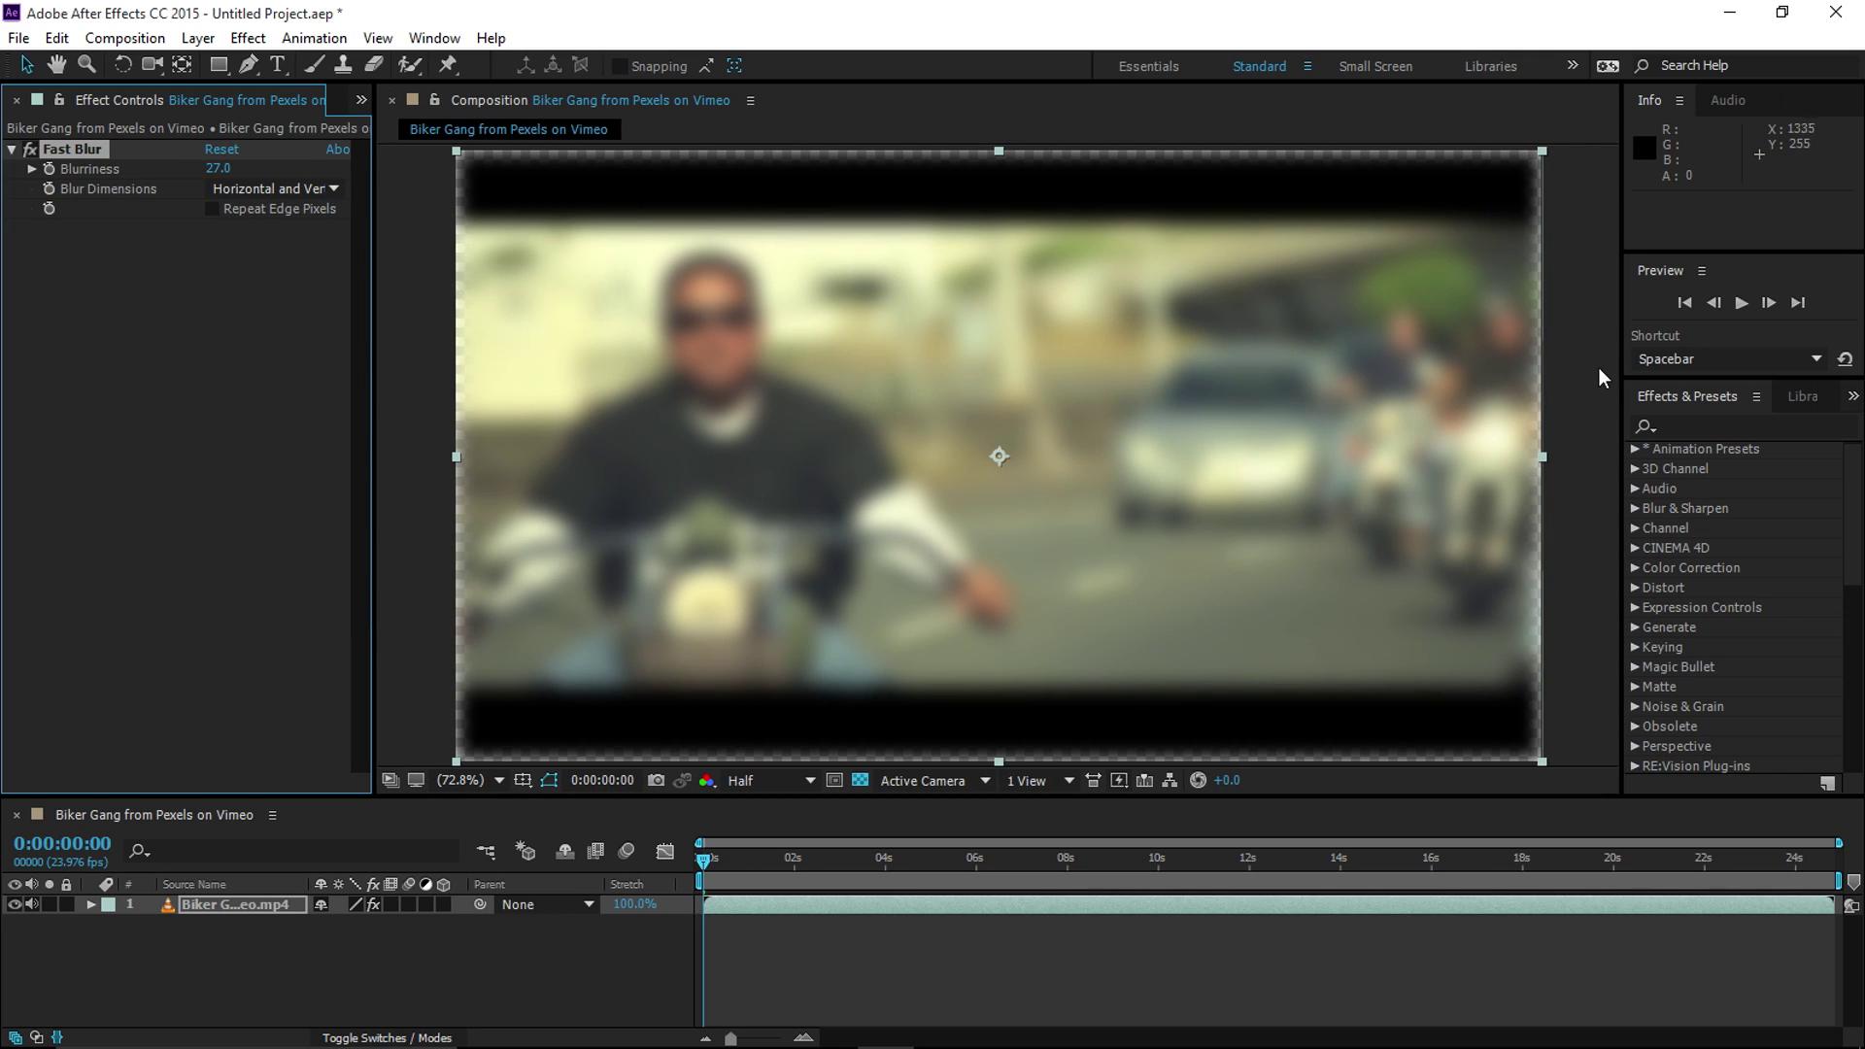
pyautogui.moveTo(1621, 370)
pyautogui.mouseDown()
pyautogui.moveTo(1579, 371)
pyautogui.moveTo(1621, 370)
pyautogui.mouseUp()
pyautogui.moveTo(374, 425)
pyautogui.mouseDown()
pyautogui.moveTo(332, 427)
pyautogui.moveTo(346, 404)
pyautogui.mouseUp()
pyautogui.moveTo(712, 806); pyautogui.dragTo(712, 812)
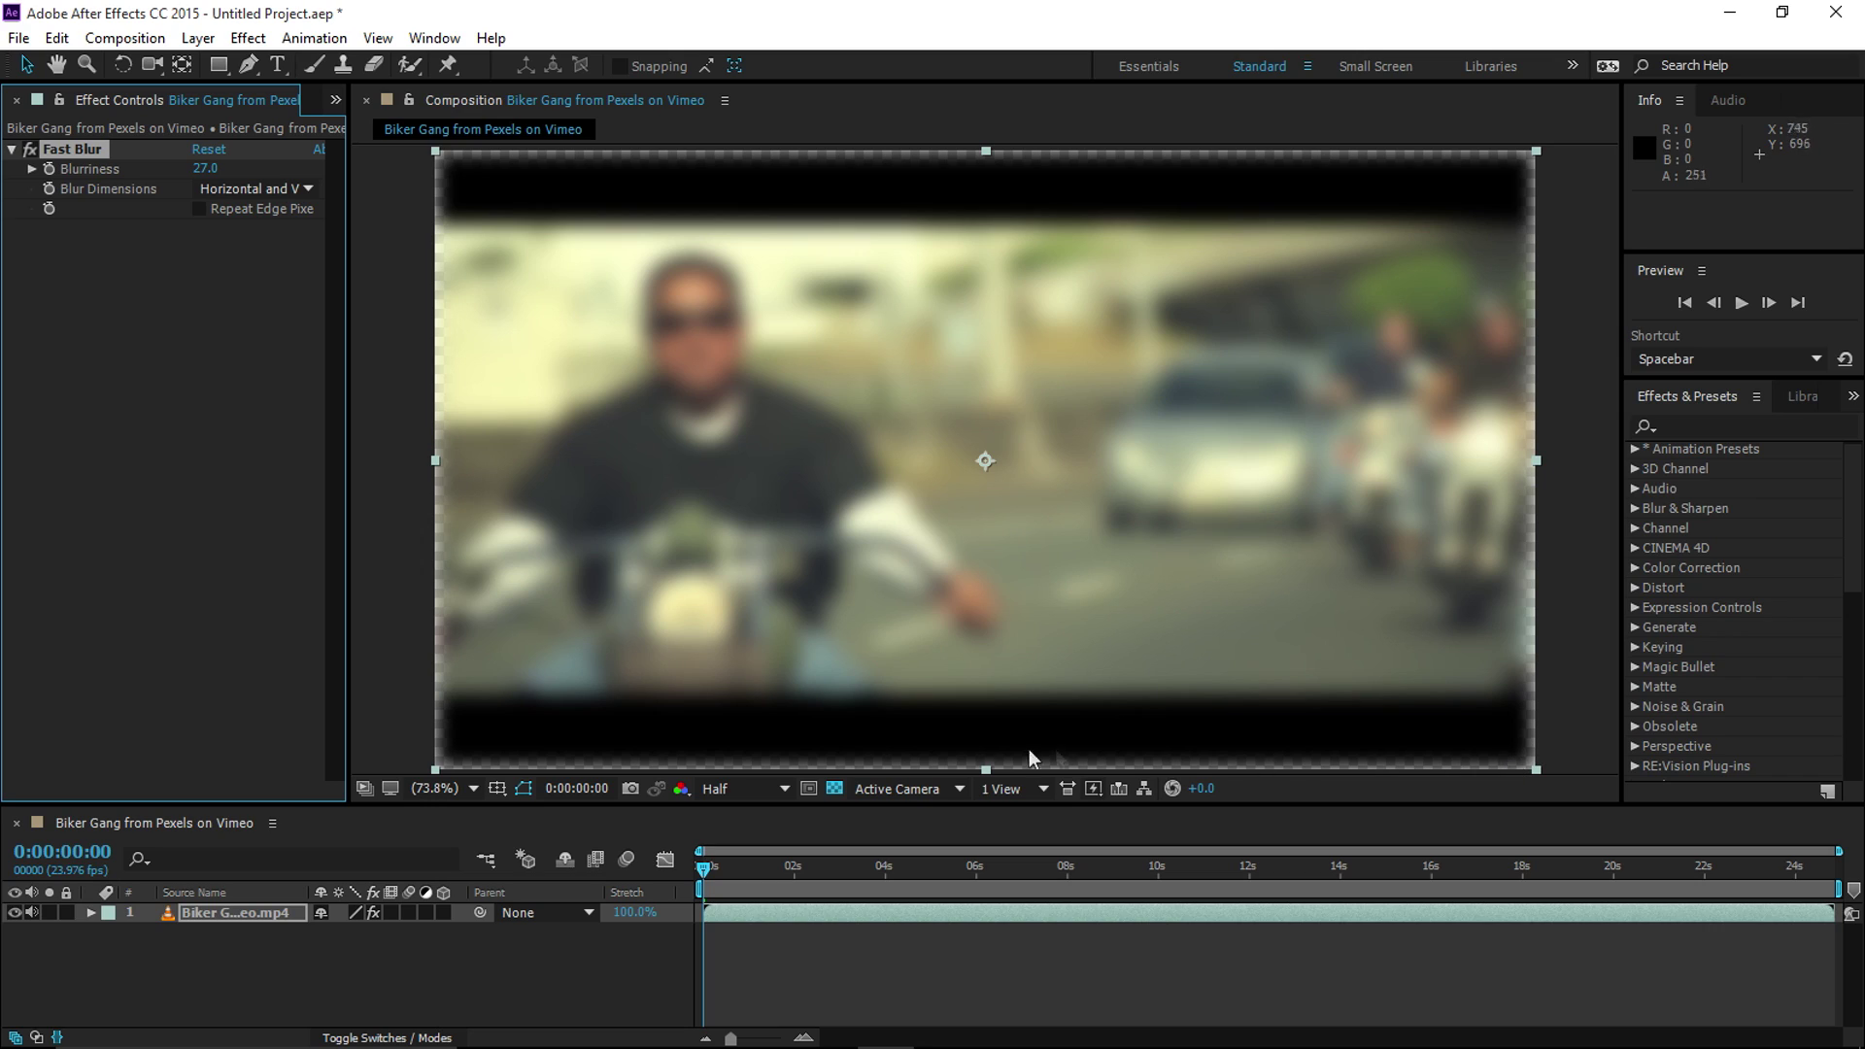
# With the transparency grid hidden, try the FFFAFA background color for the composition, discard it, and show the grid again.
pyautogui.click(833, 789)
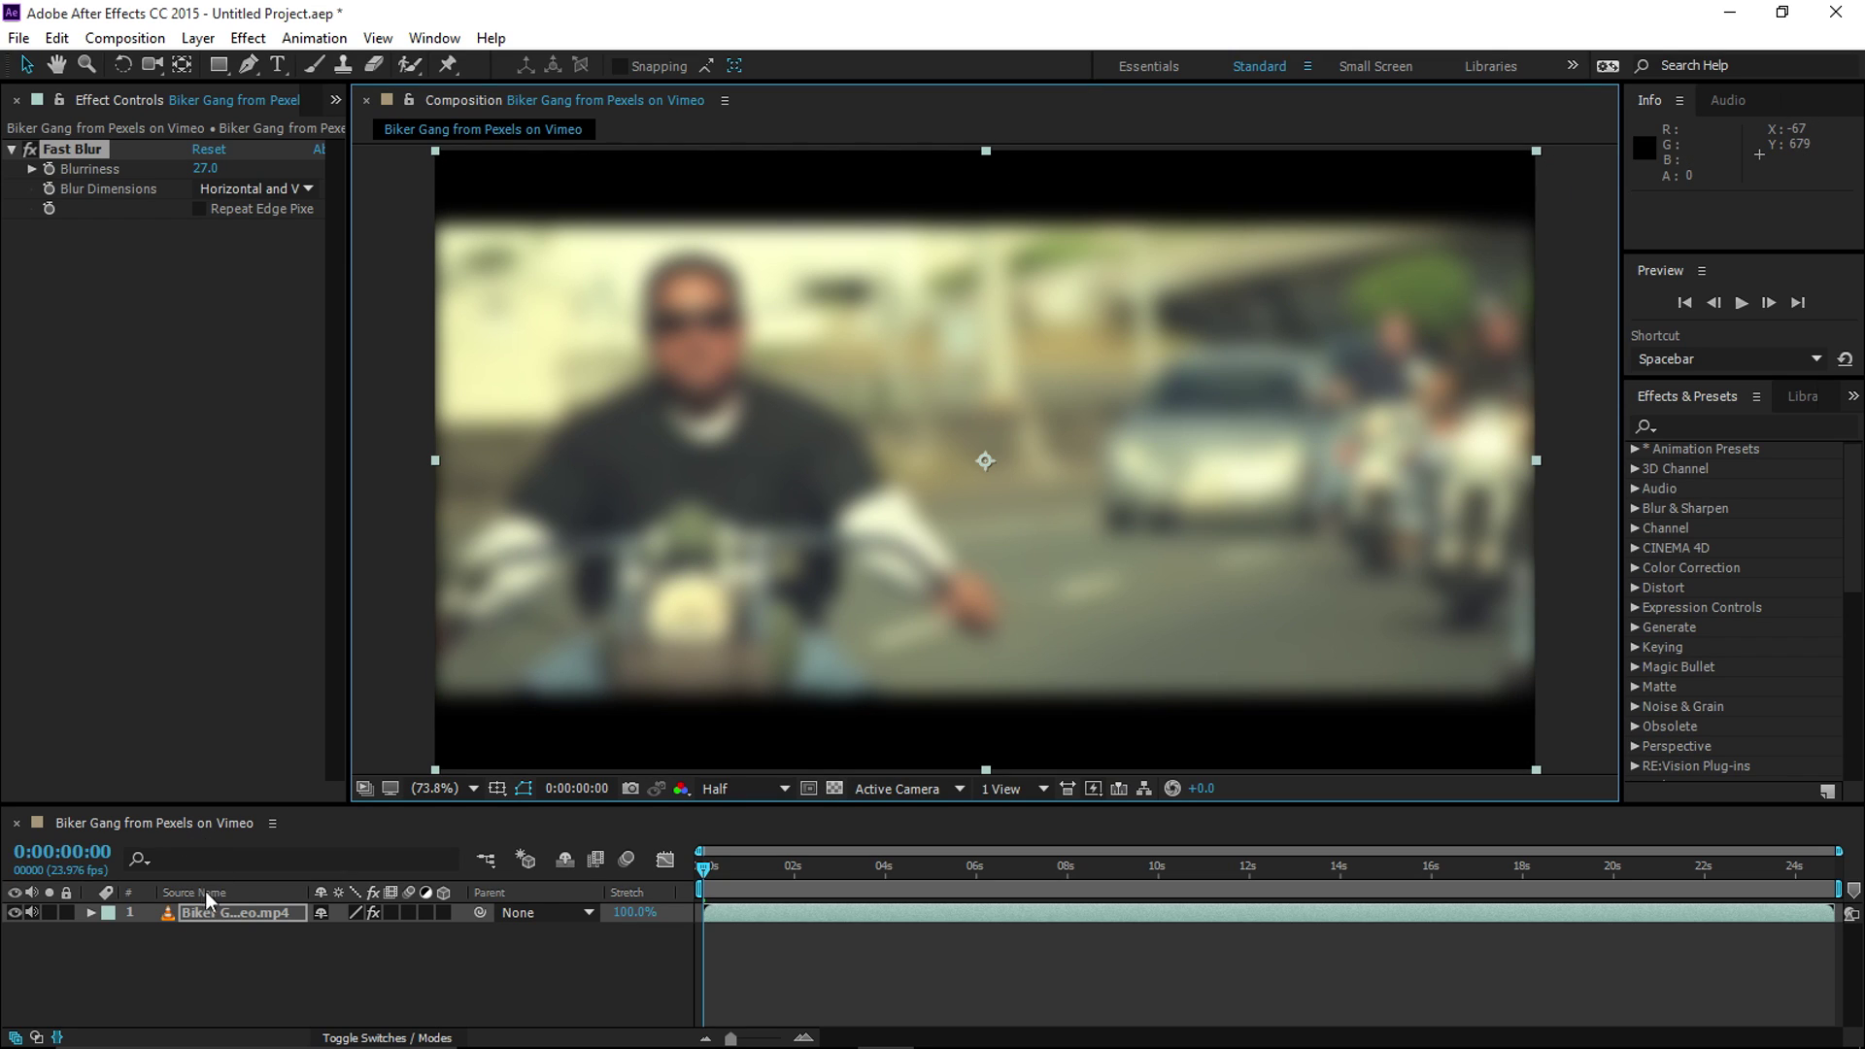
pyautogui.rightClick(138, 825)
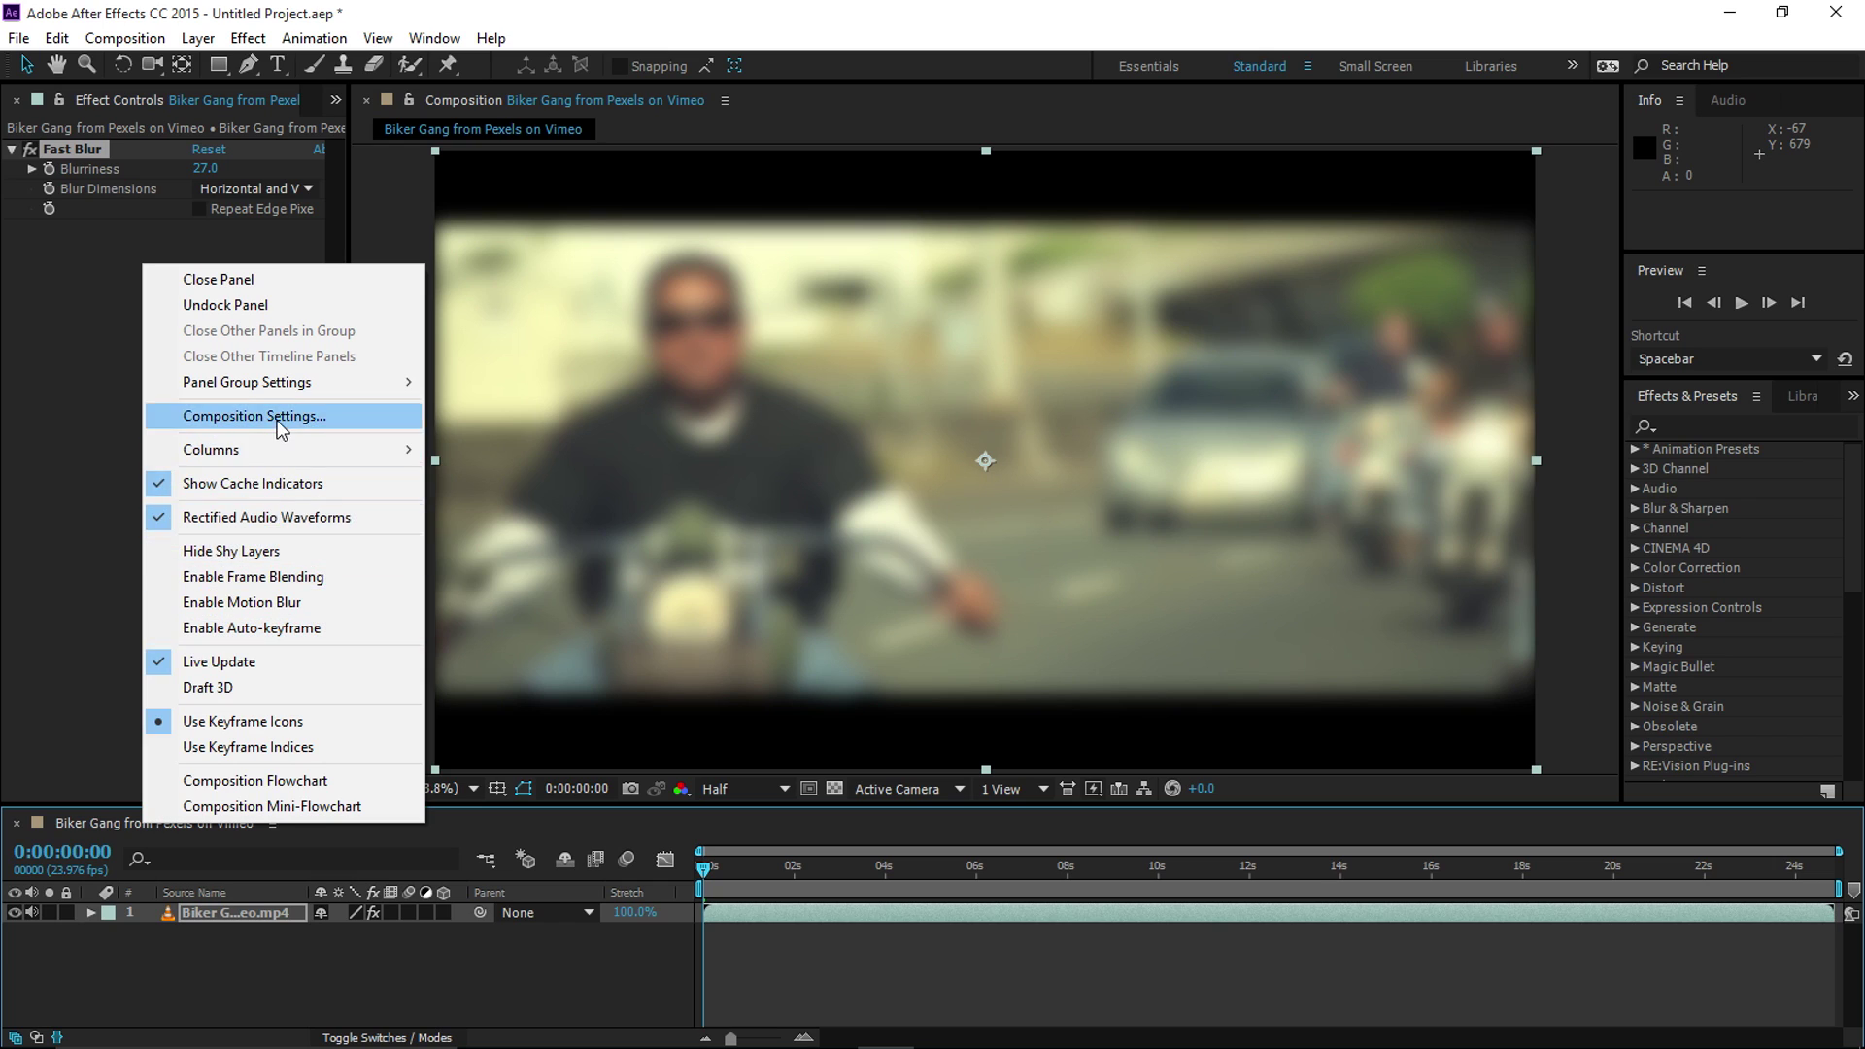
pyautogui.click(233, 415)
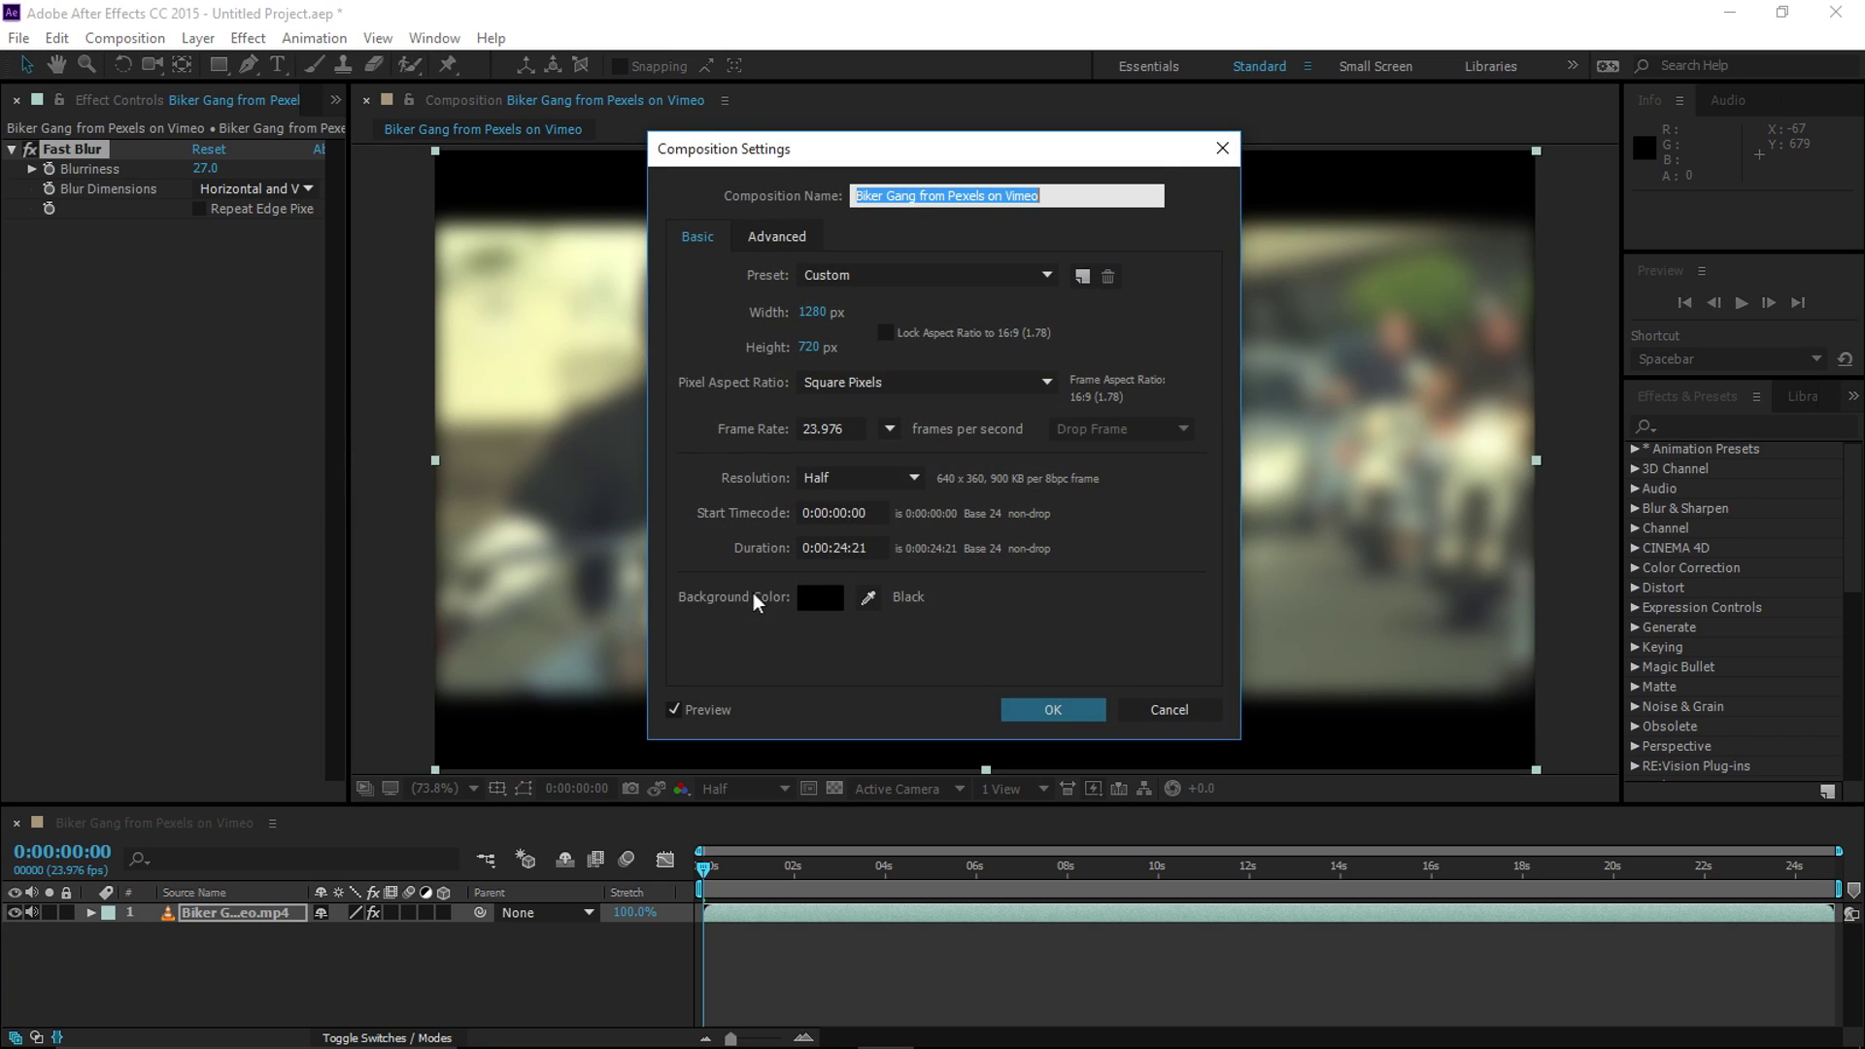
pyautogui.click(823, 596)
pyautogui.moveTo(1227, 334); pyautogui.dragTo(1204, 272)
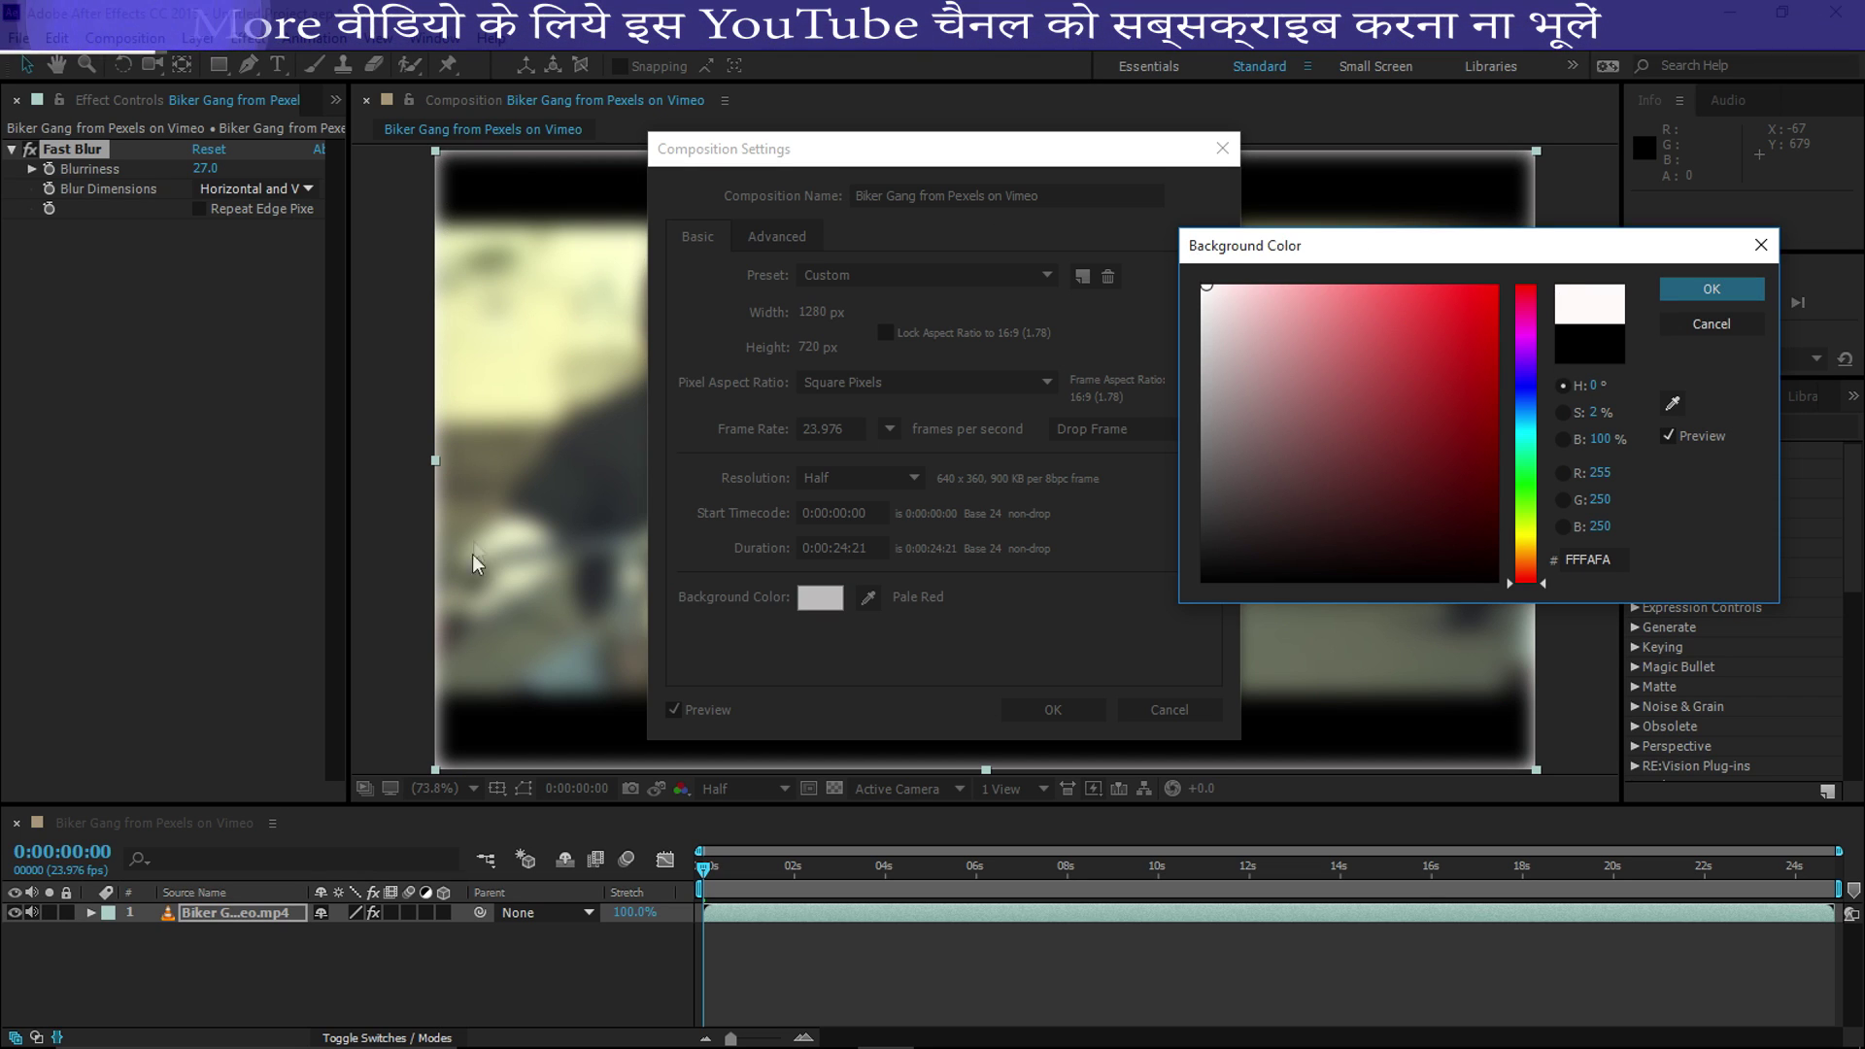
pyautogui.press('Escape')
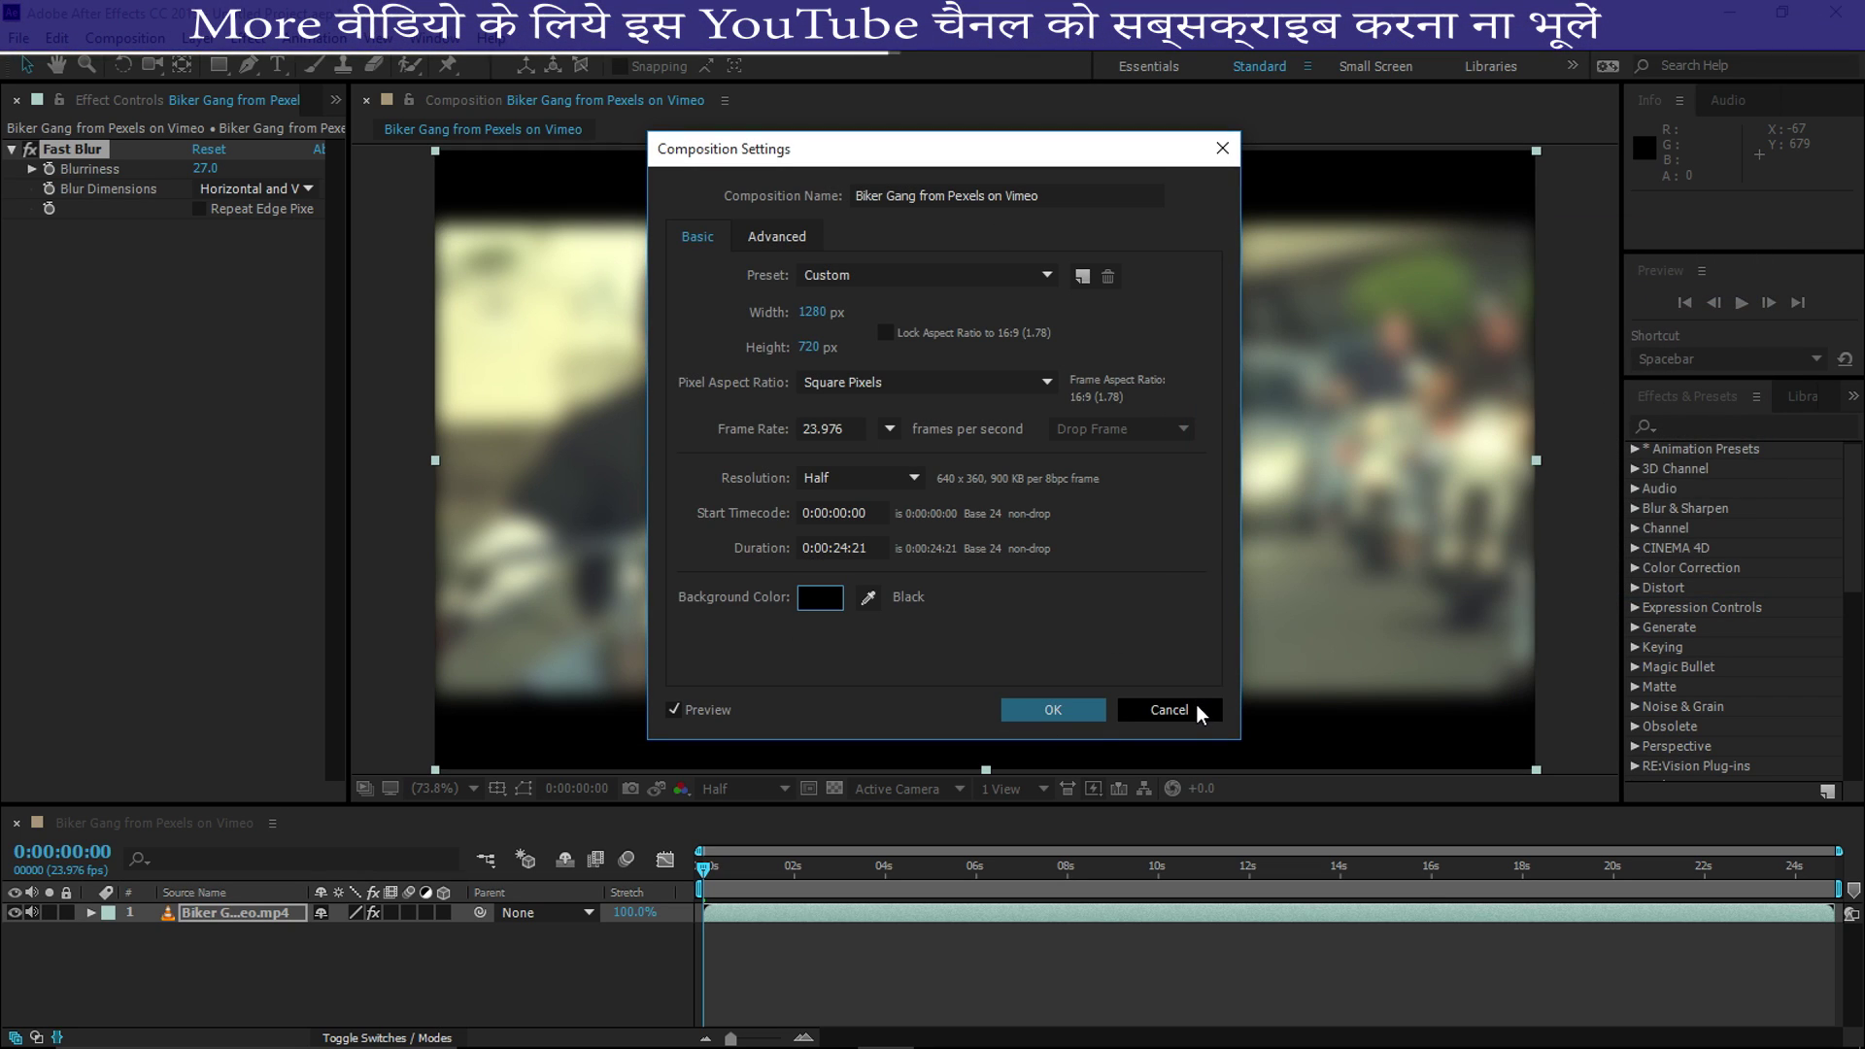
pyautogui.click(1195, 706)
pyautogui.click(832, 789)
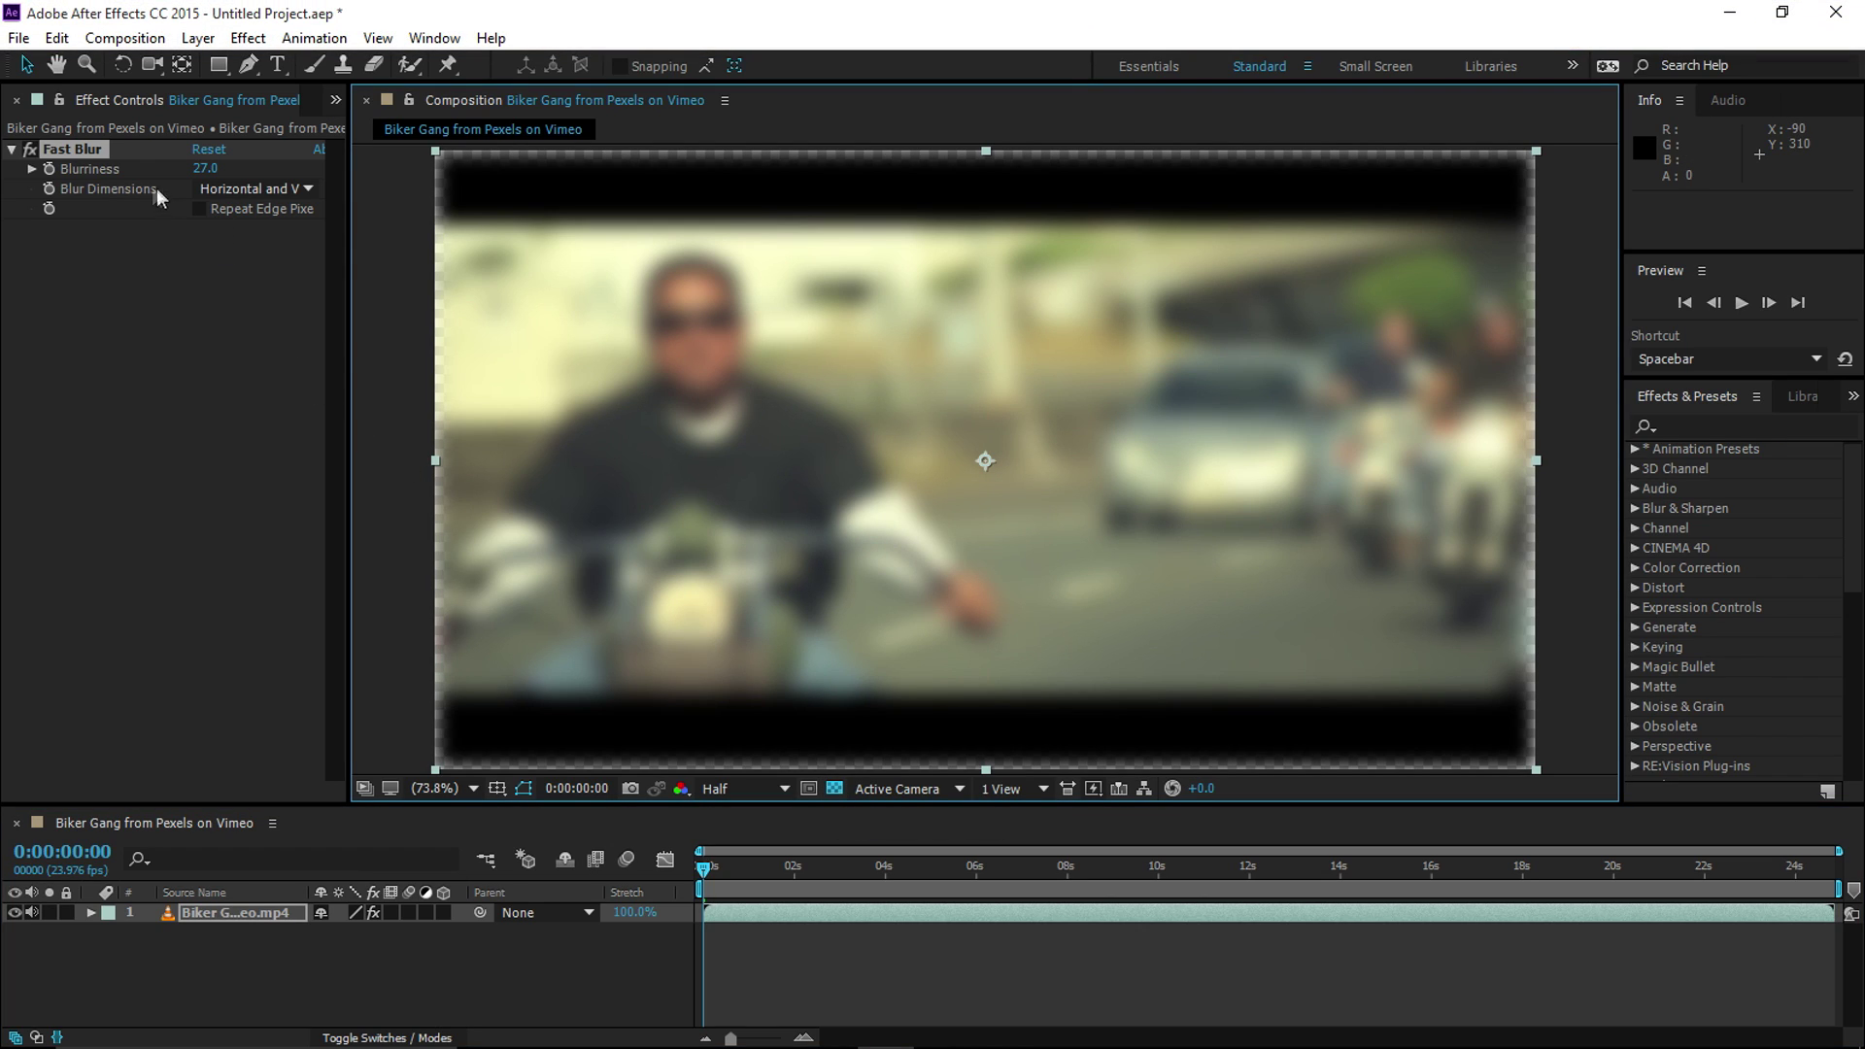
# Try Fast Blur's Horizontal and Vertical blur dimensions individually, and return the setting to Horizontal and Vertical.
pyautogui.click(79, 149)
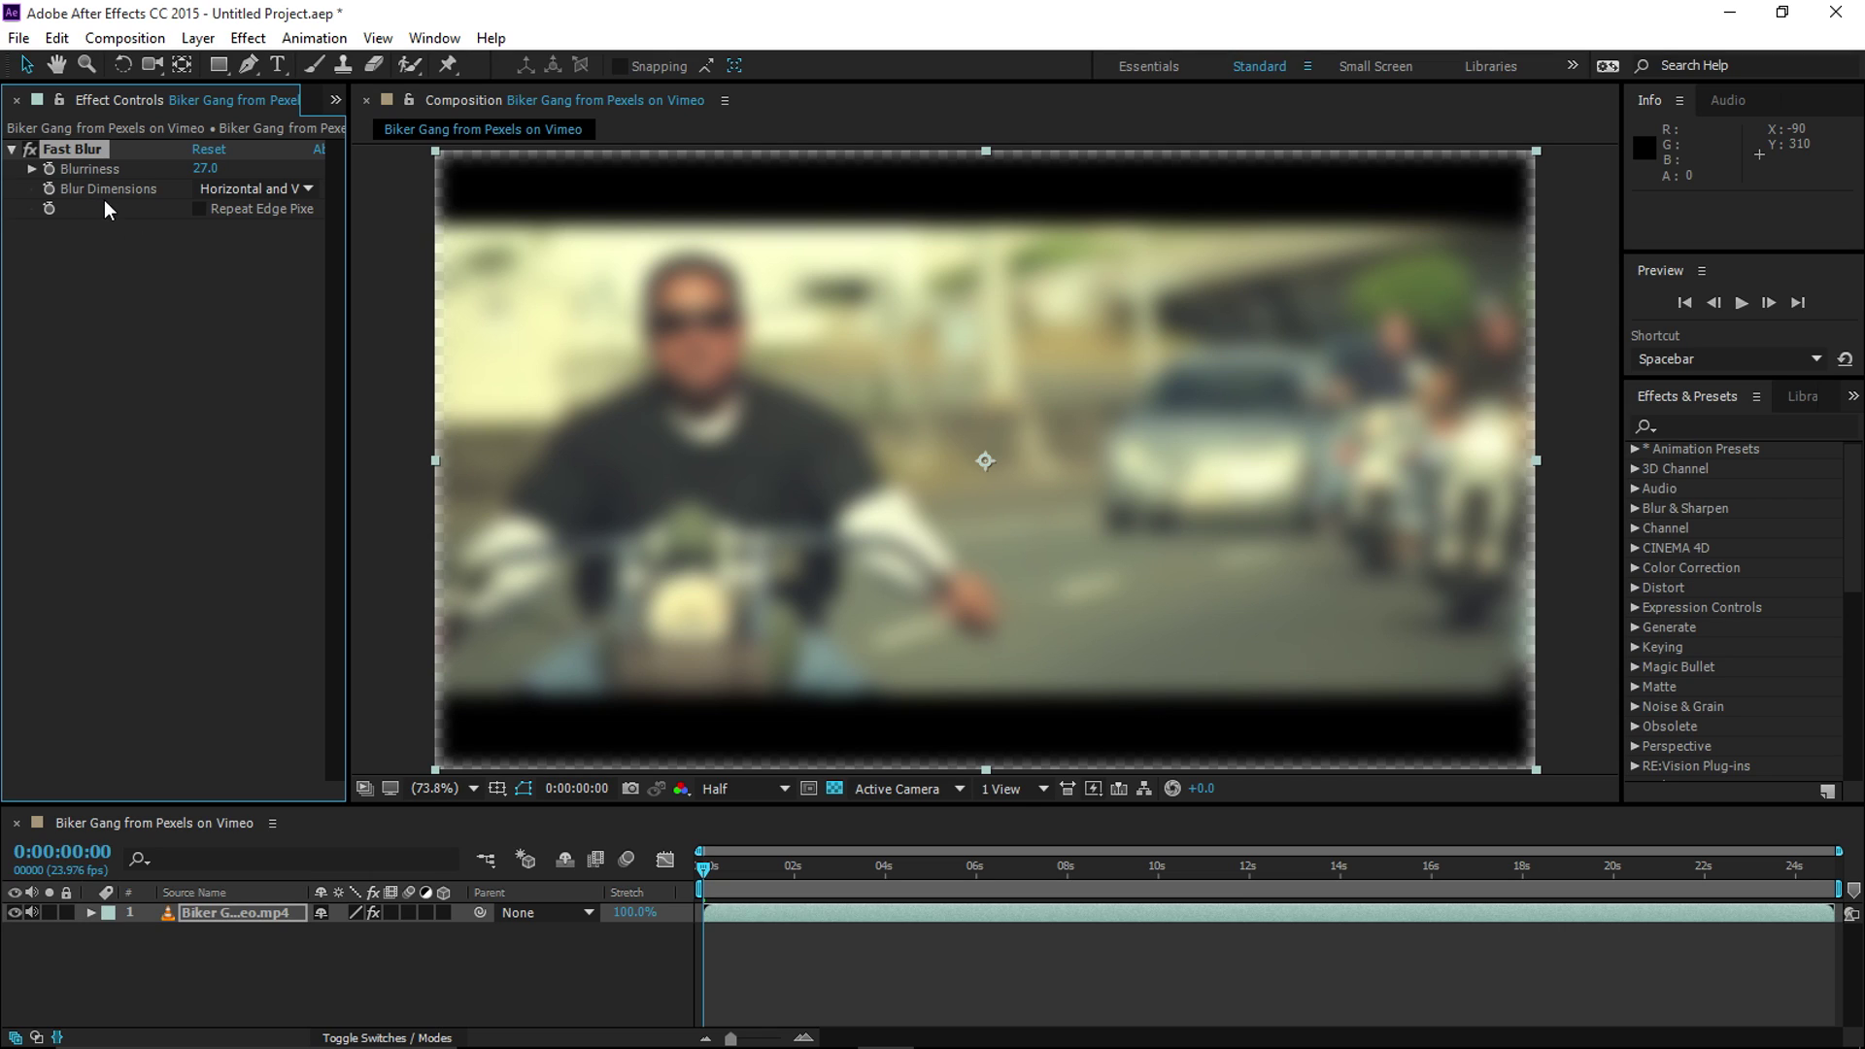
pyautogui.click(234, 190)
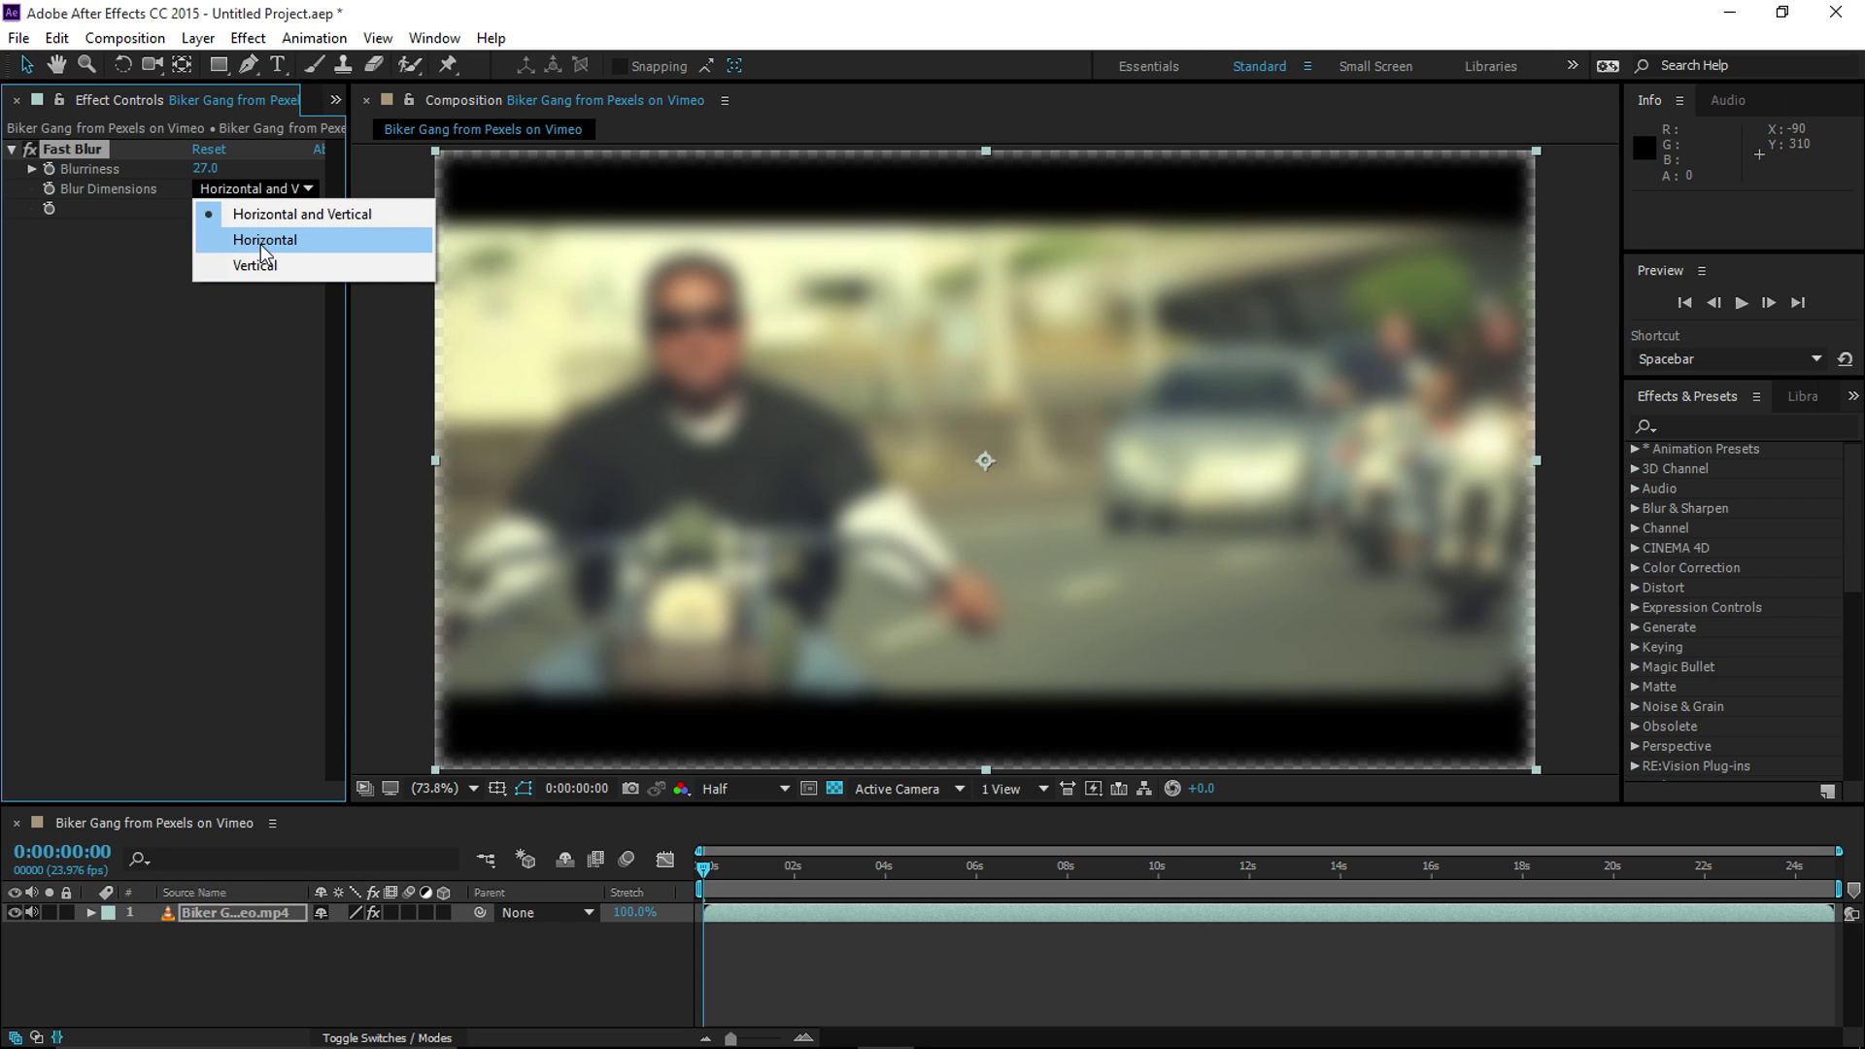
pyautogui.click(260, 243)
pyautogui.click(251, 188)
pyautogui.click(261, 264)
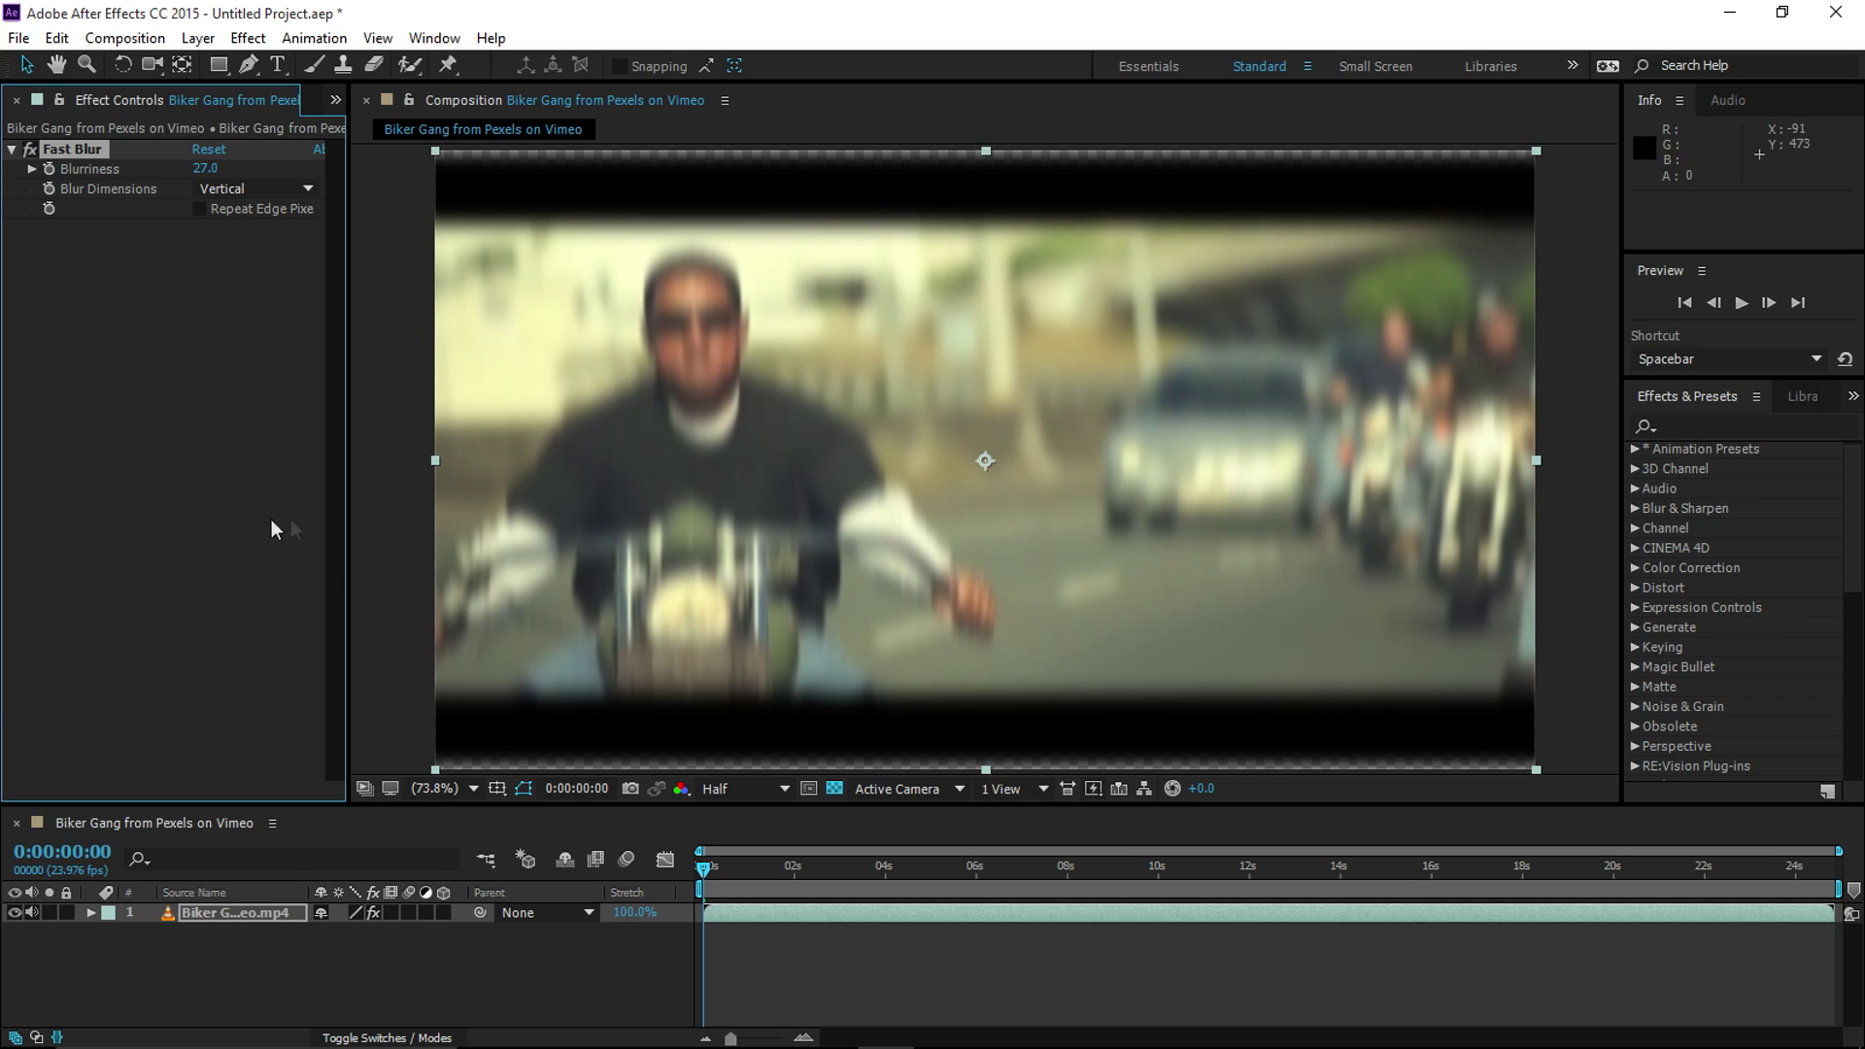
pyautogui.click(261, 186)
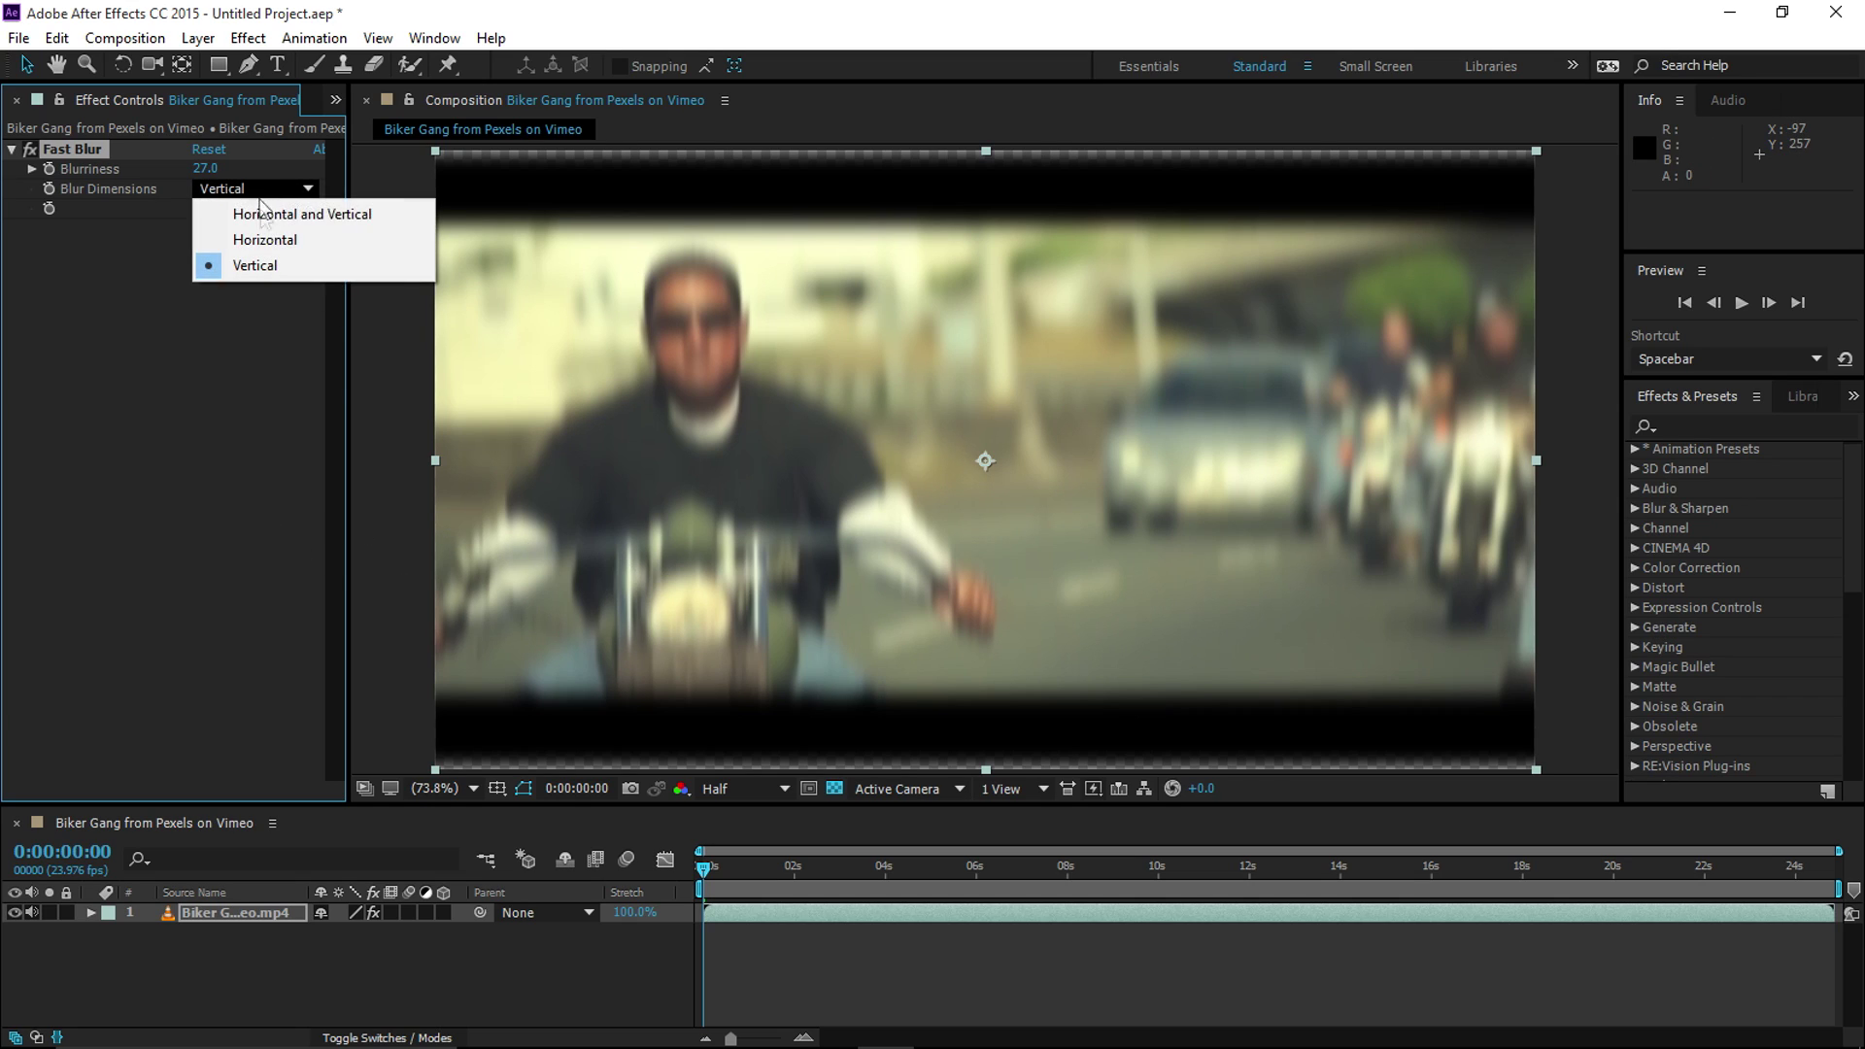
pyautogui.click(283, 218)
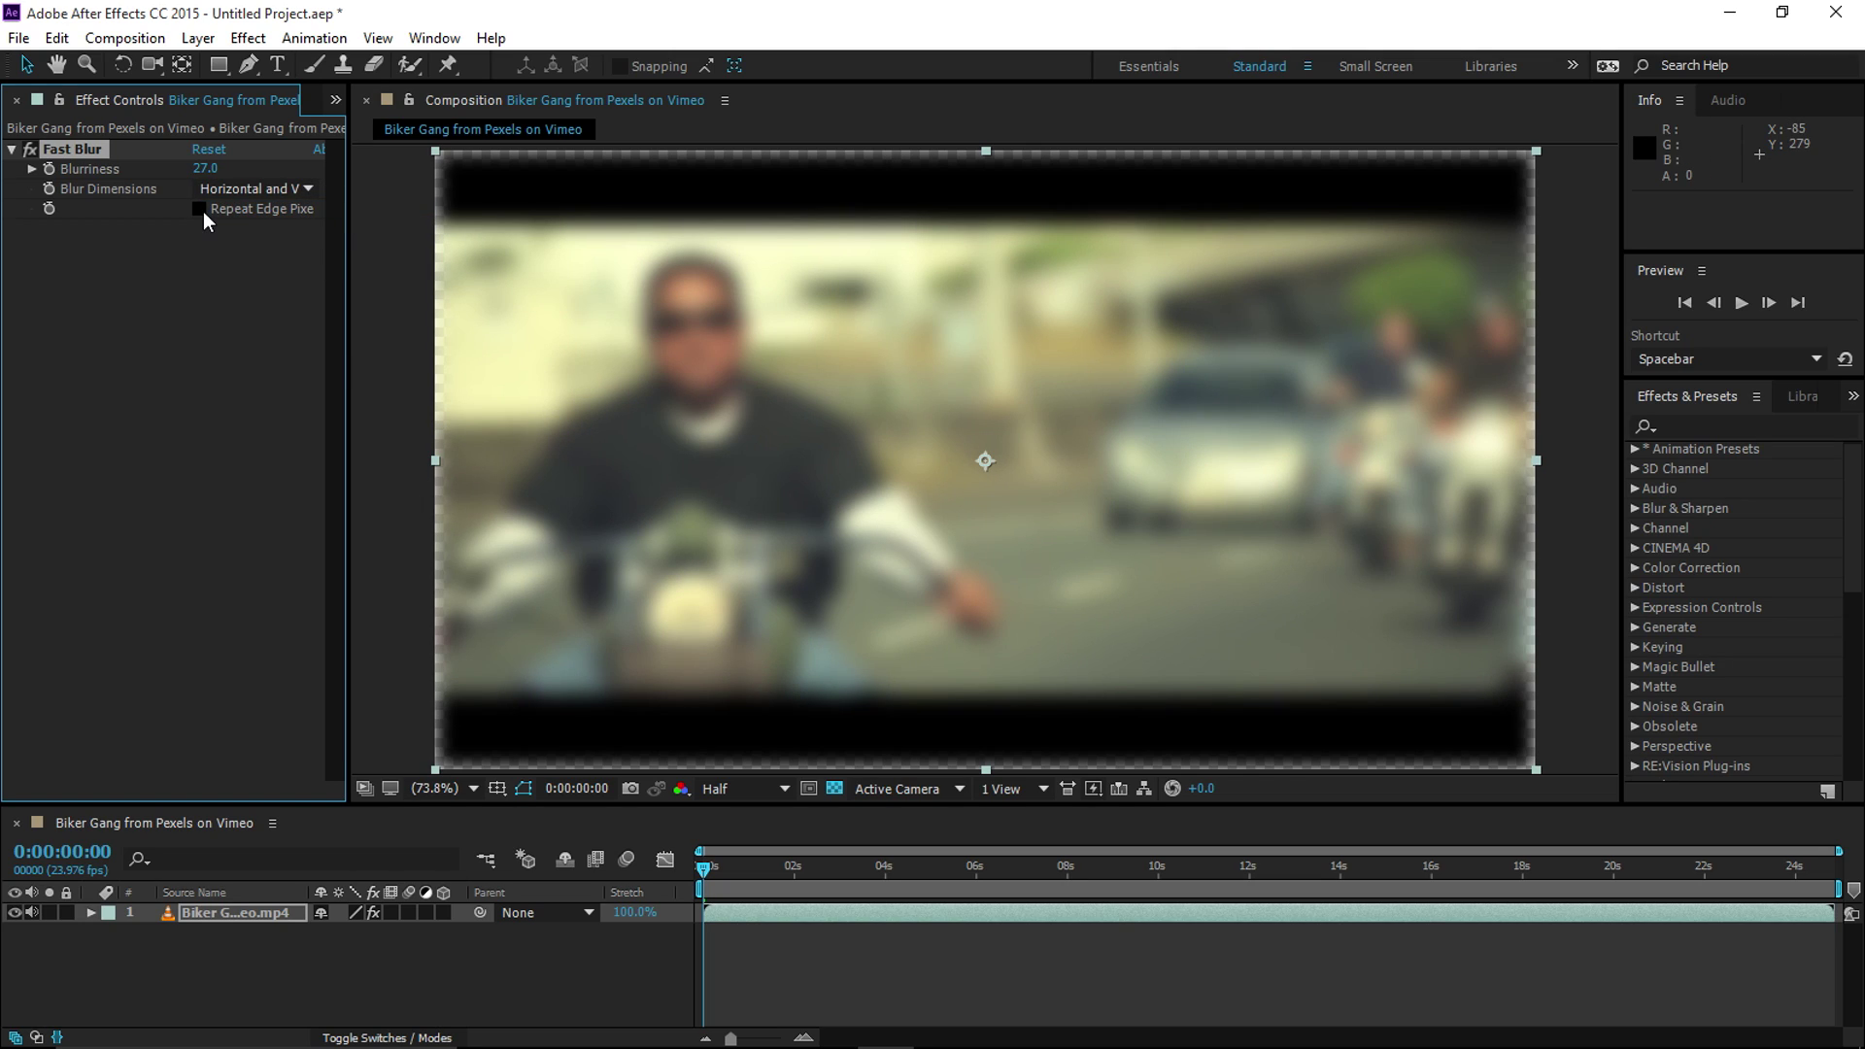
# Enable Repeat Edge Pixels on Fast Blur and set its Blurriness to 20.
pyautogui.click(200, 210)
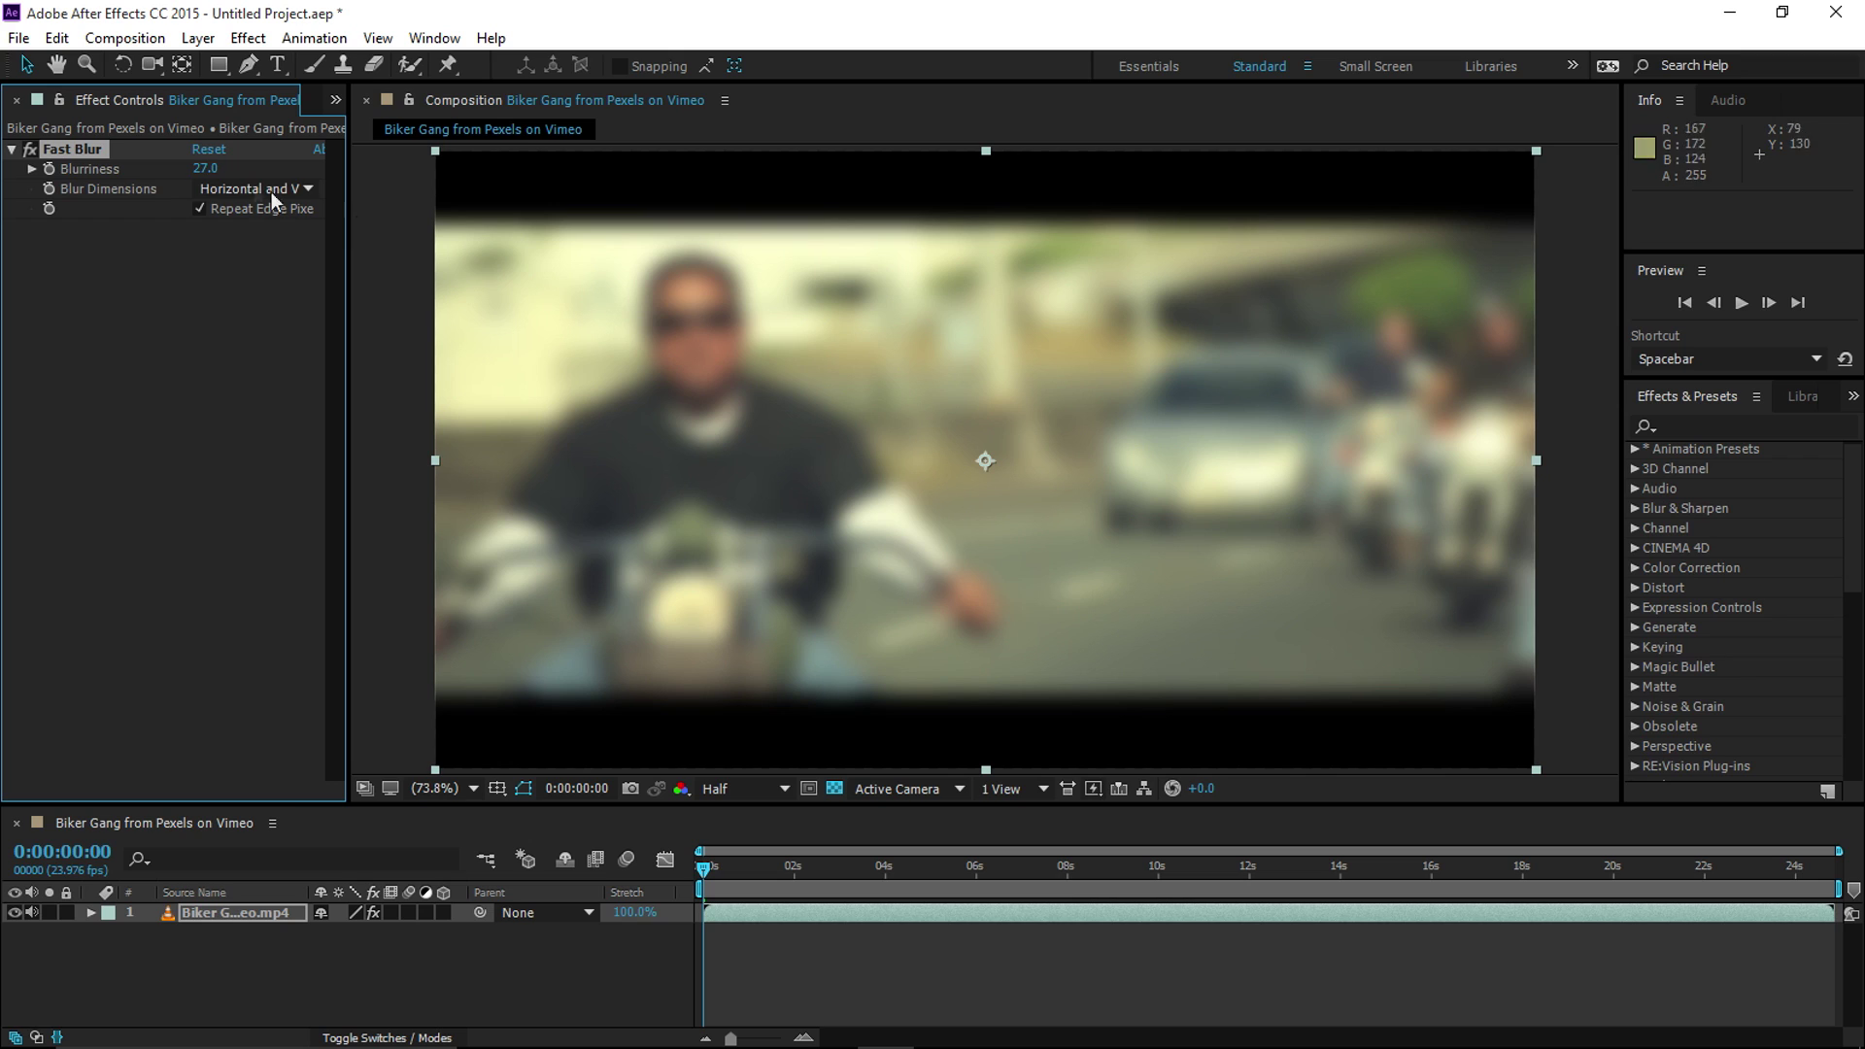
pyautogui.moveTo(205, 169); pyautogui.dragTo(200, 179)
# Apply a Curves color correction to the clip and raise the RGB midtones slightly while anchoring the darker tones, and collapse its settings.
pyautogui.click(248, 39)
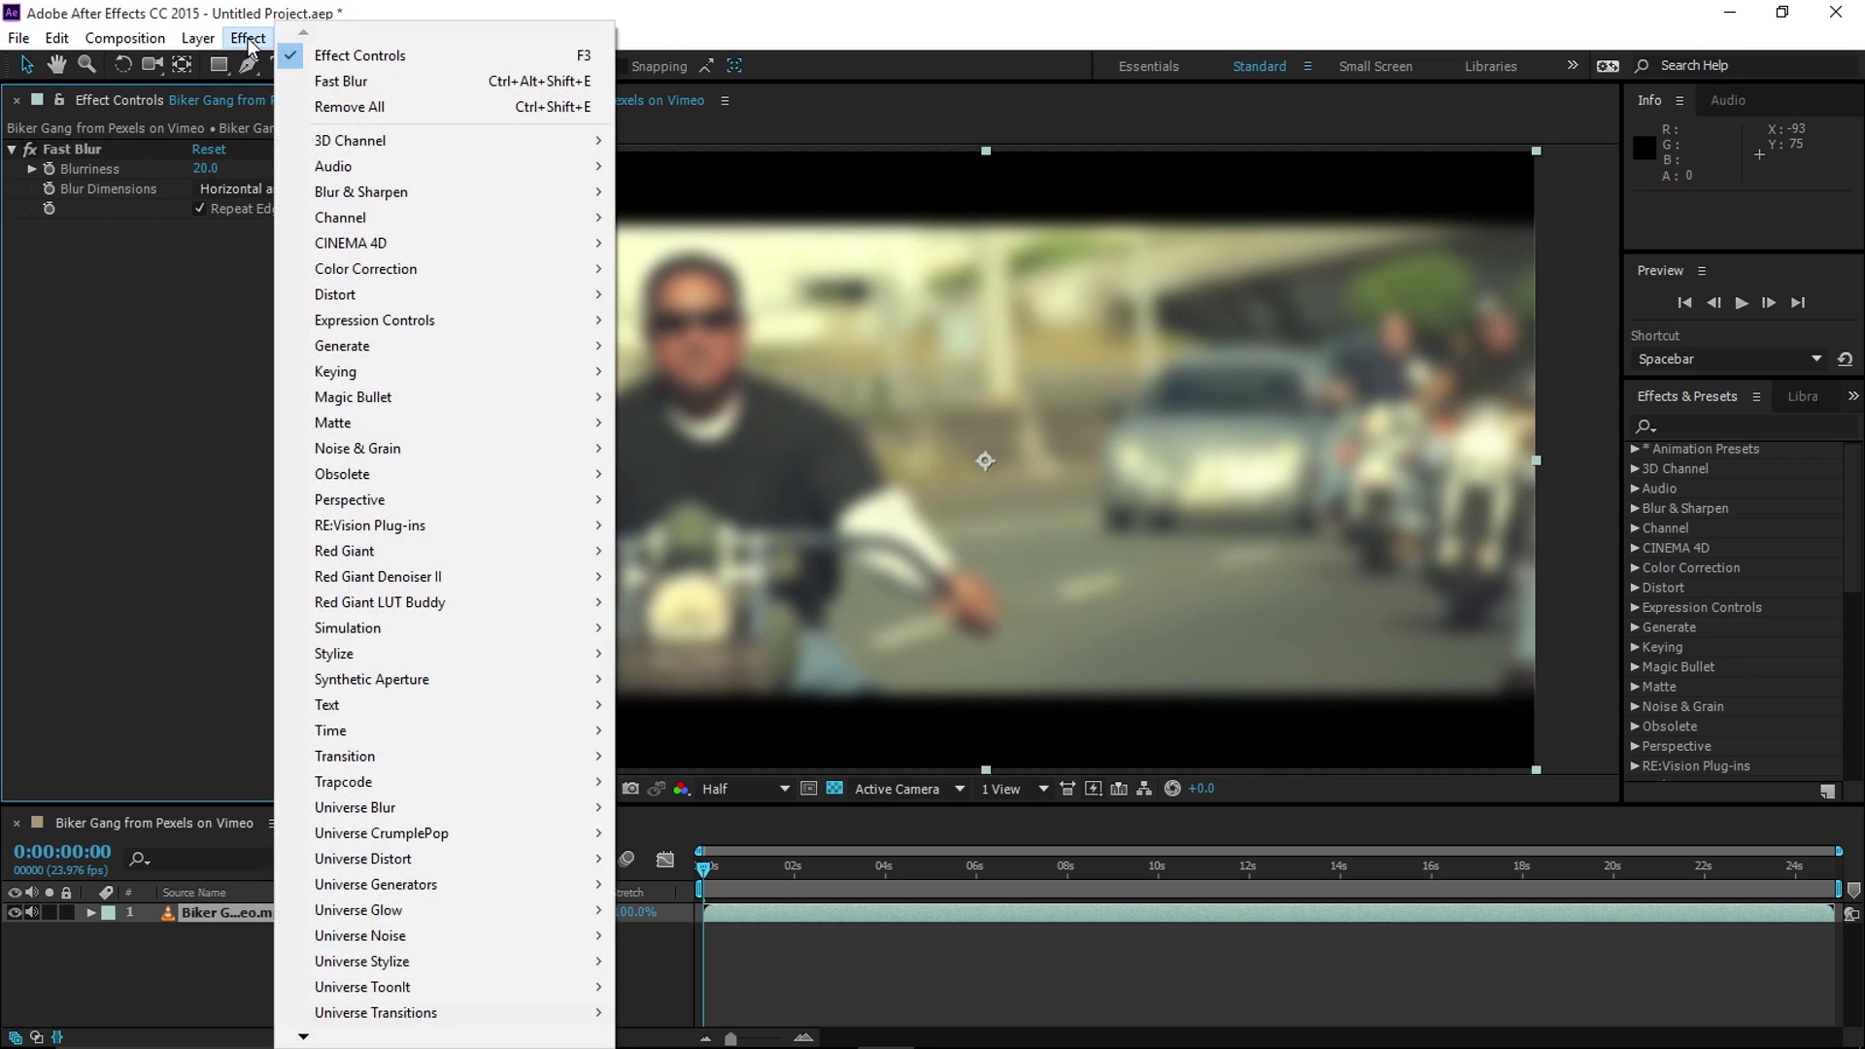
pyautogui.moveTo(384, 272)
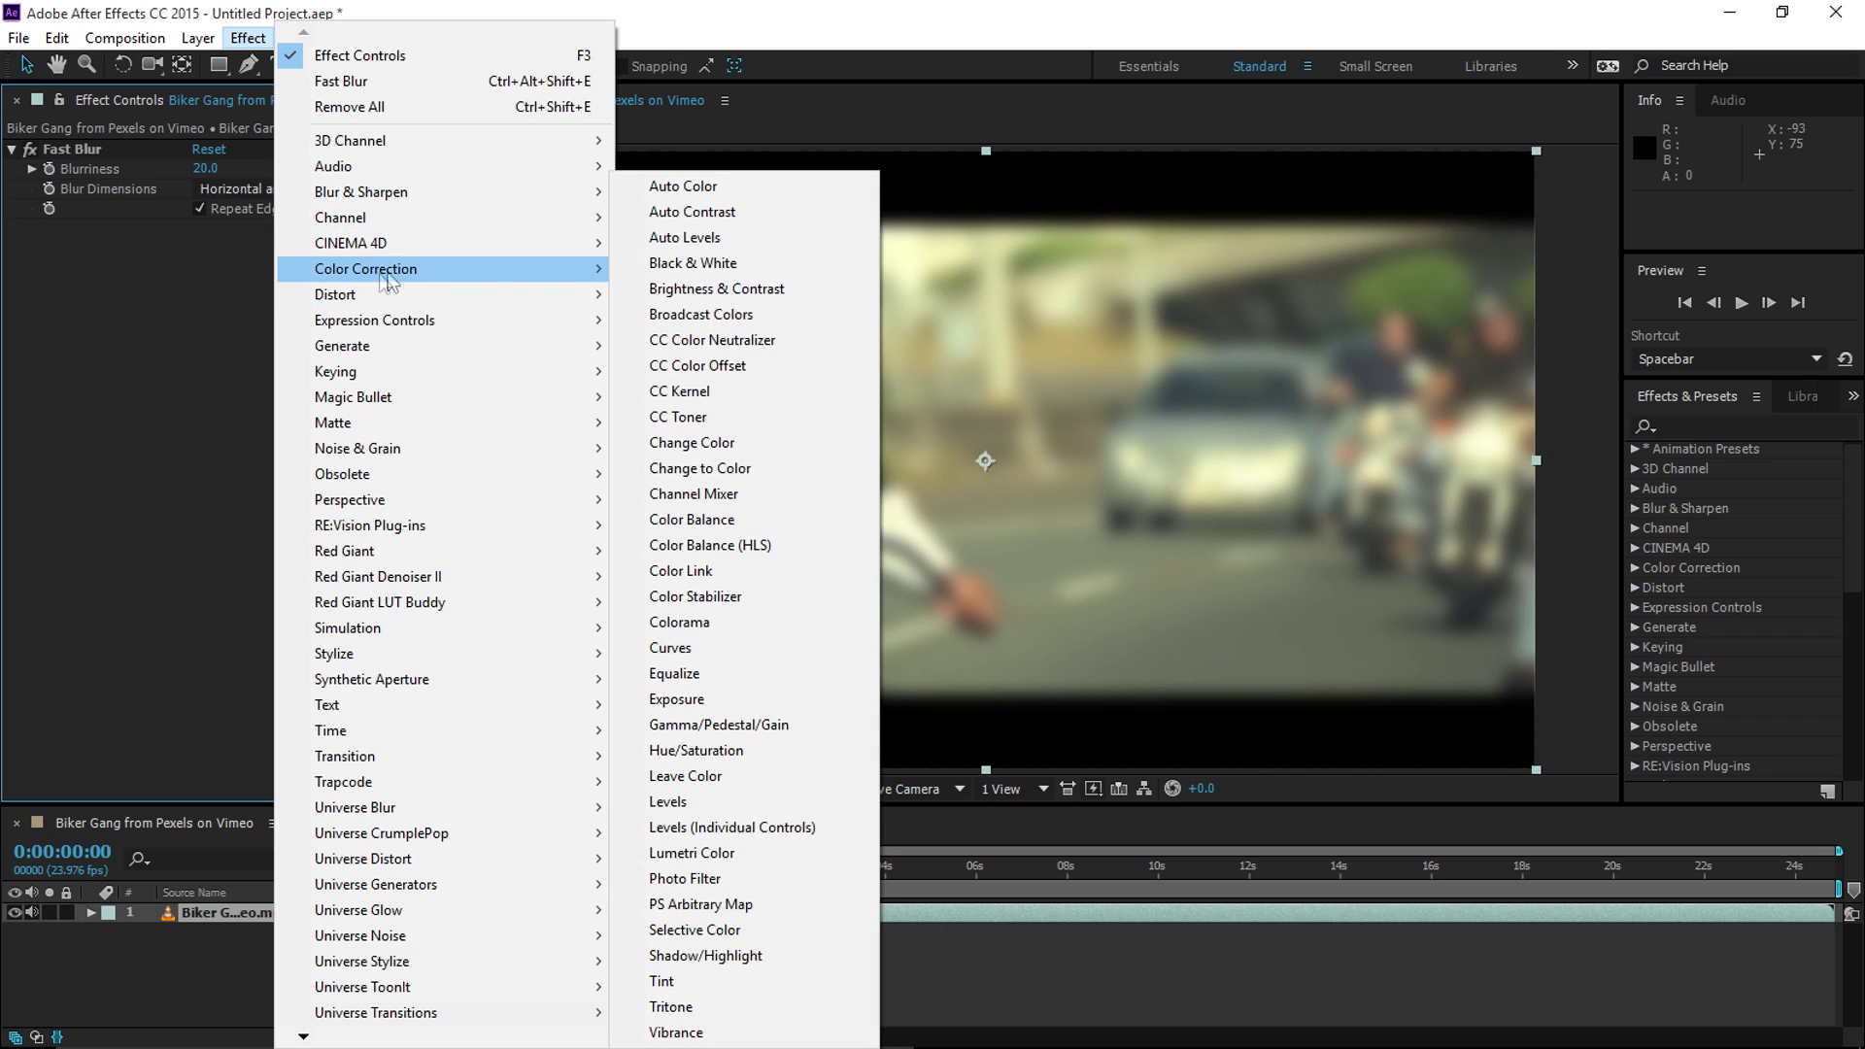
pyautogui.click(685, 648)
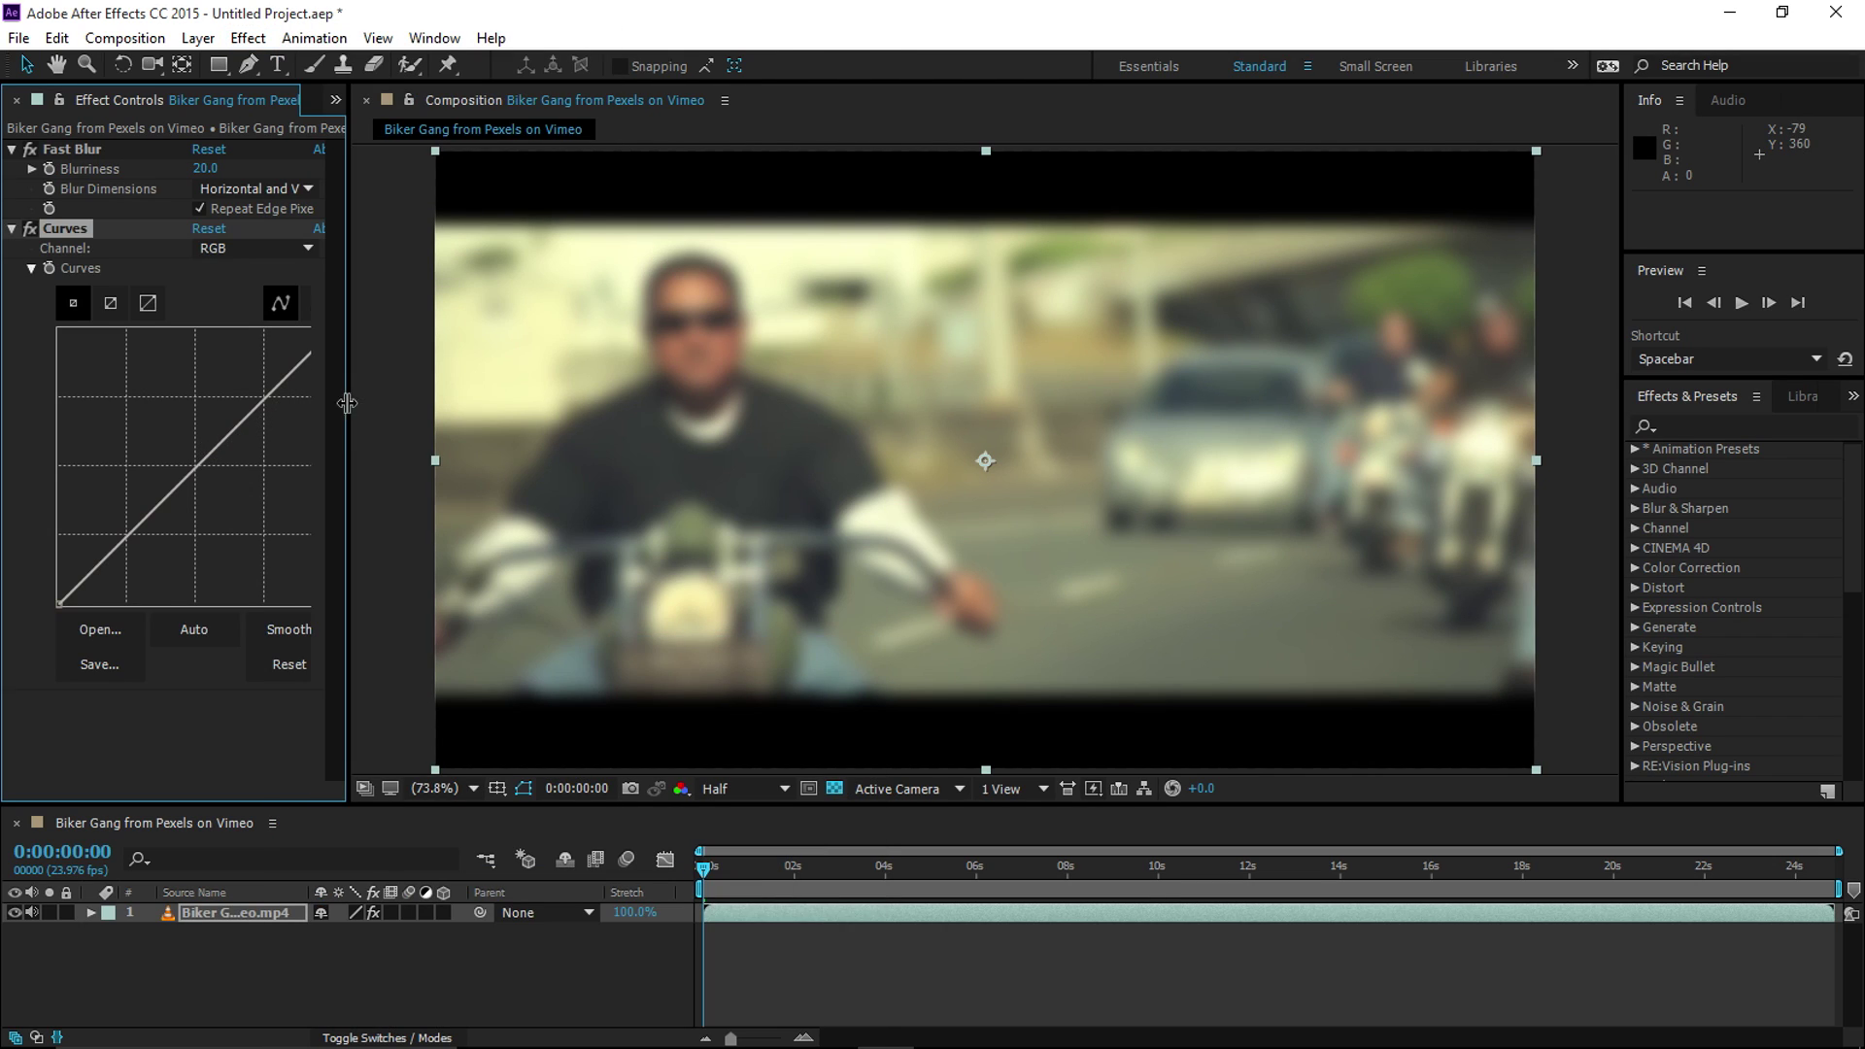
pyautogui.moveTo(346, 400); pyautogui.dragTo(378, 413)
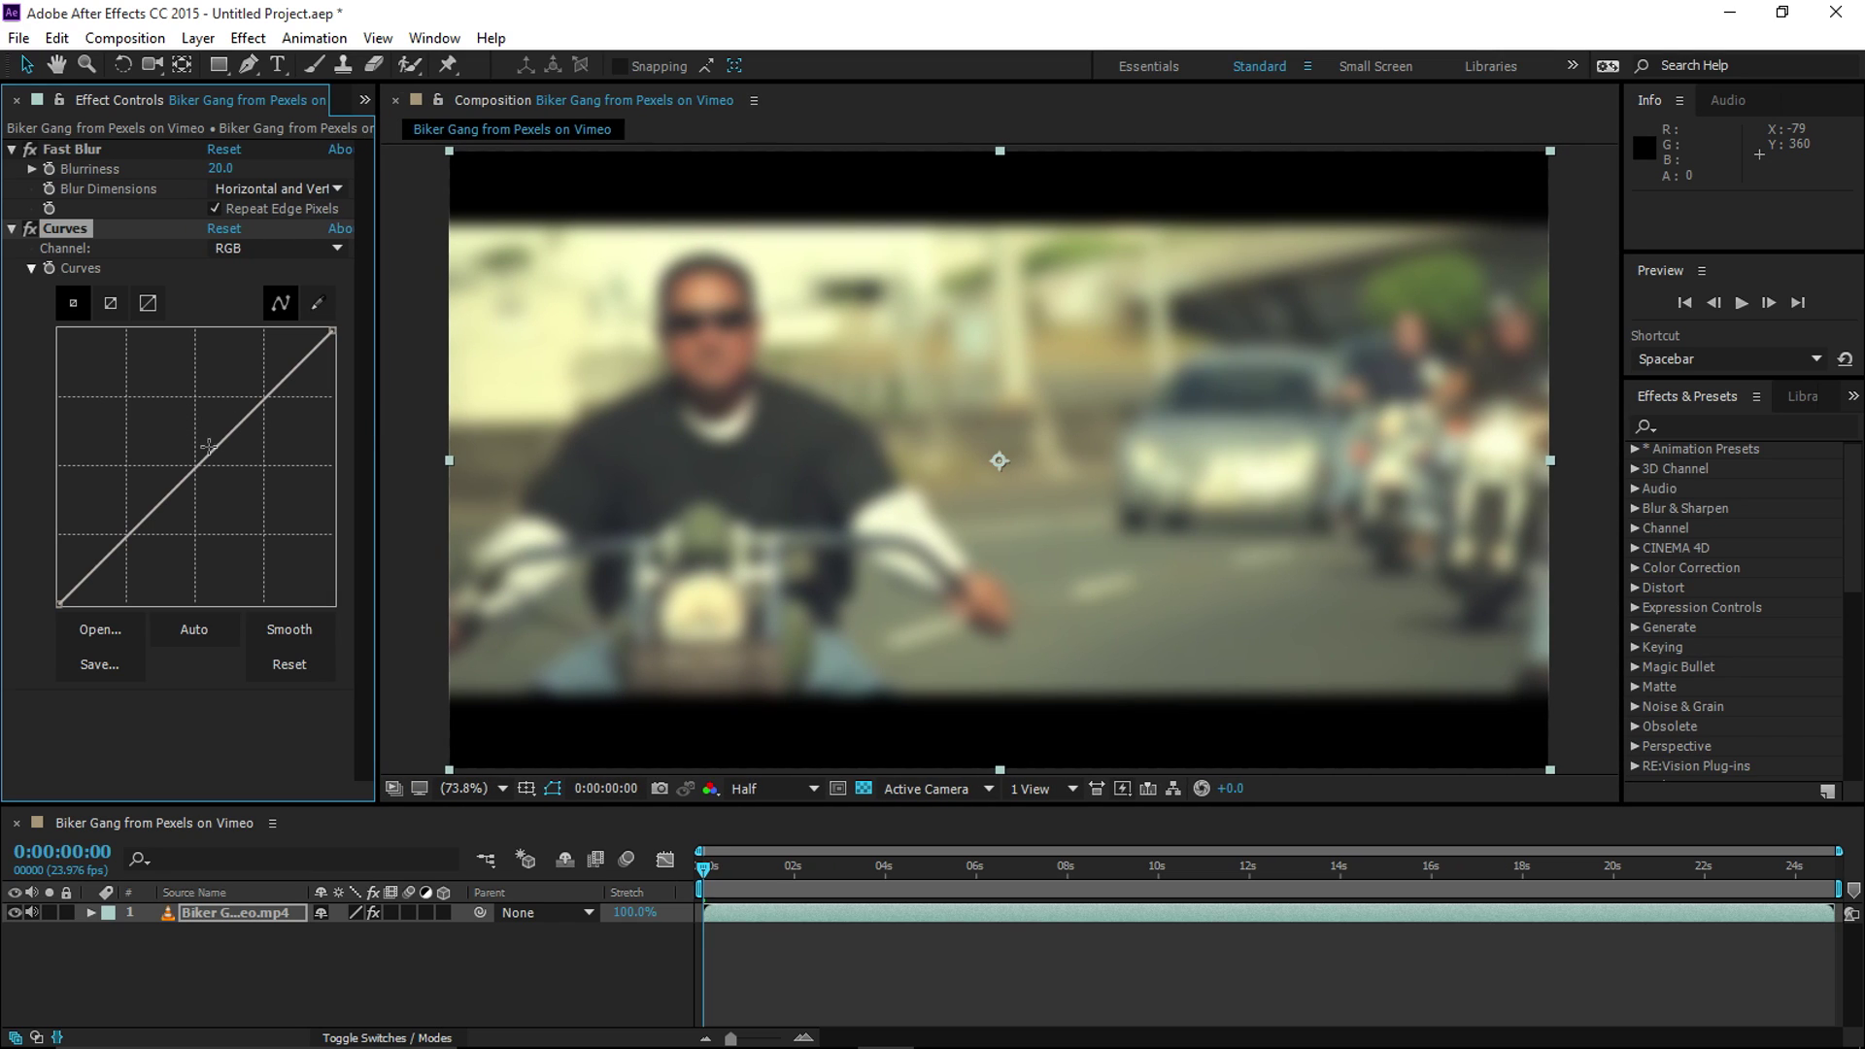
pyautogui.moveTo(215, 442); pyautogui.dragTo(206, 430)
pyautogui.moveTo(158, 489); pyautogui.dragTo(159, 494)
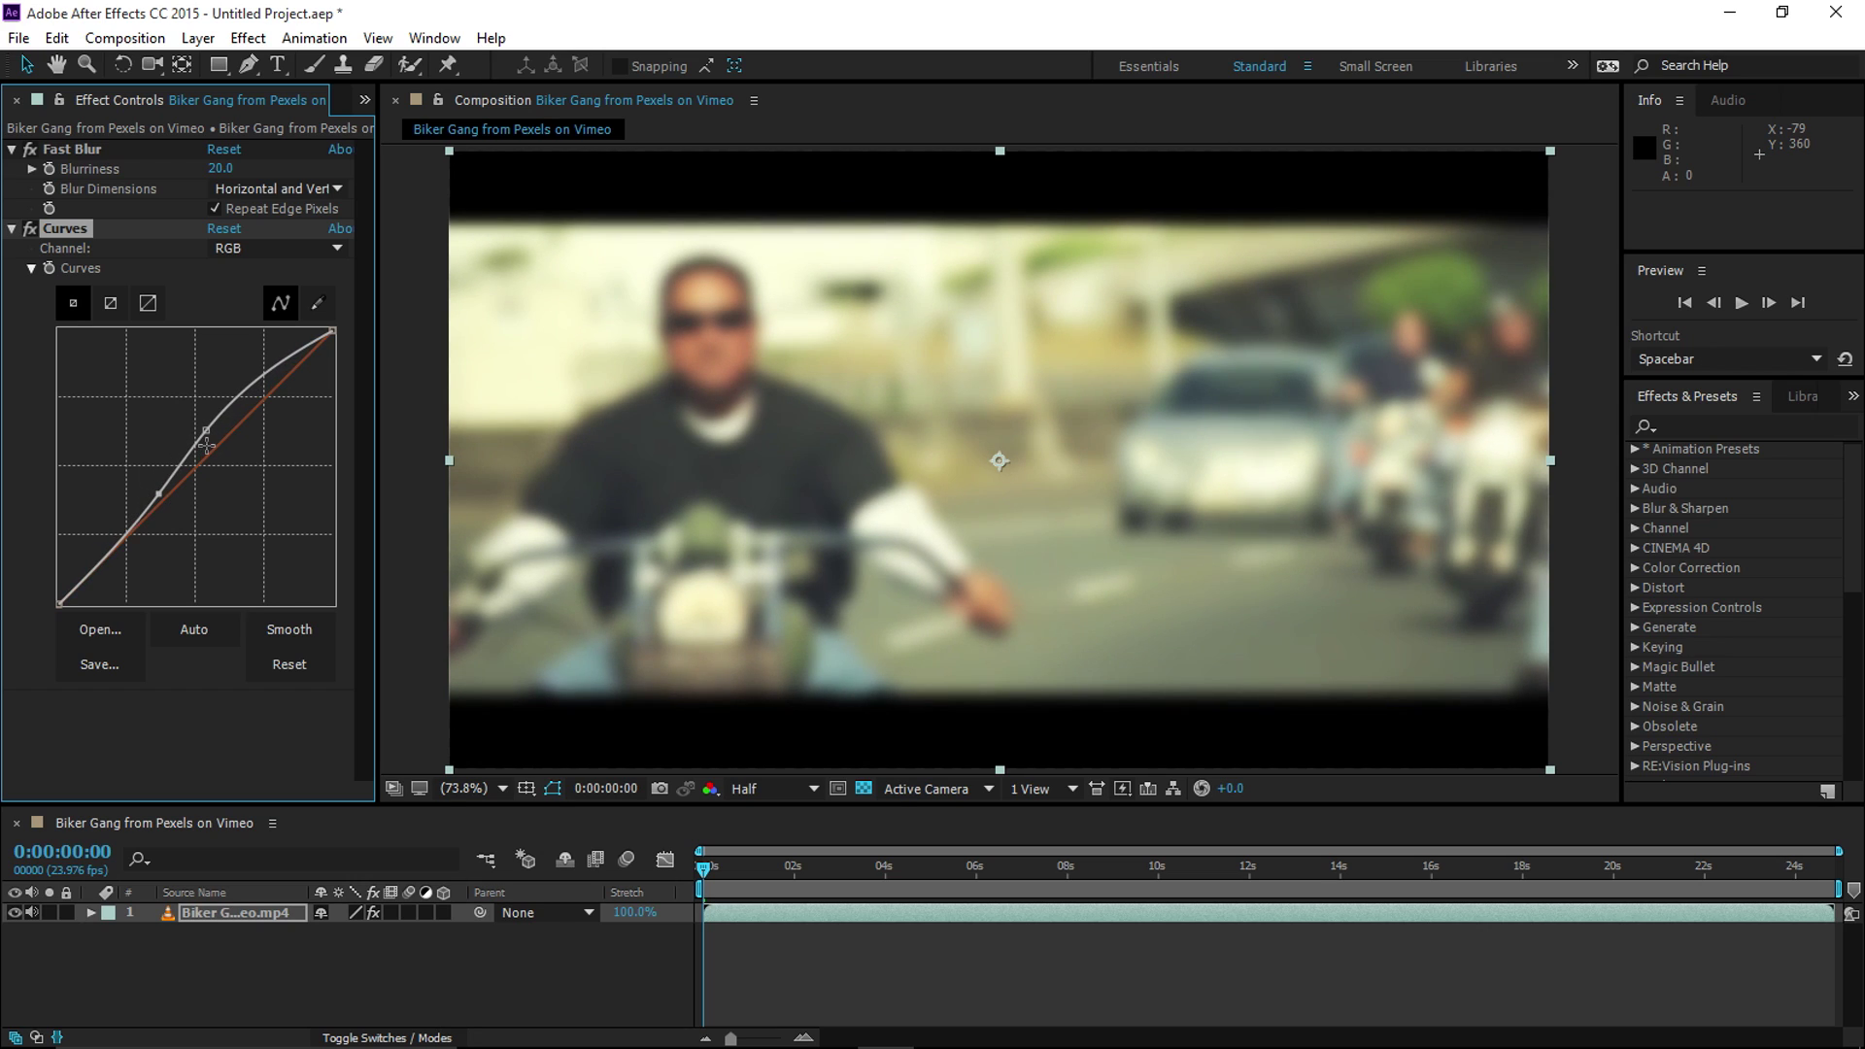
pyautogui.click(12, 229)
# Examine the available effect categories, including Magic Bullet, Red Giant LUT Buddy, RE:Vision Plug-ins and Obsolete.
pyautogui.click(248, 37)
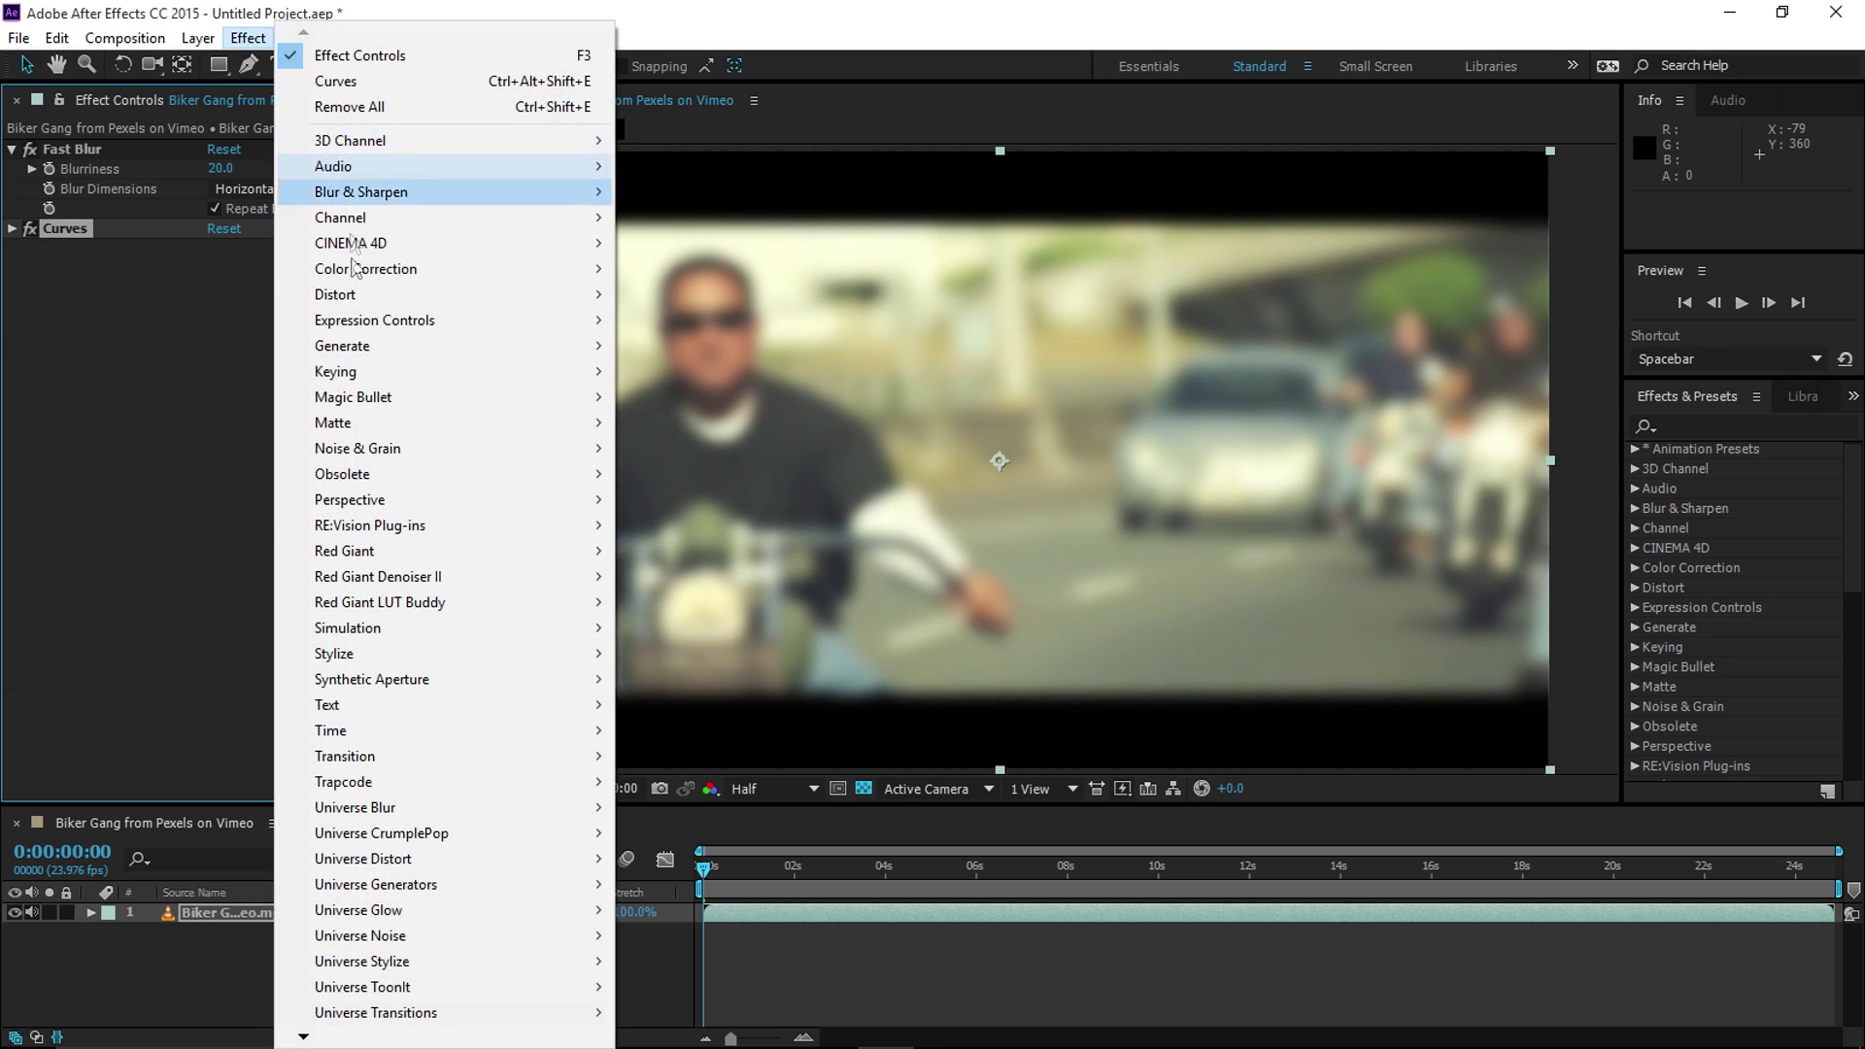
pyautogui.moveTo(368, 194)
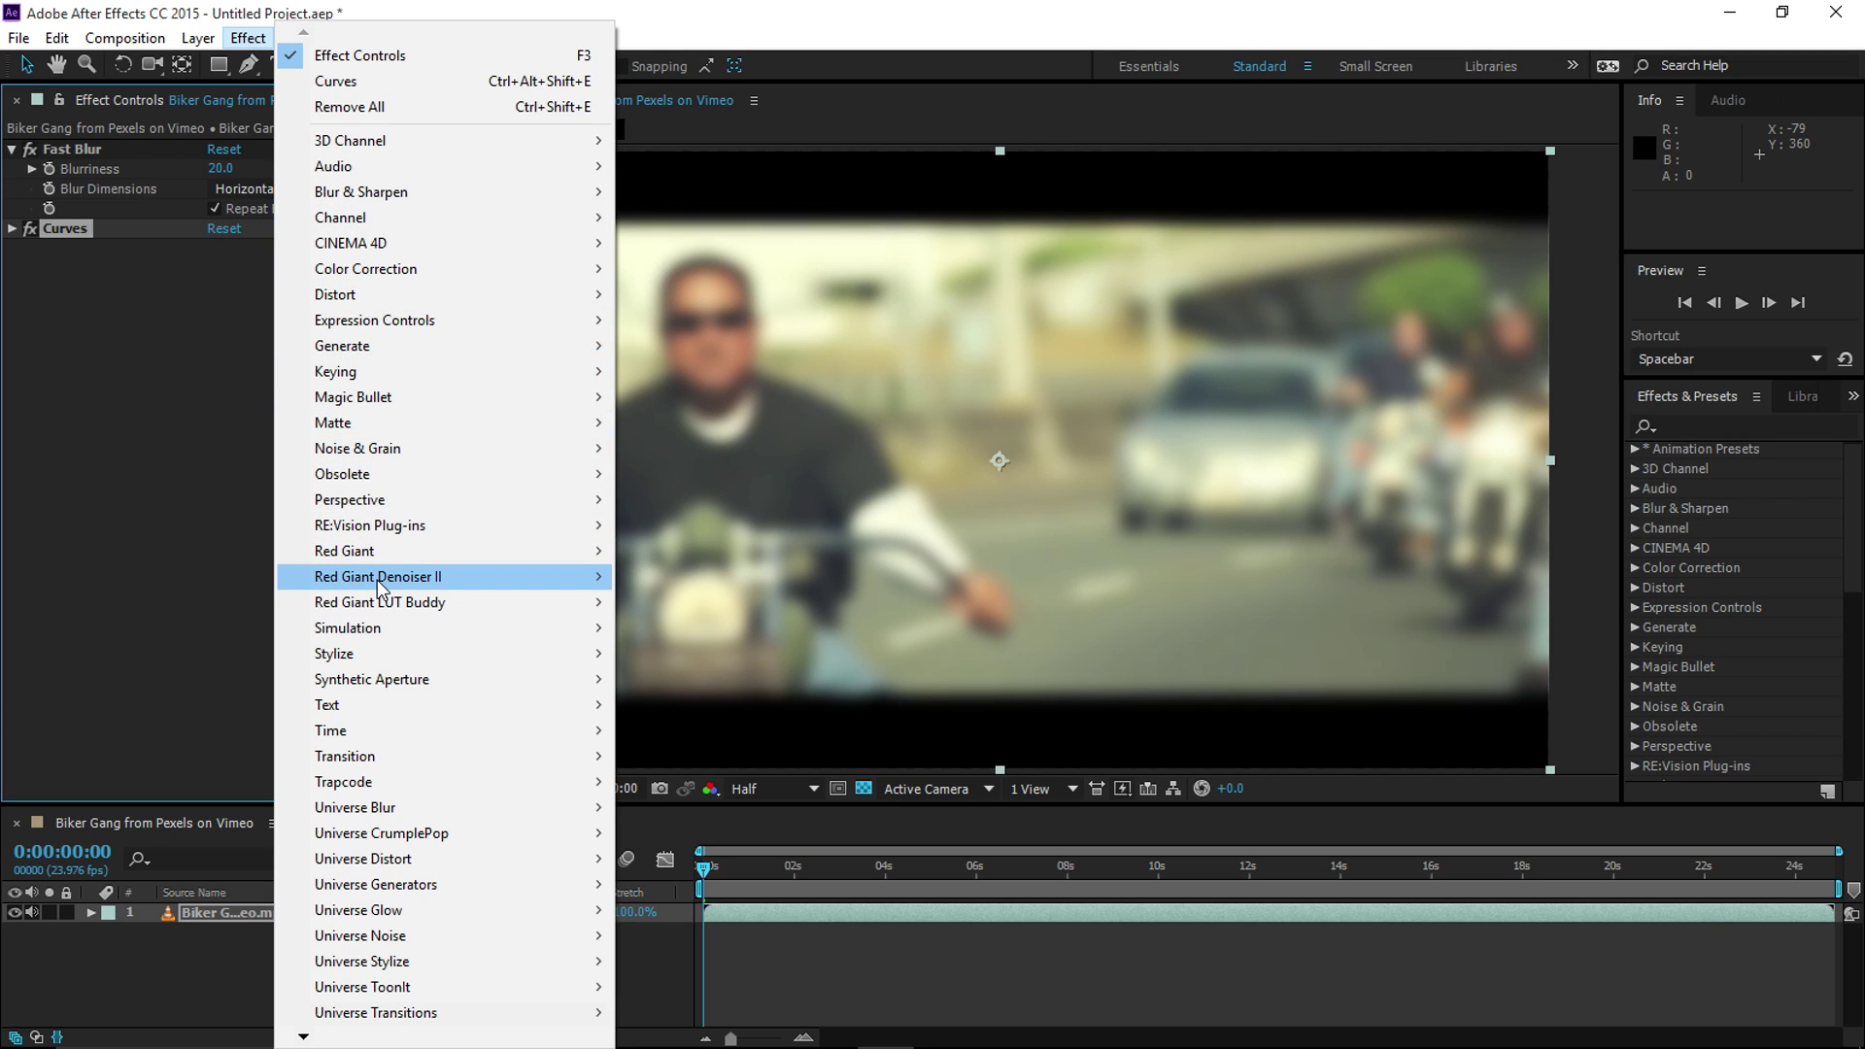
pyautogui.moveTo(377, 580)
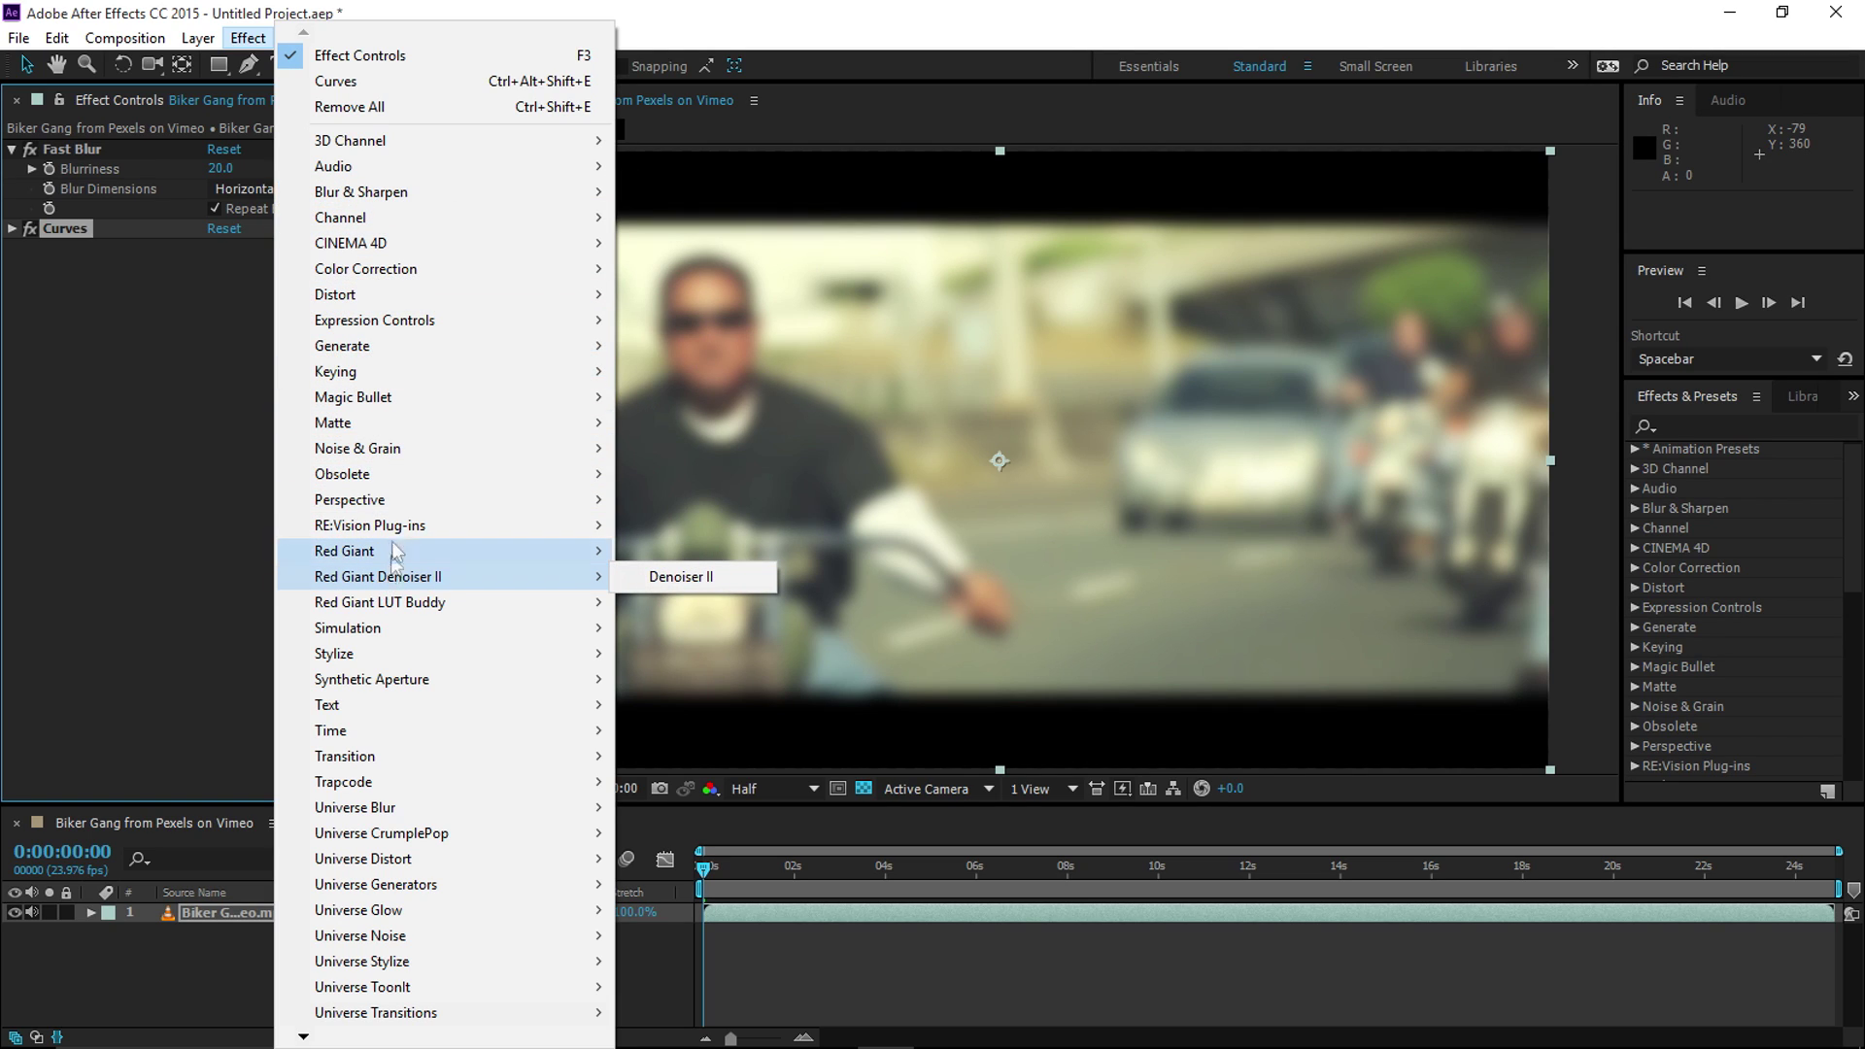
pyautogui.moveTo(413, 406)
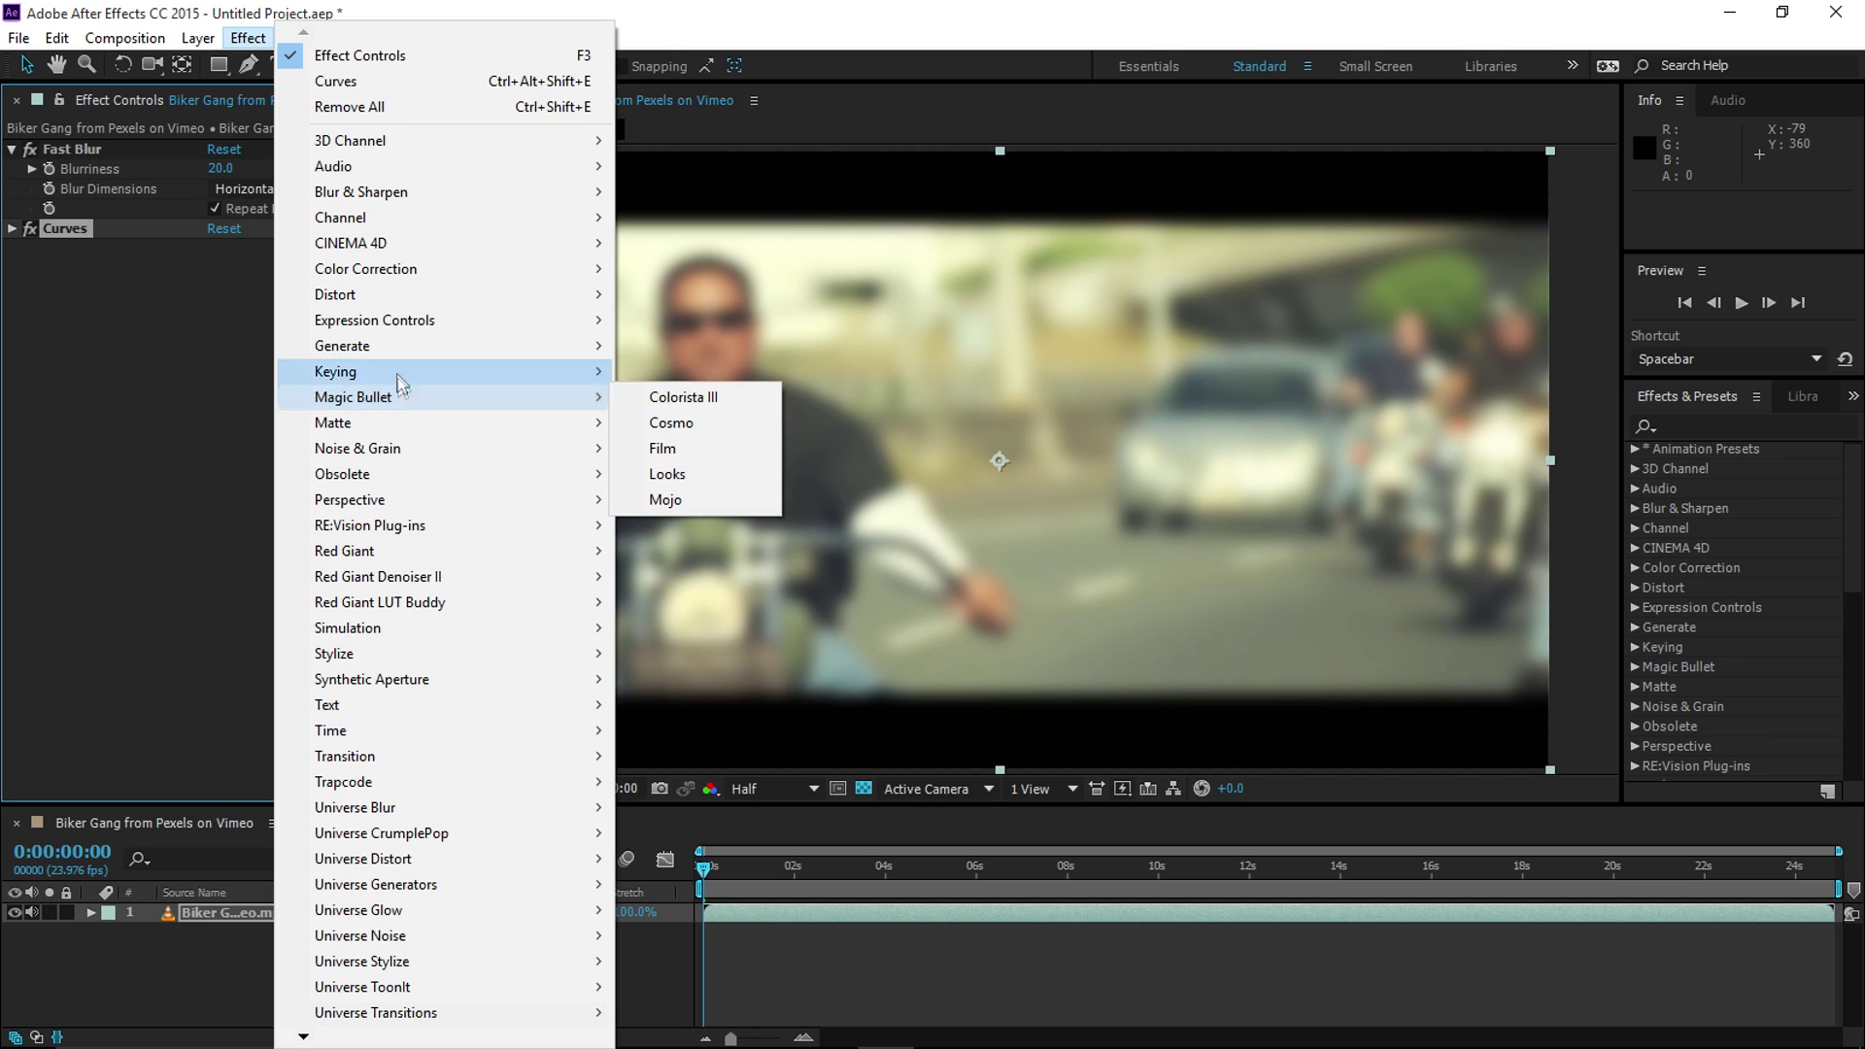
pyautogui.moveTo(435, 248)
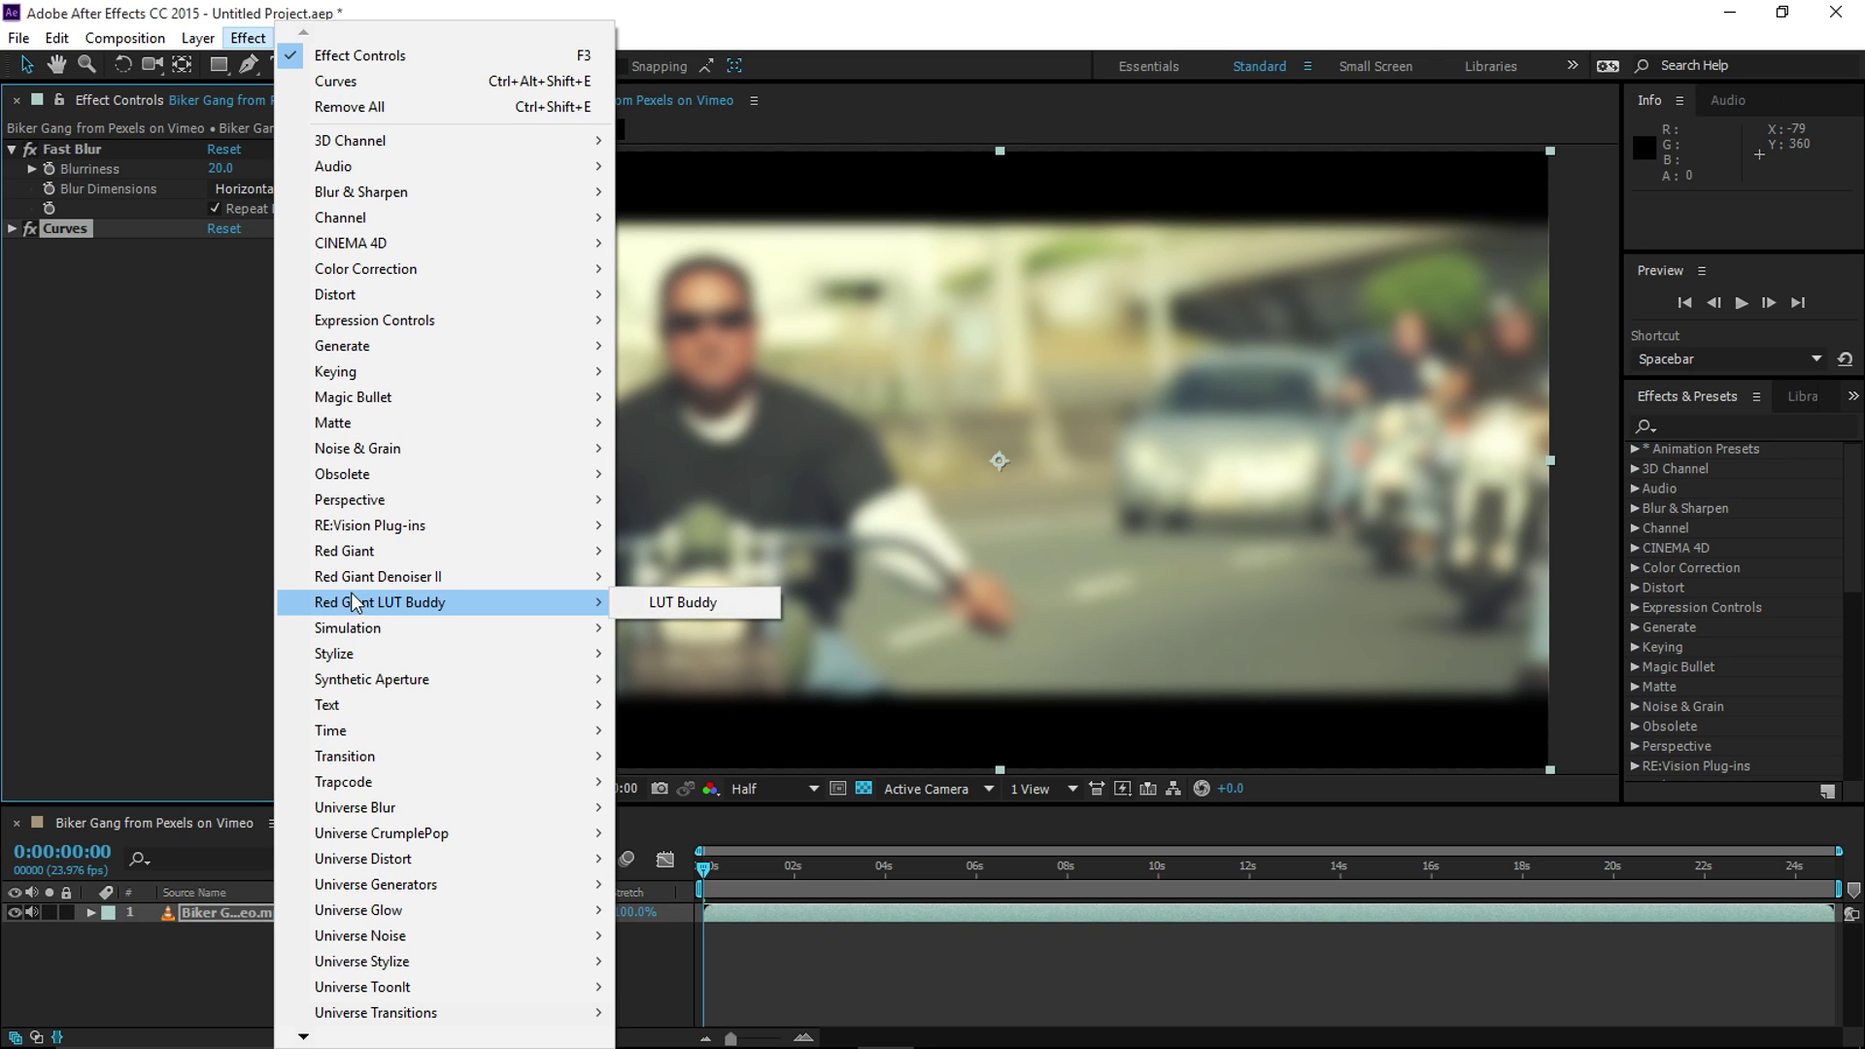
pyautogui.moveTo(381, 525)
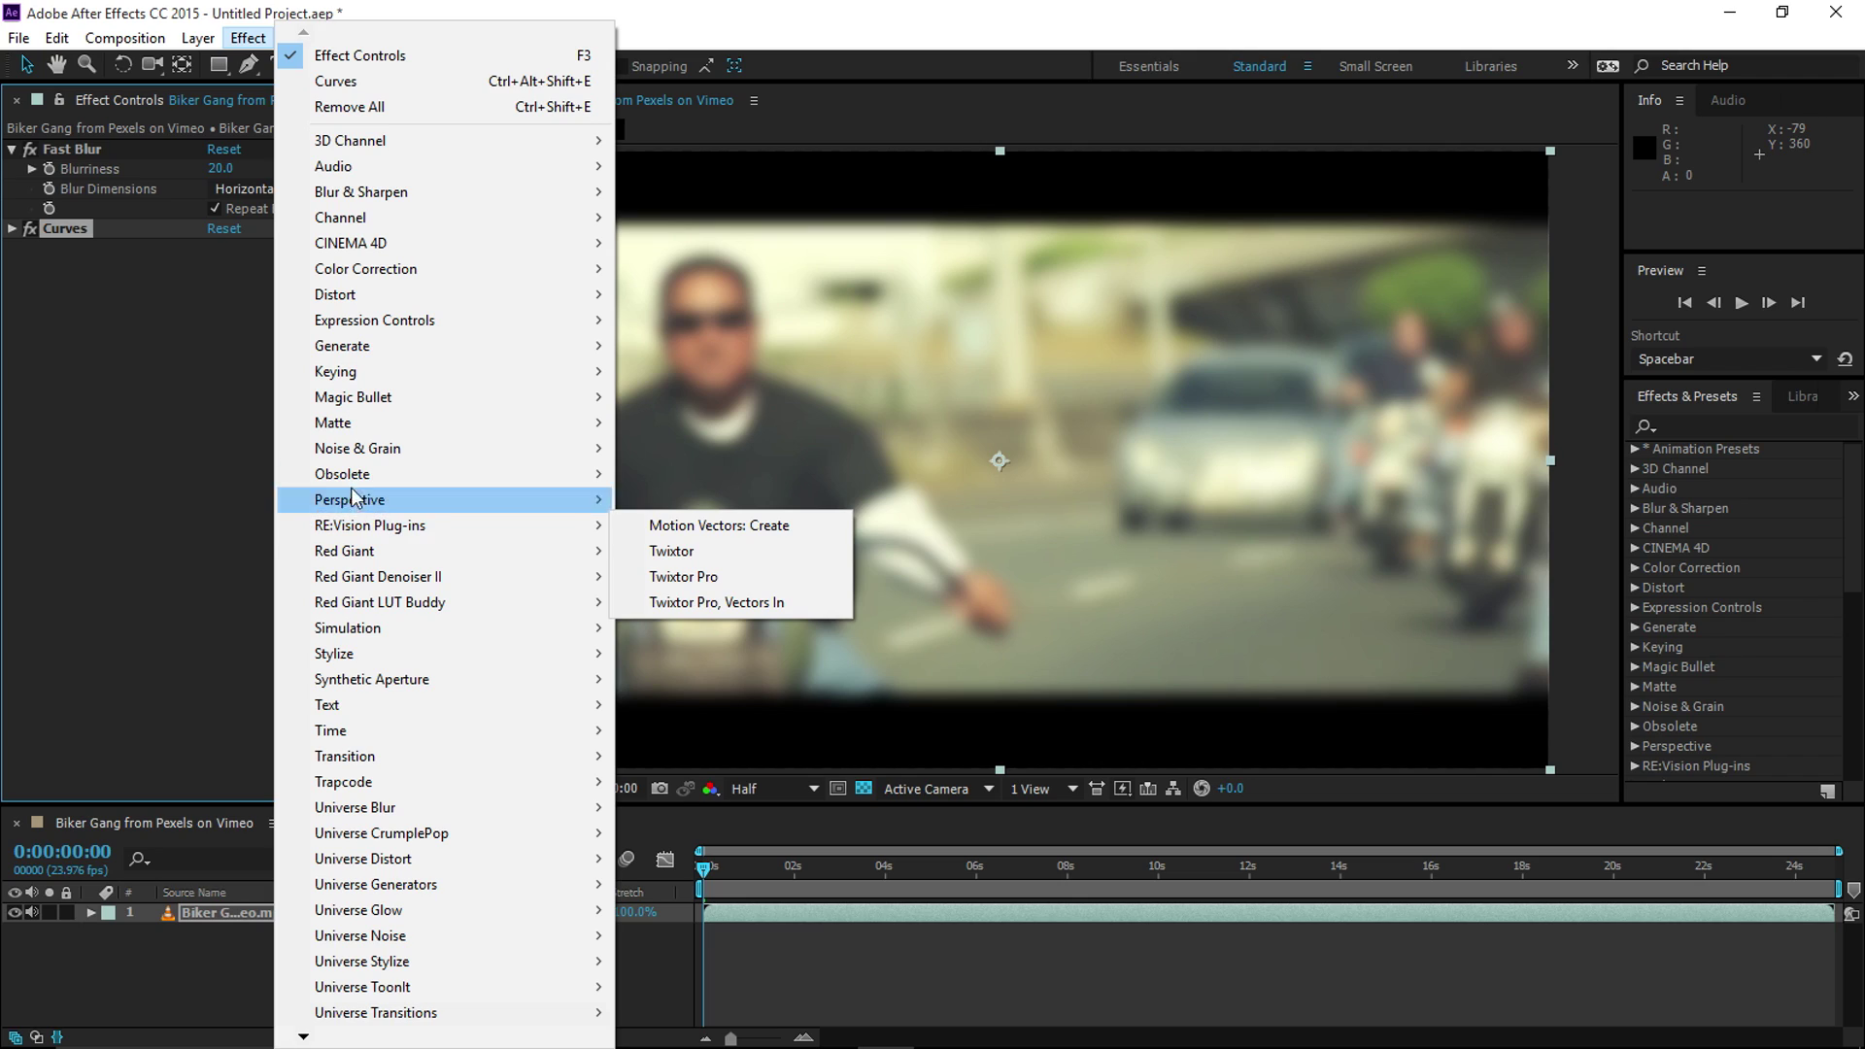
pyautogui.moveTo(356, 474)
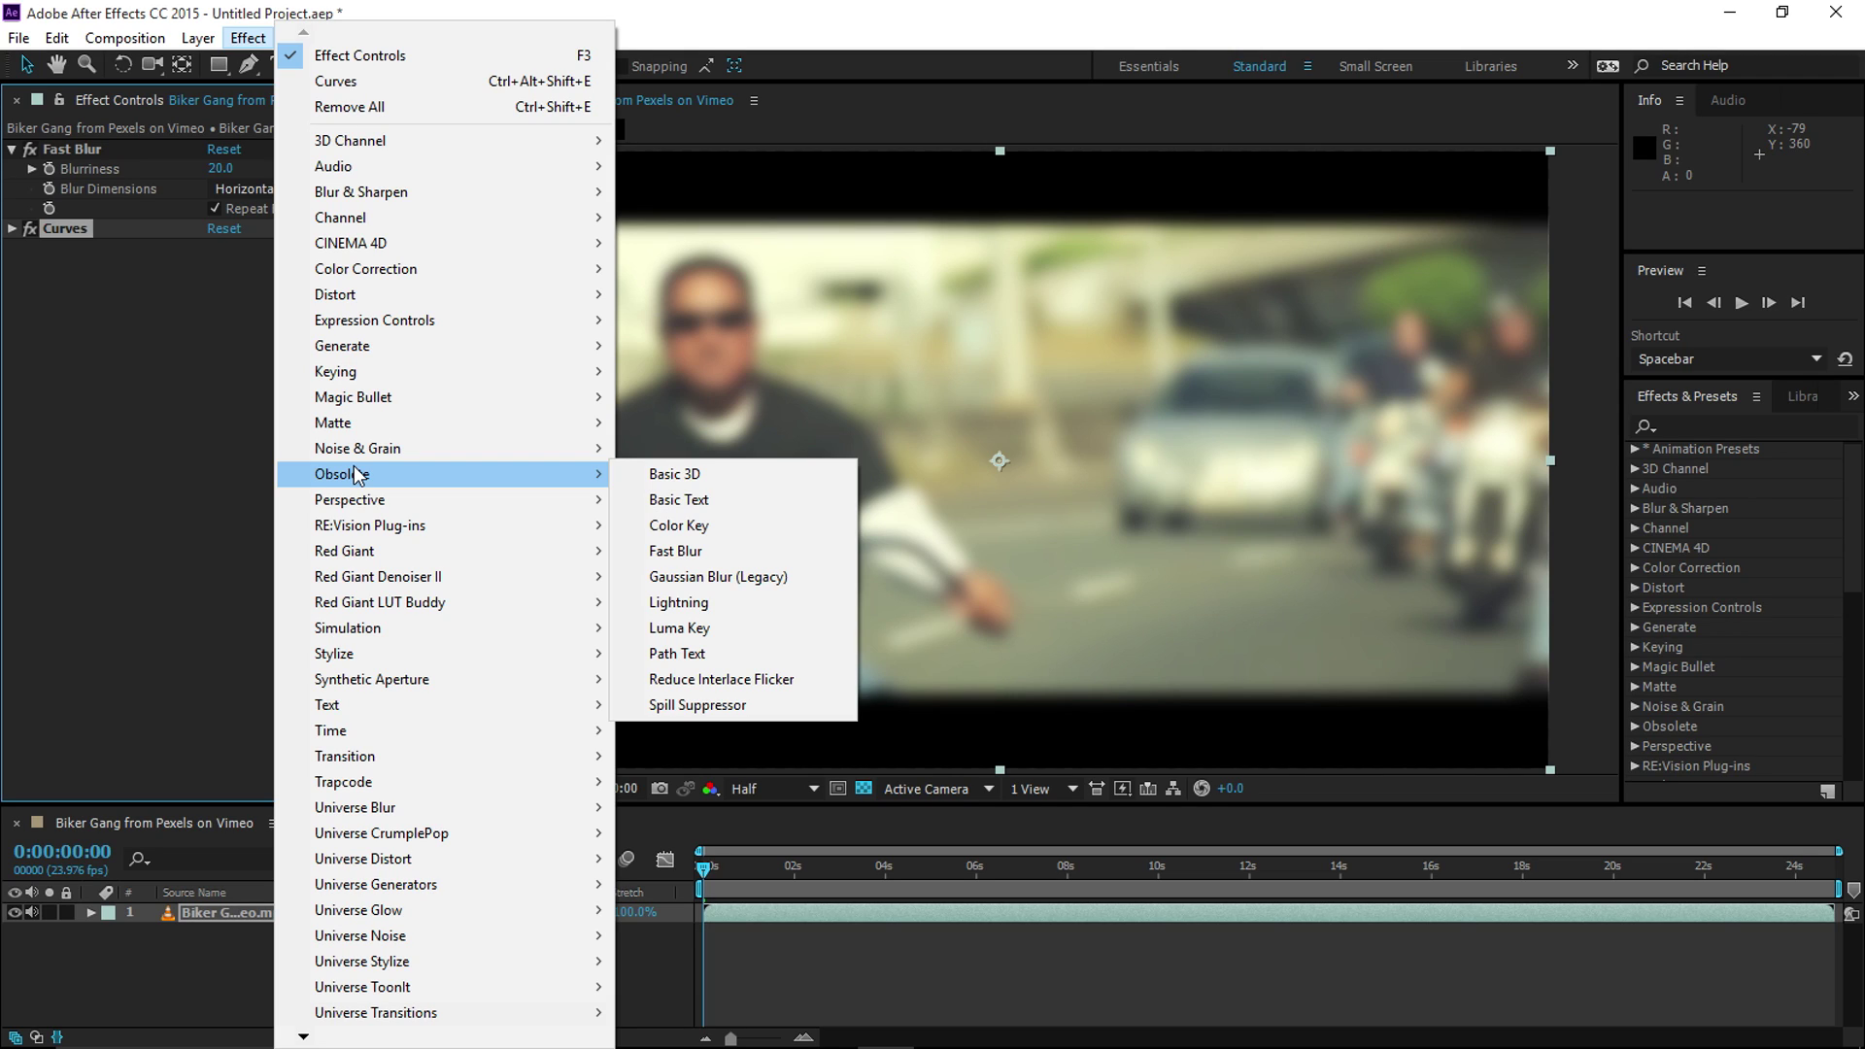
pyautogui.click(68, 227)
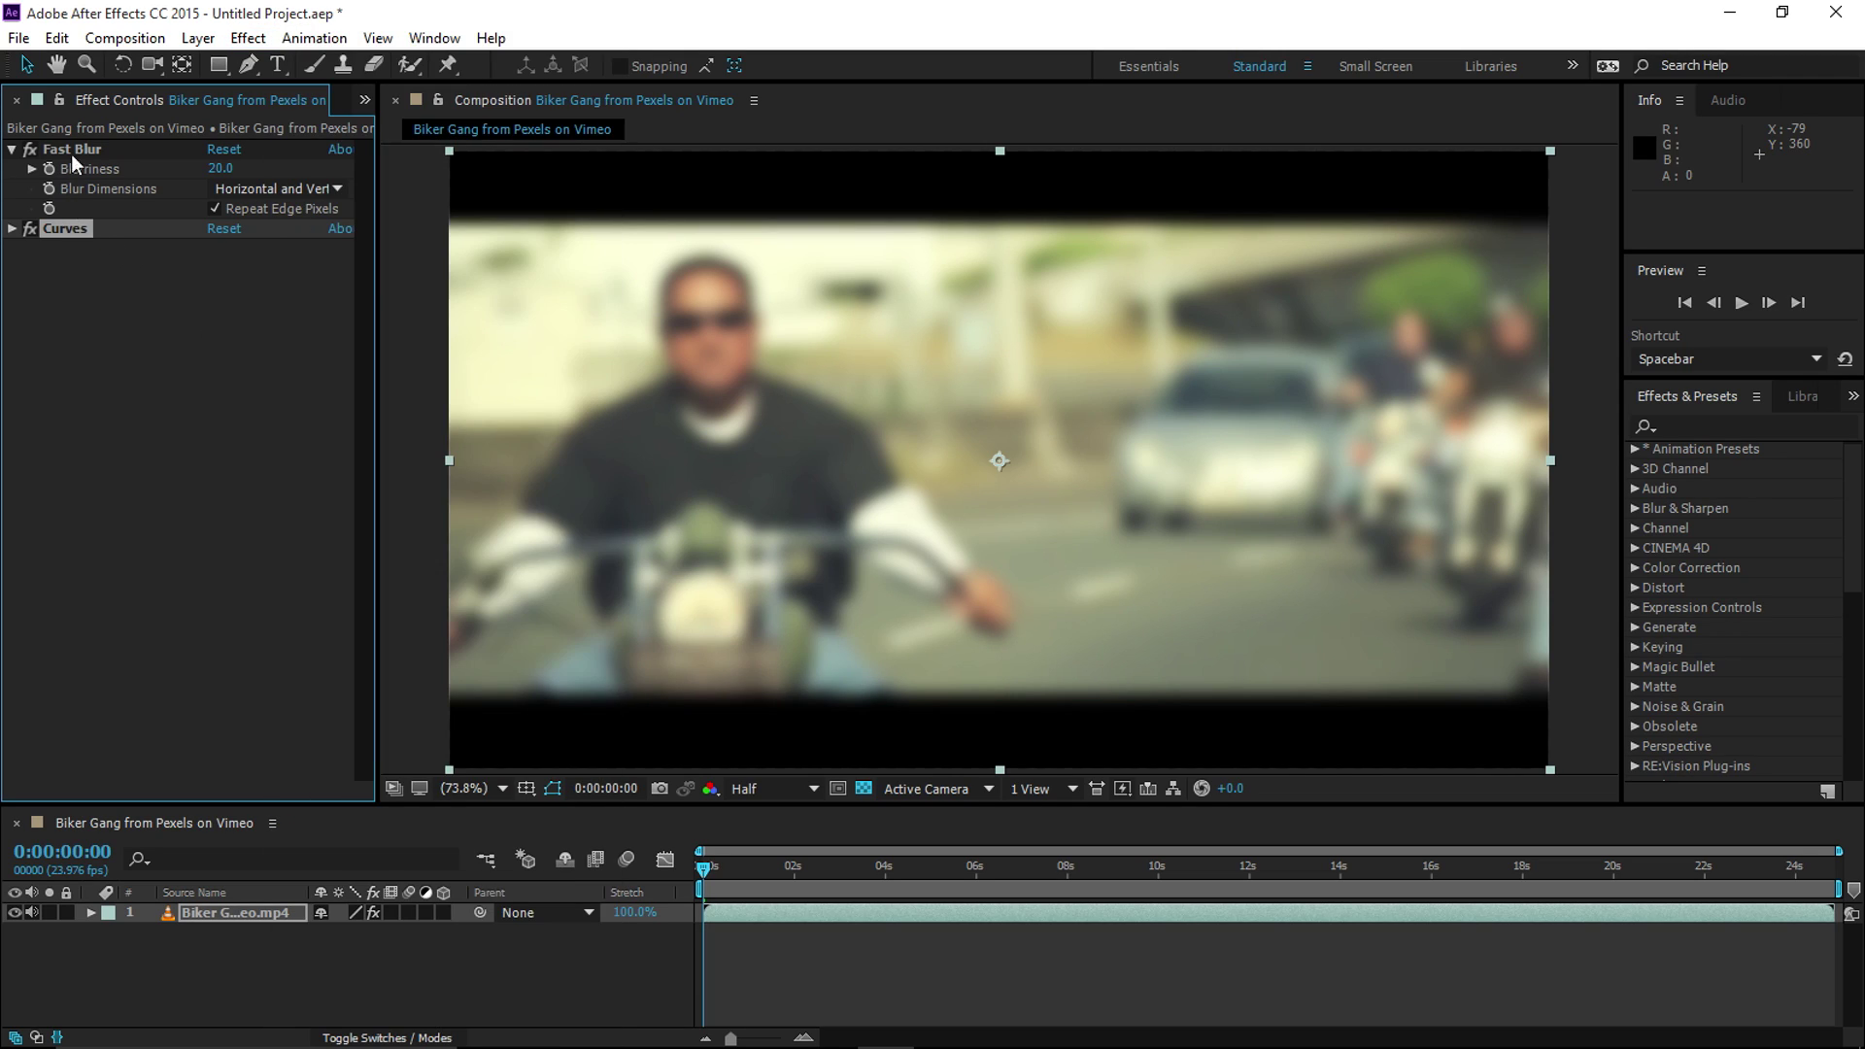
# Collapse the Fast Blur settings in the clip's effect list, keeping Curves selected.
pyautogui.click(72, 148)
pyautogui.click(62, 223)
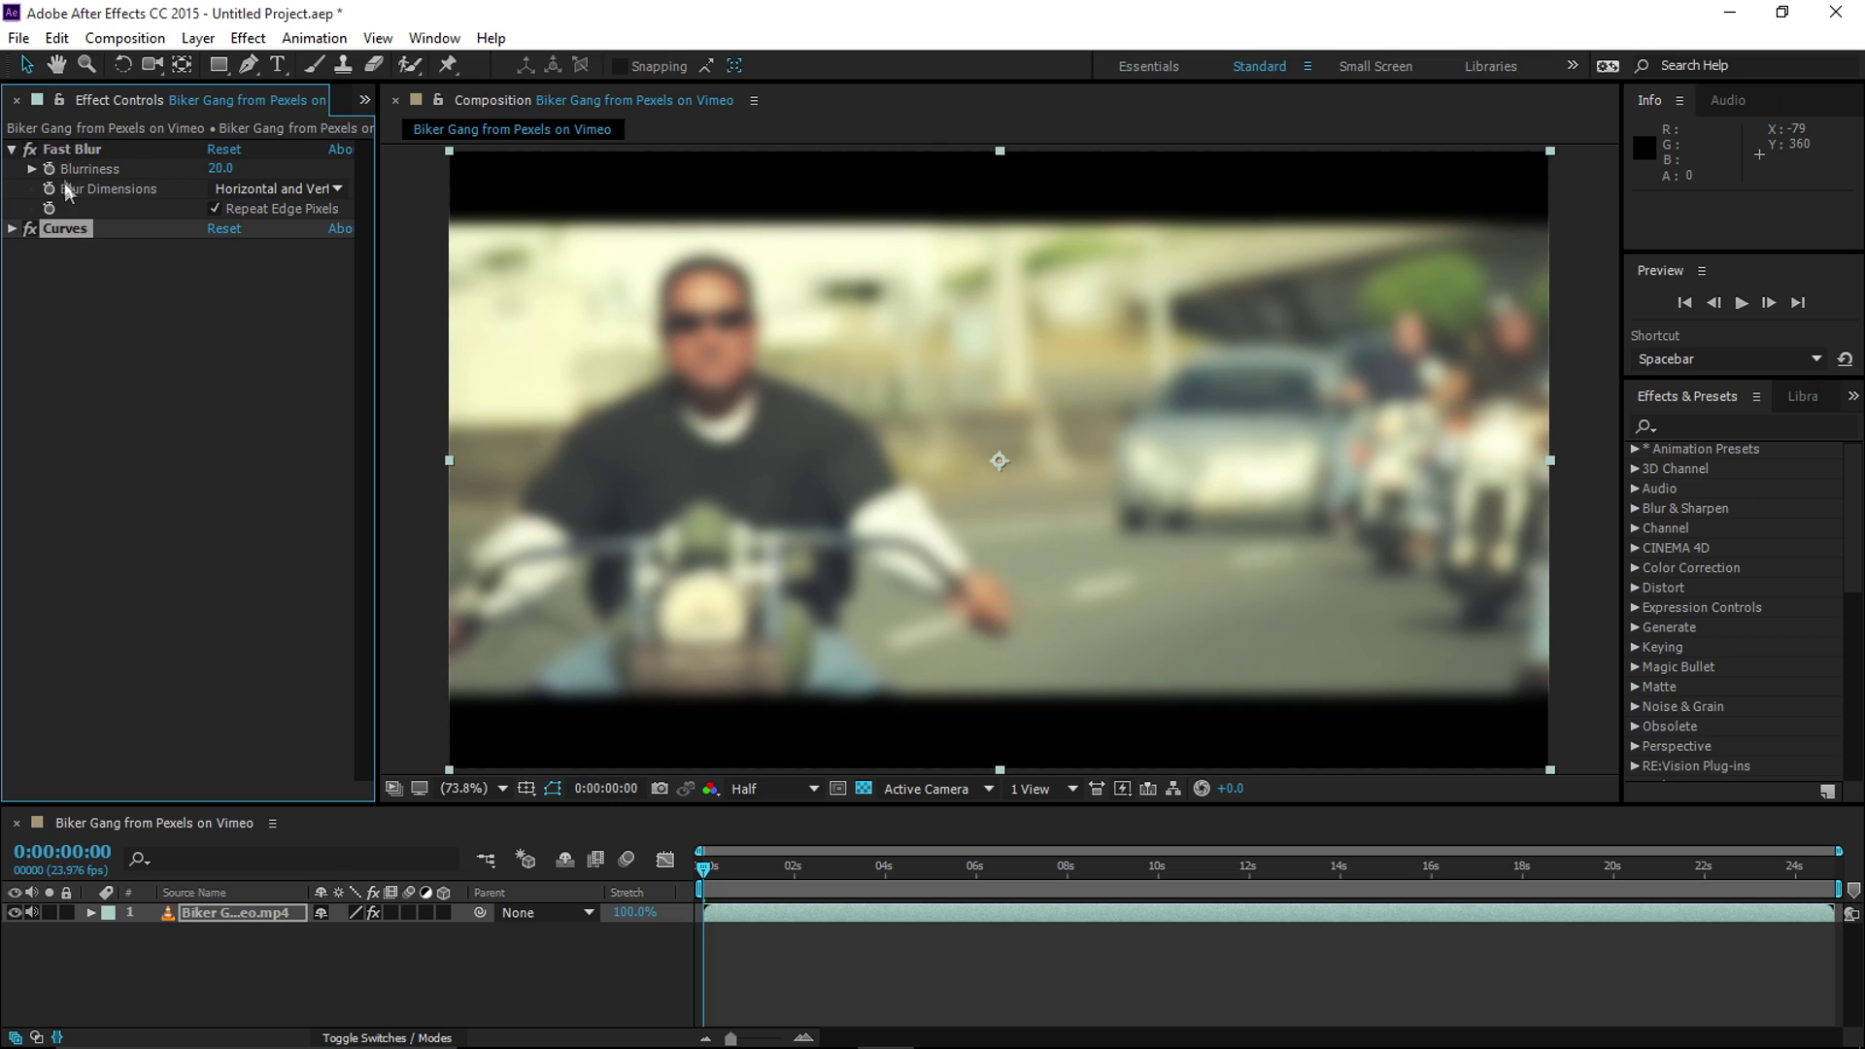
pyautogui.click(11, 150)
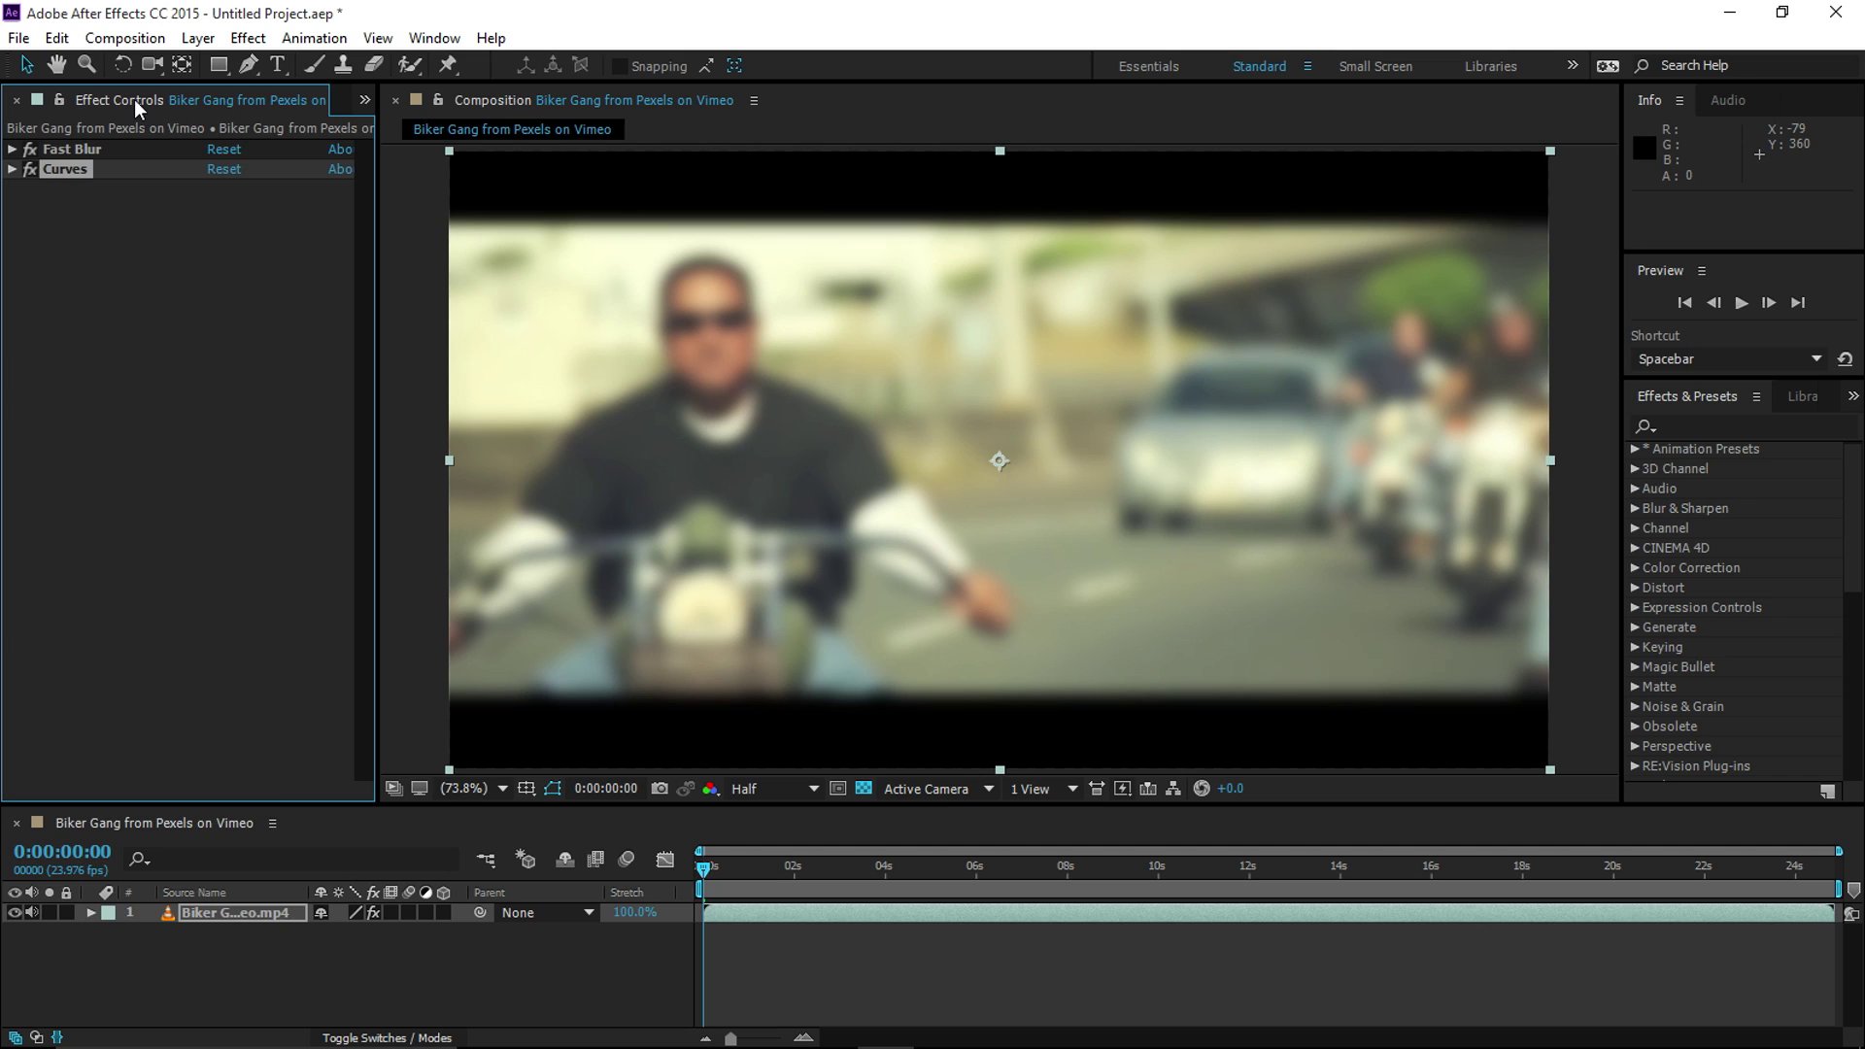
# Try placing Fast Blur below Curves in the clip's effect order, and move Curves back beneath Fast Blur.
pyautogui.click(78, 148)
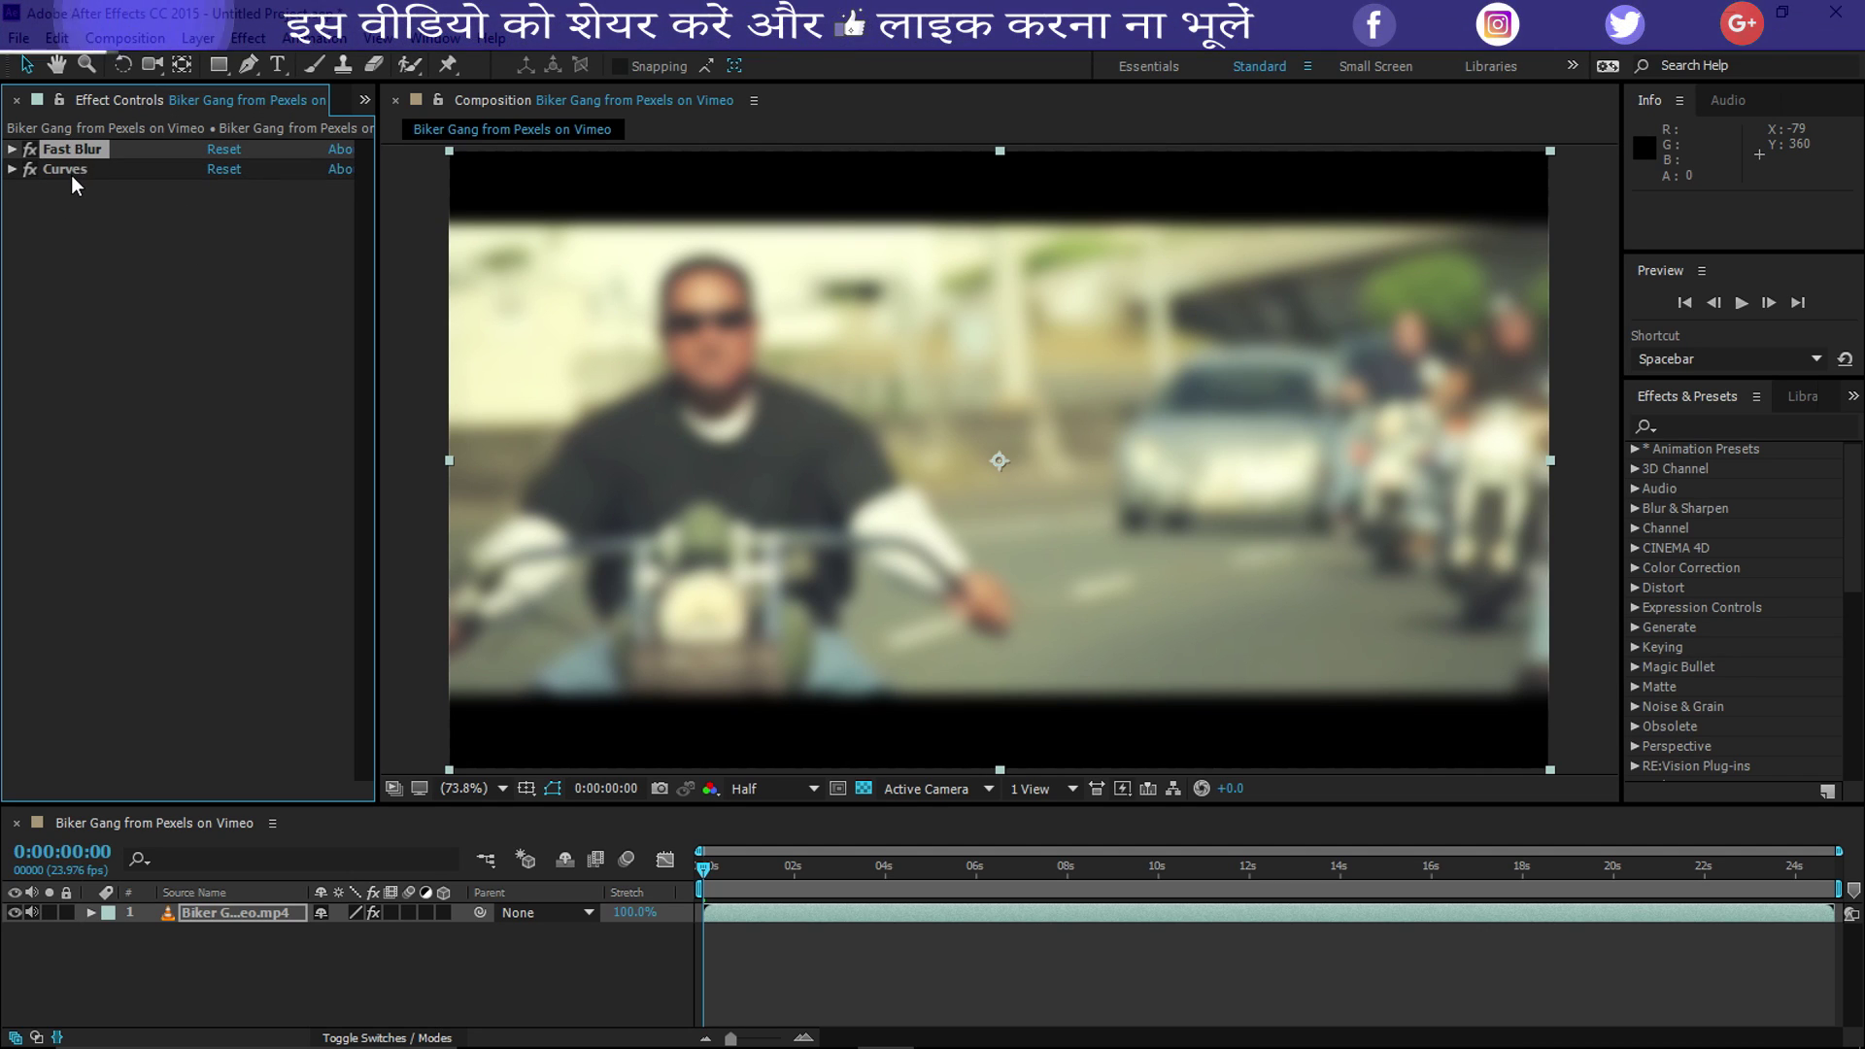
pyautogui.click(70, 175)
pyautogui.moveTo(68, 177)
pyautogui.mouseDown()
pyautogui.moveTo(101, 148)
pyautogui.moveTo(86, 173)
pyautogui.moveTo(84, 147)
pyautogui.moveTo(79, 196)
pyautogui.mouseUp()
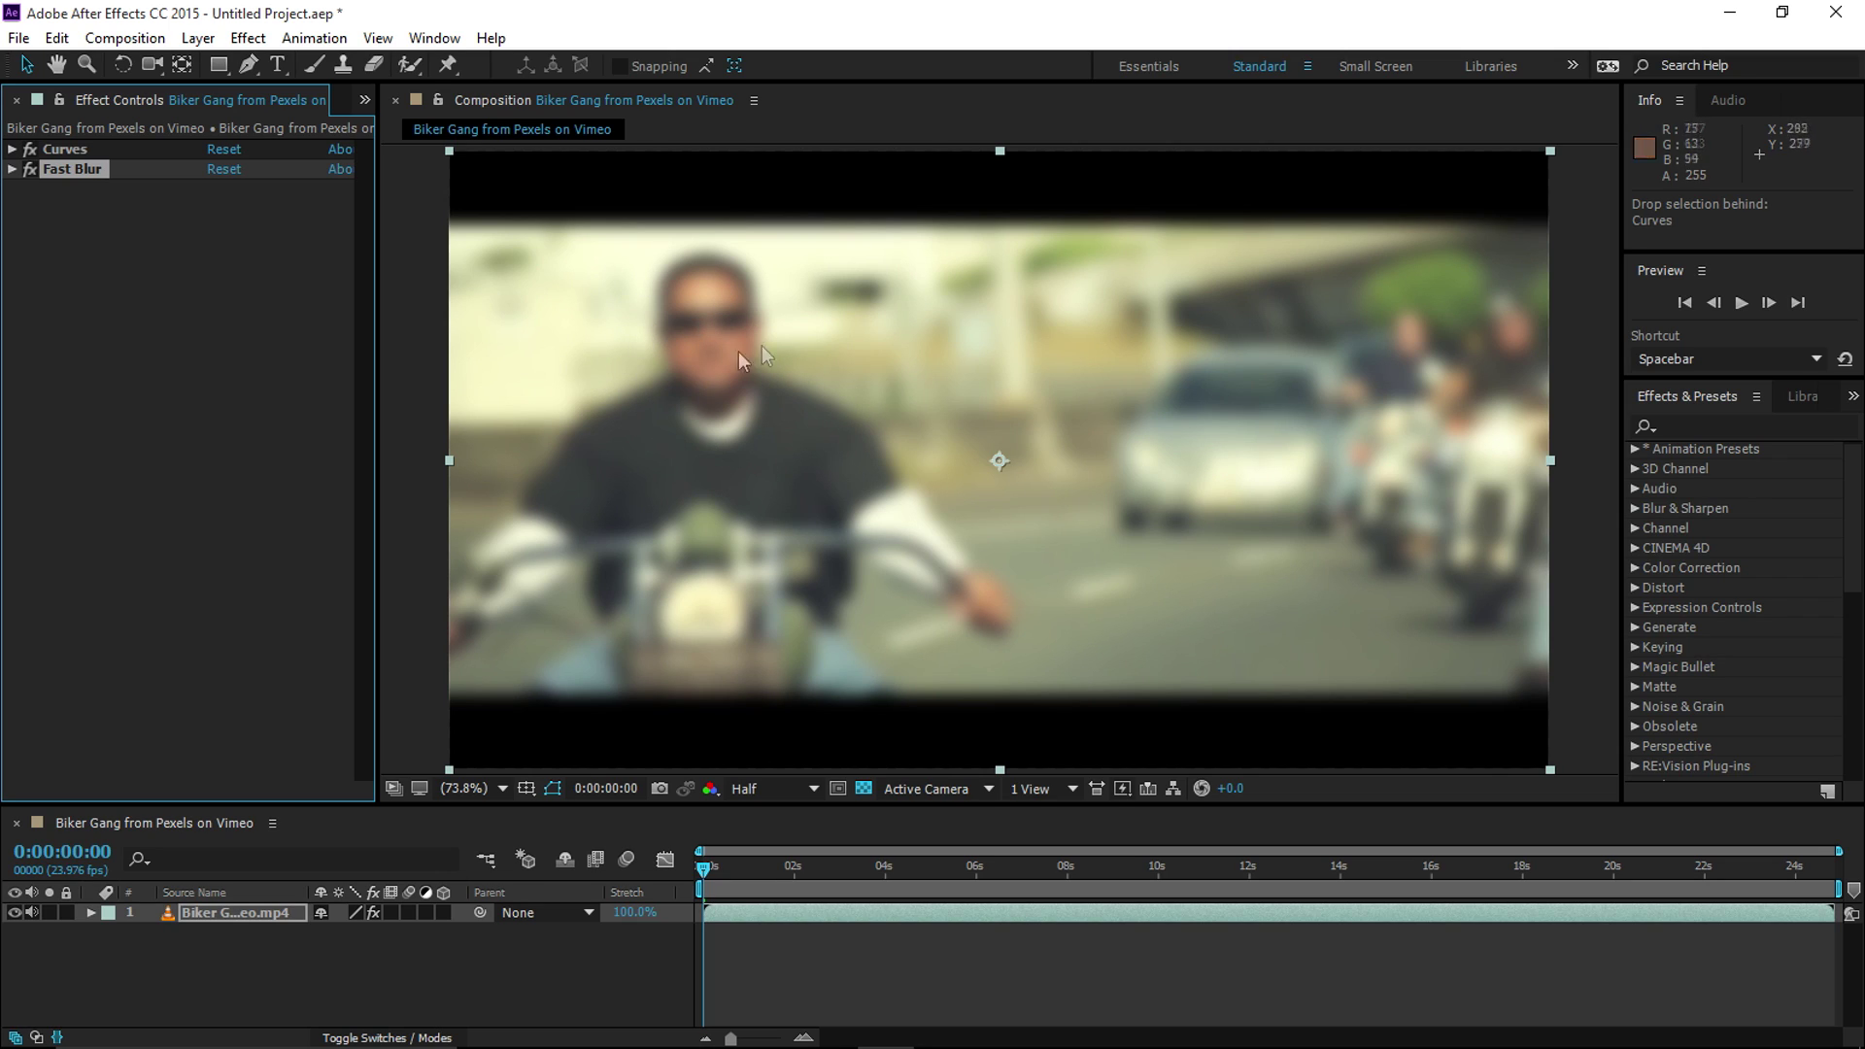
pyautogui.click(60, 143)
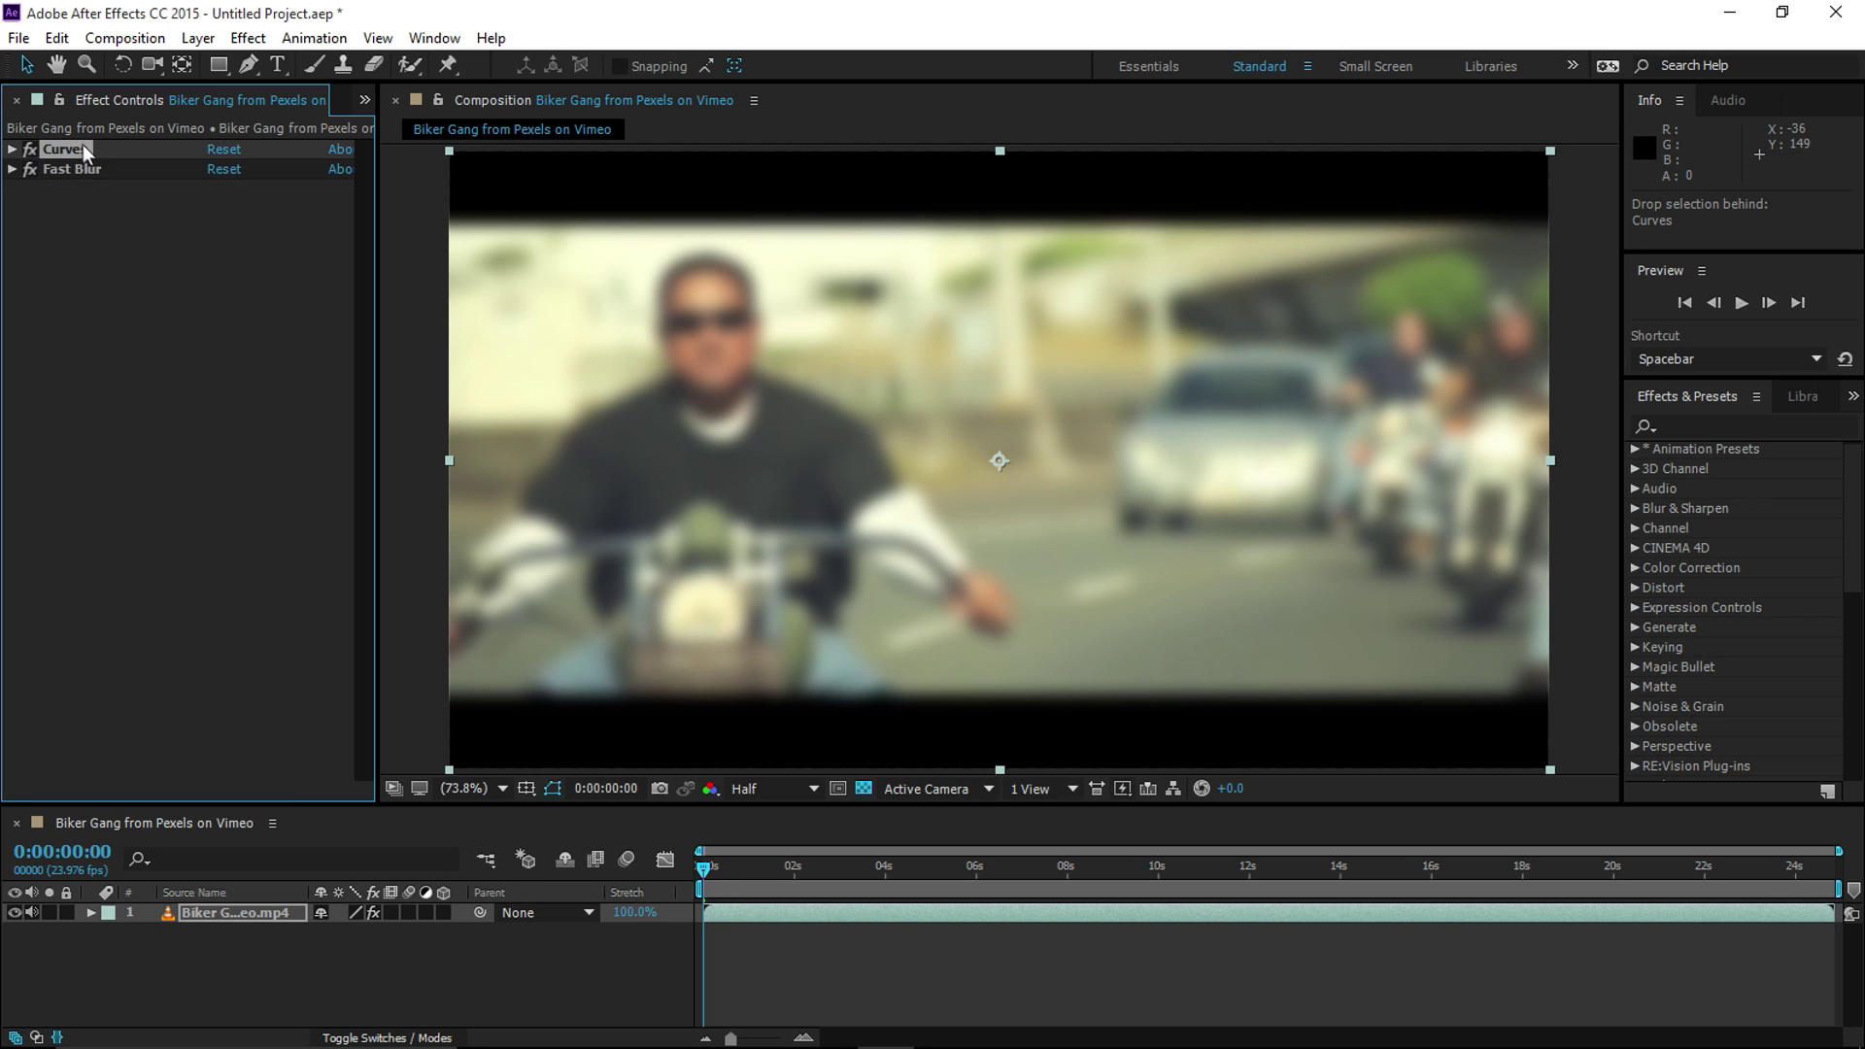
pyautogui.moveTo(67, 142); pyautogui.dragTo(68, 190)
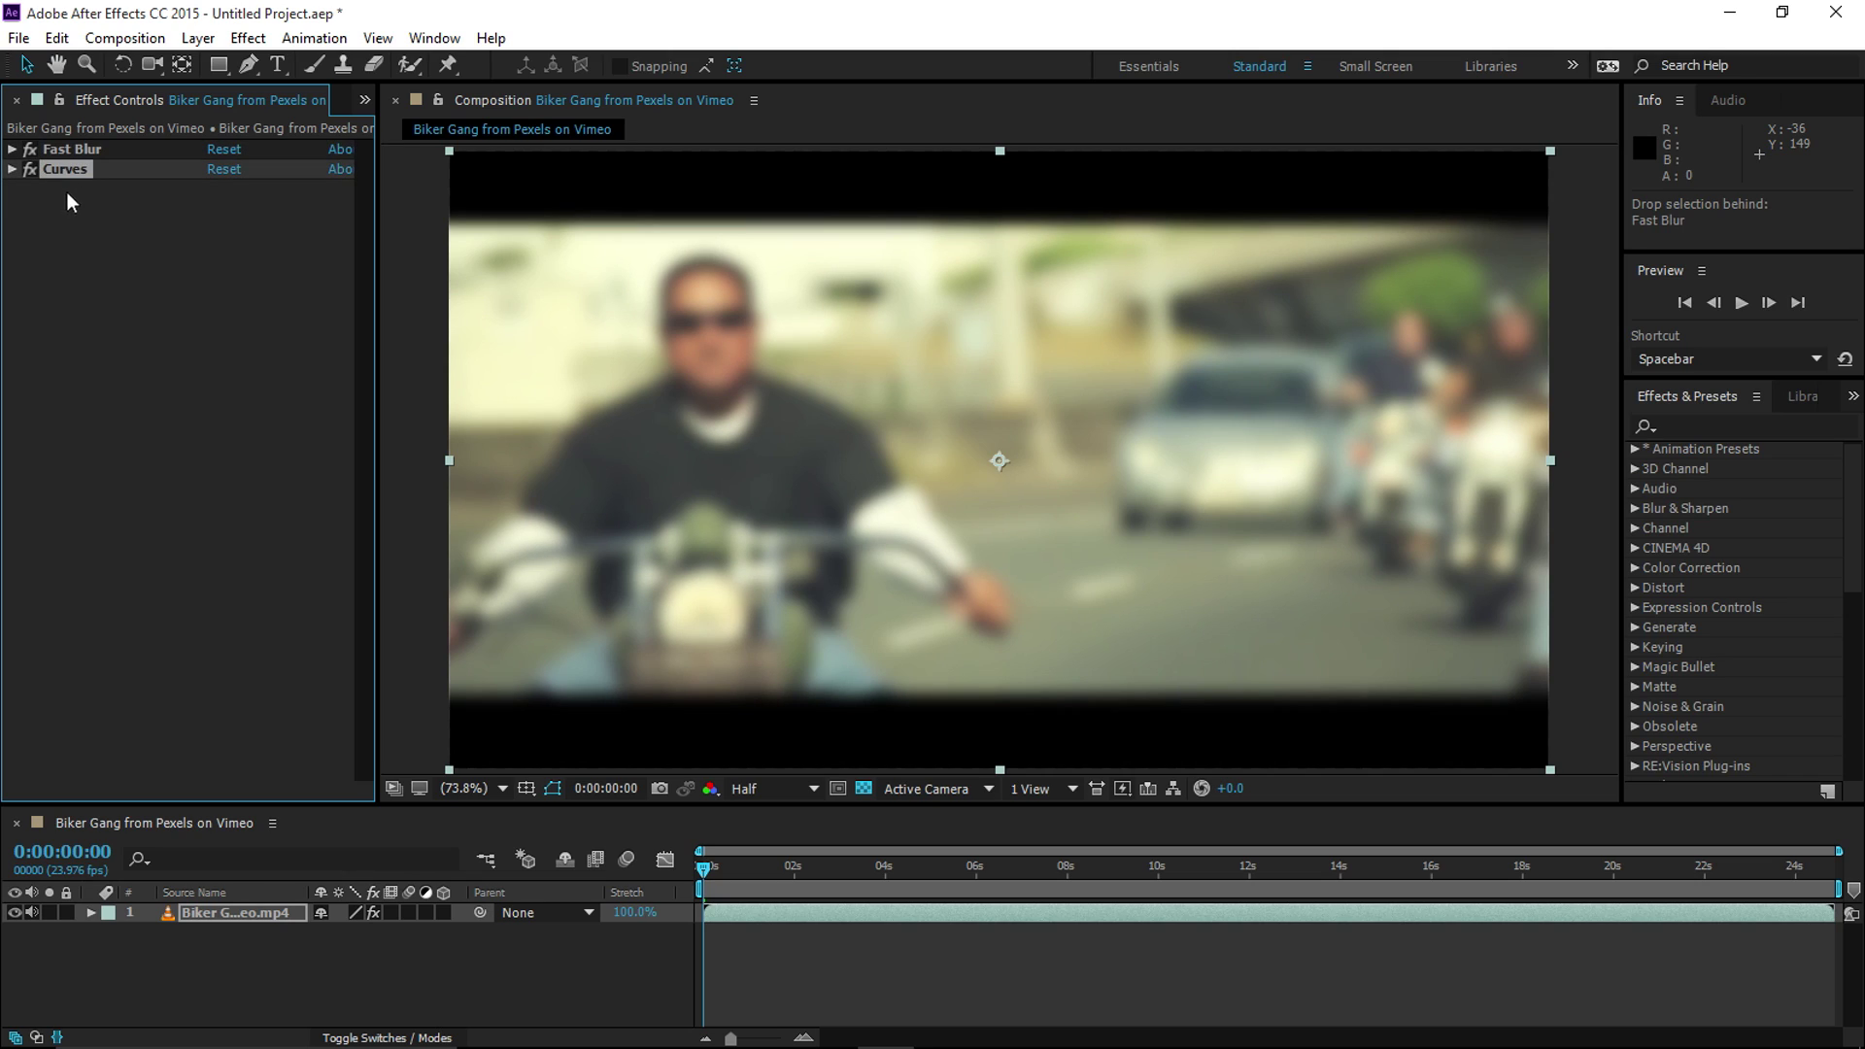
pyautogui.click(68, 145)
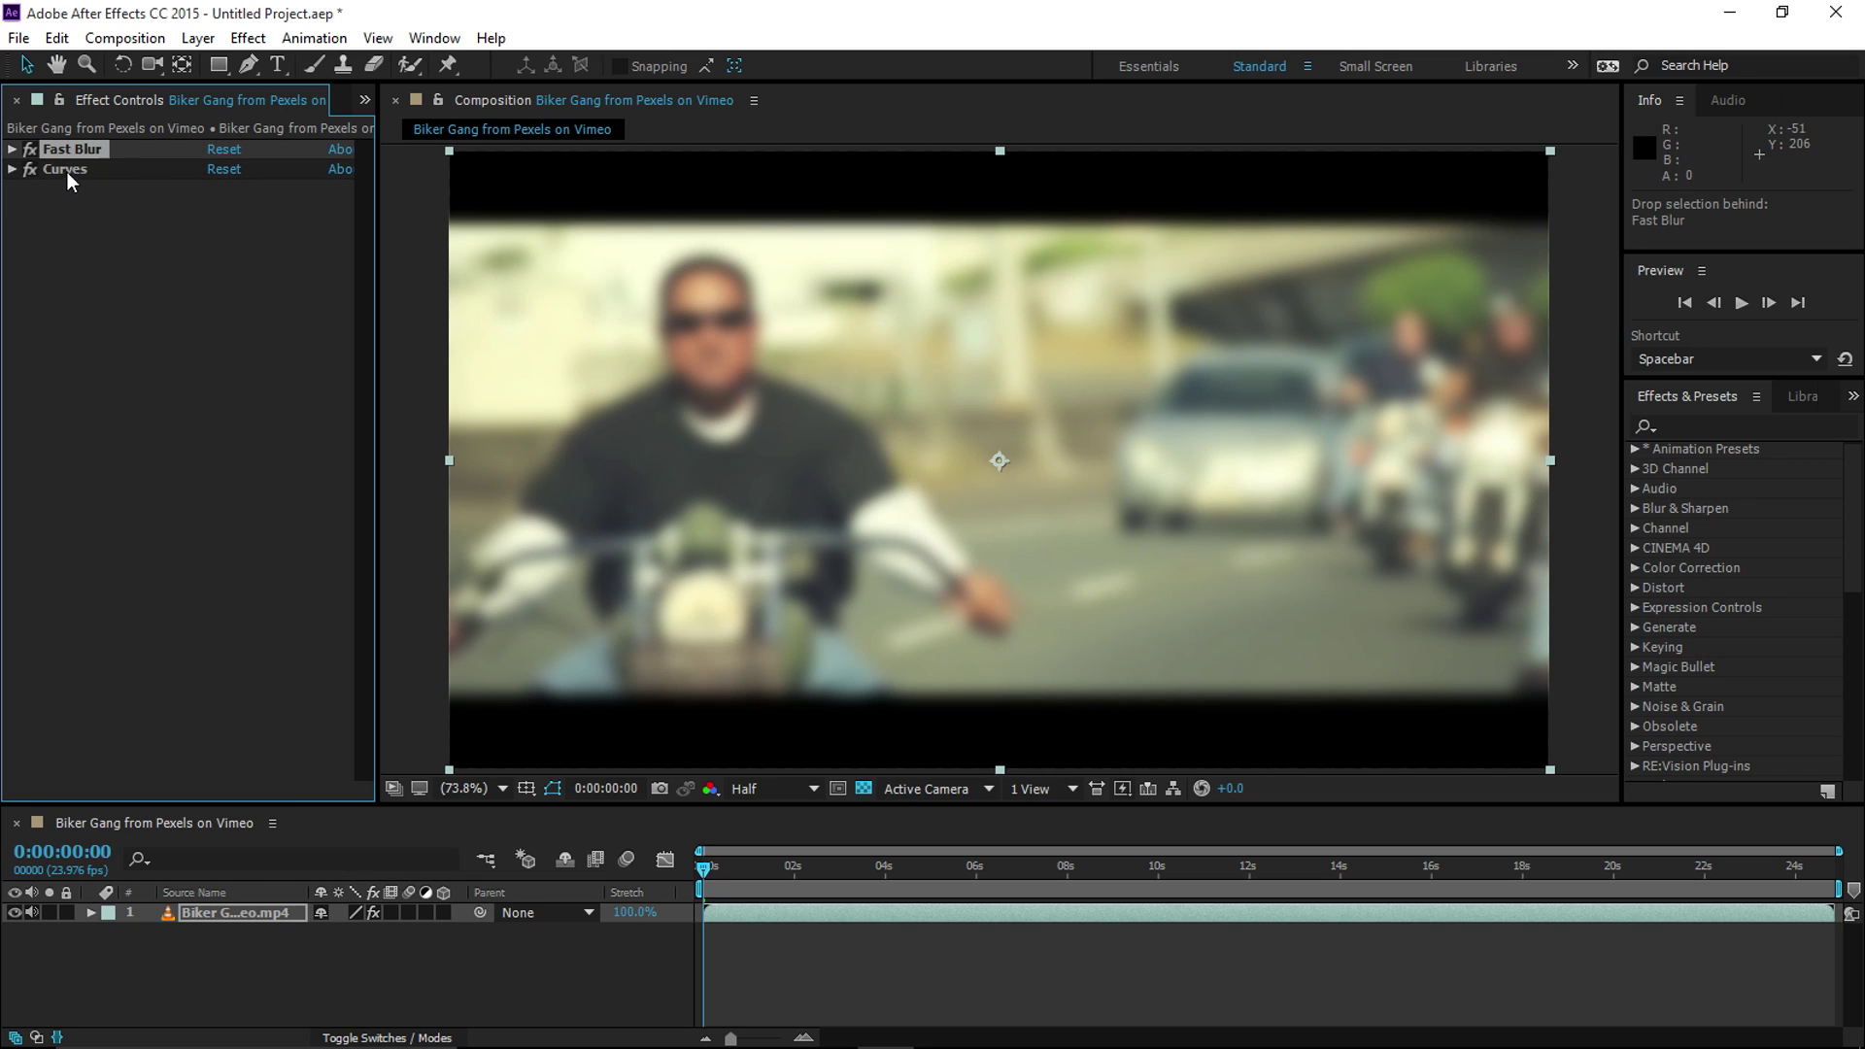
pyautogui.click(67, 172)
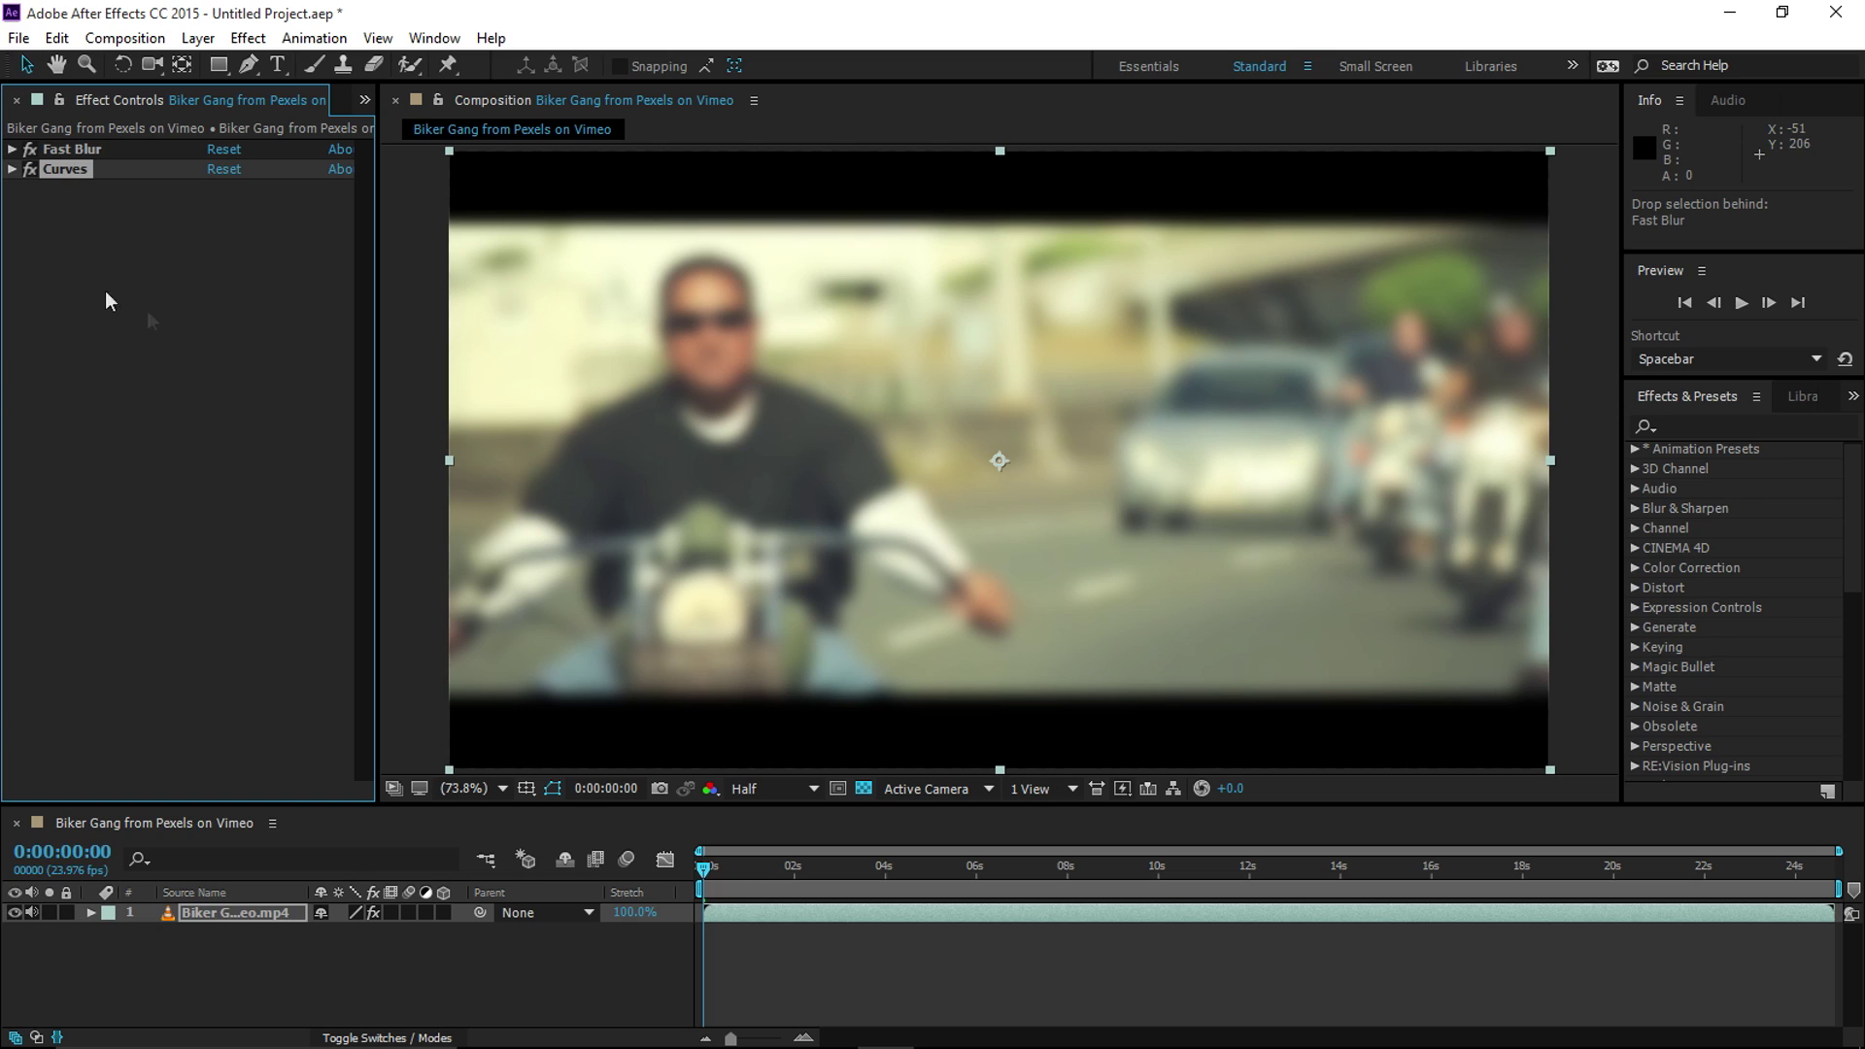
# Move Fast Blur below Curves in the clip's effect order and select it.
pyautogui.moveTo(68, 149); pyautogui.dragTo(68, 188)
pyautogui.click(68, 146)
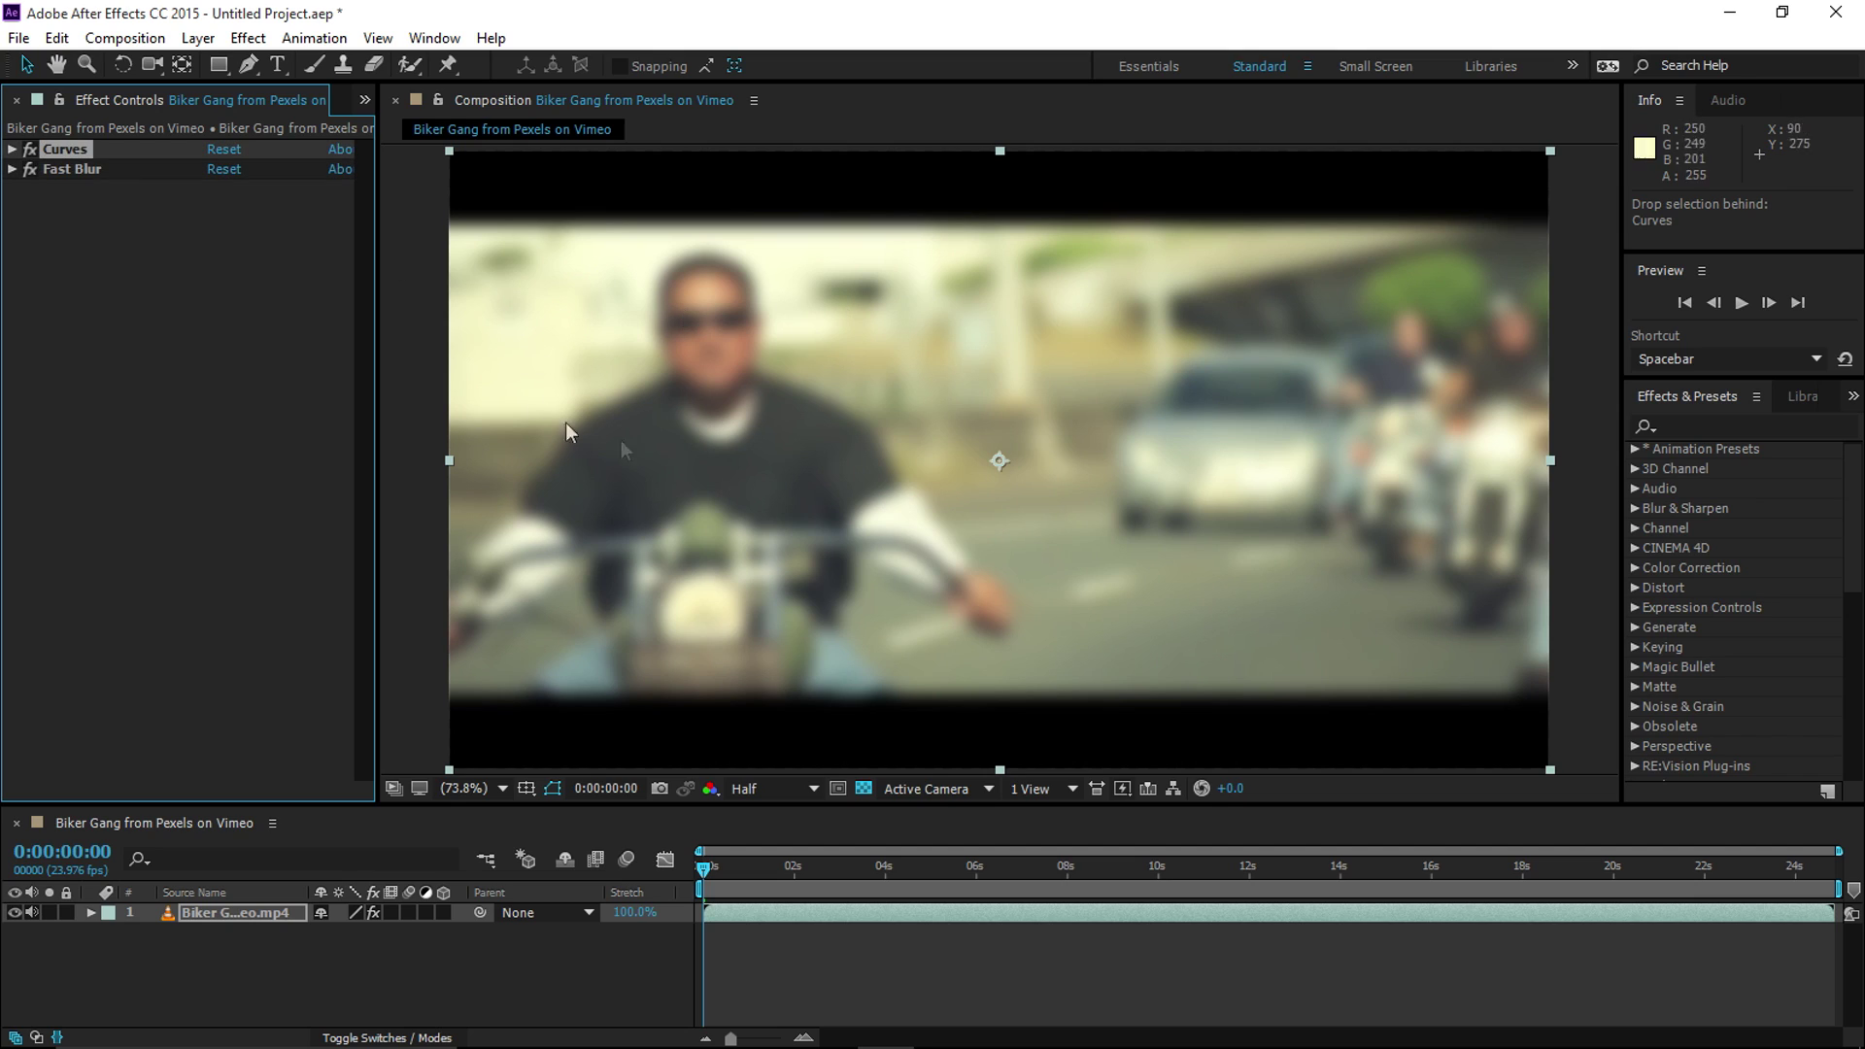
pyautogui.click(85, 172)
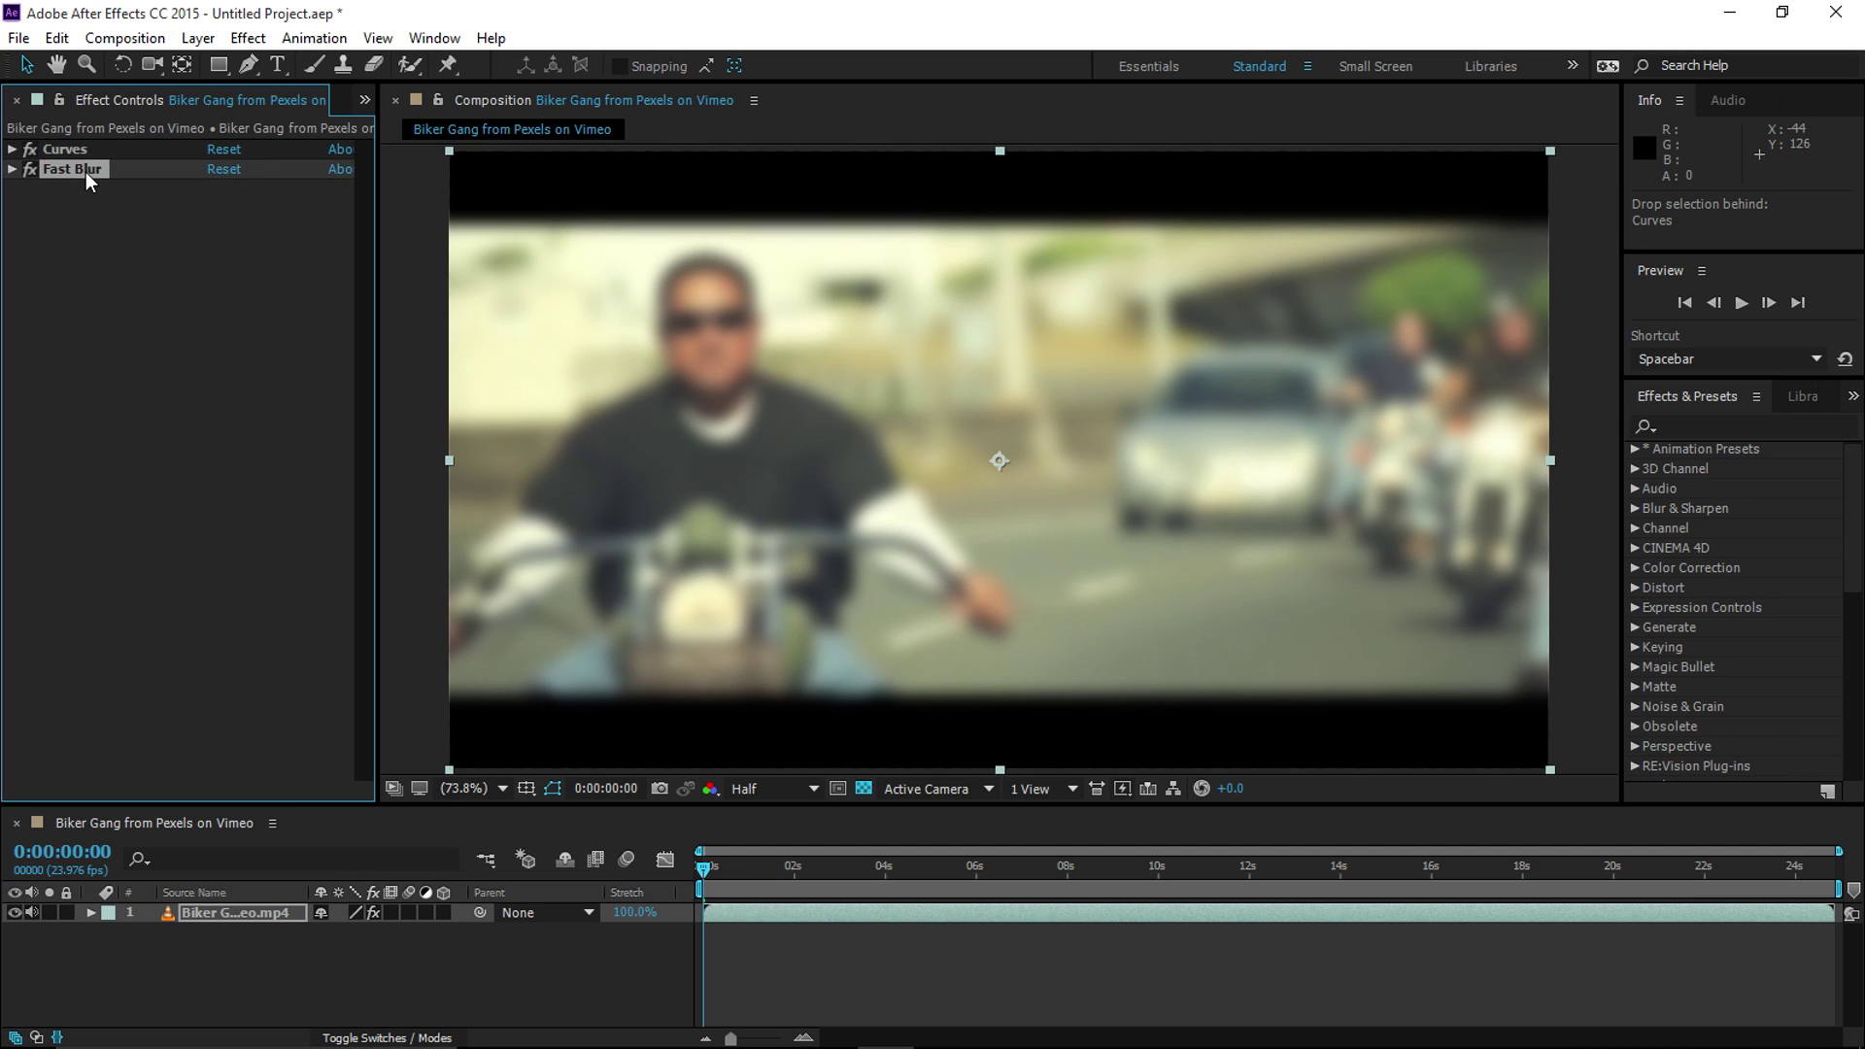
# Widen the effect controls area and switch twice between the project's contents and the clip's effect controls.
pyautogui.moveTo(377, 134); pyautogui.dragTo(422, 143)
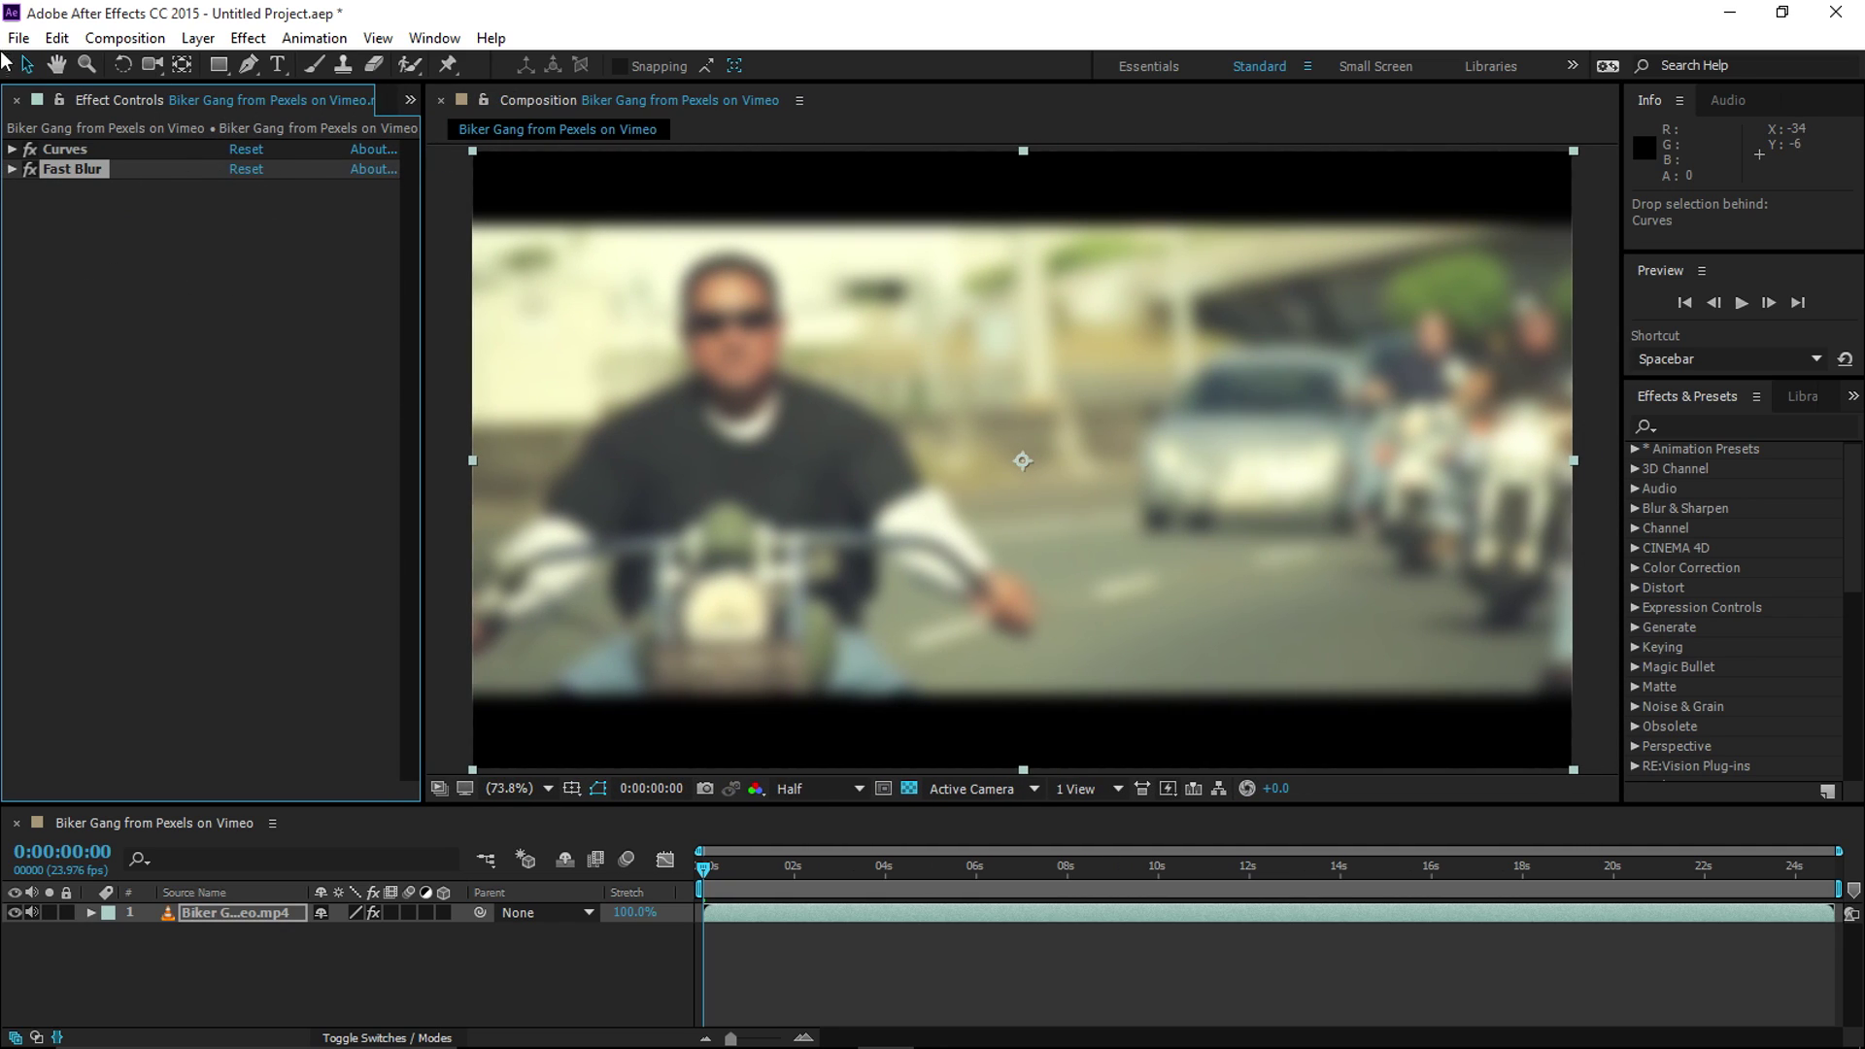
pyautogui.click(408, 100)
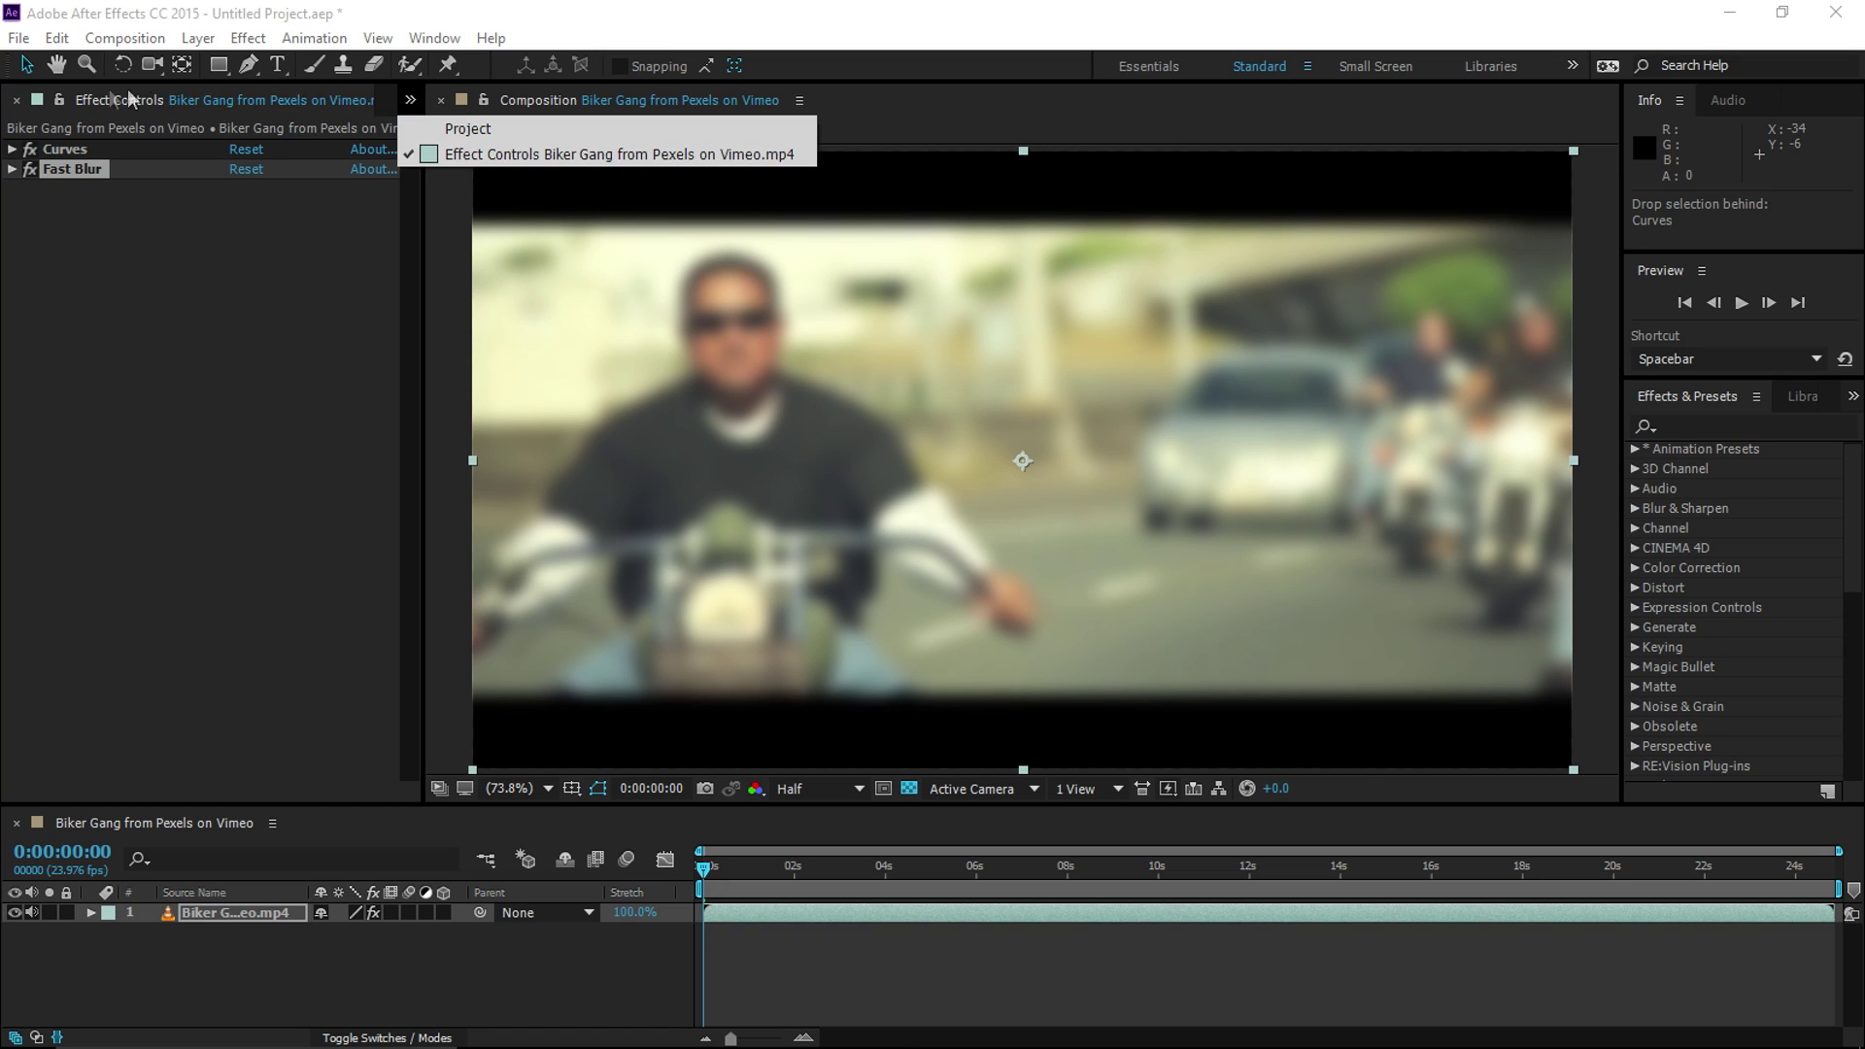
pyautogui.click(484, 132)
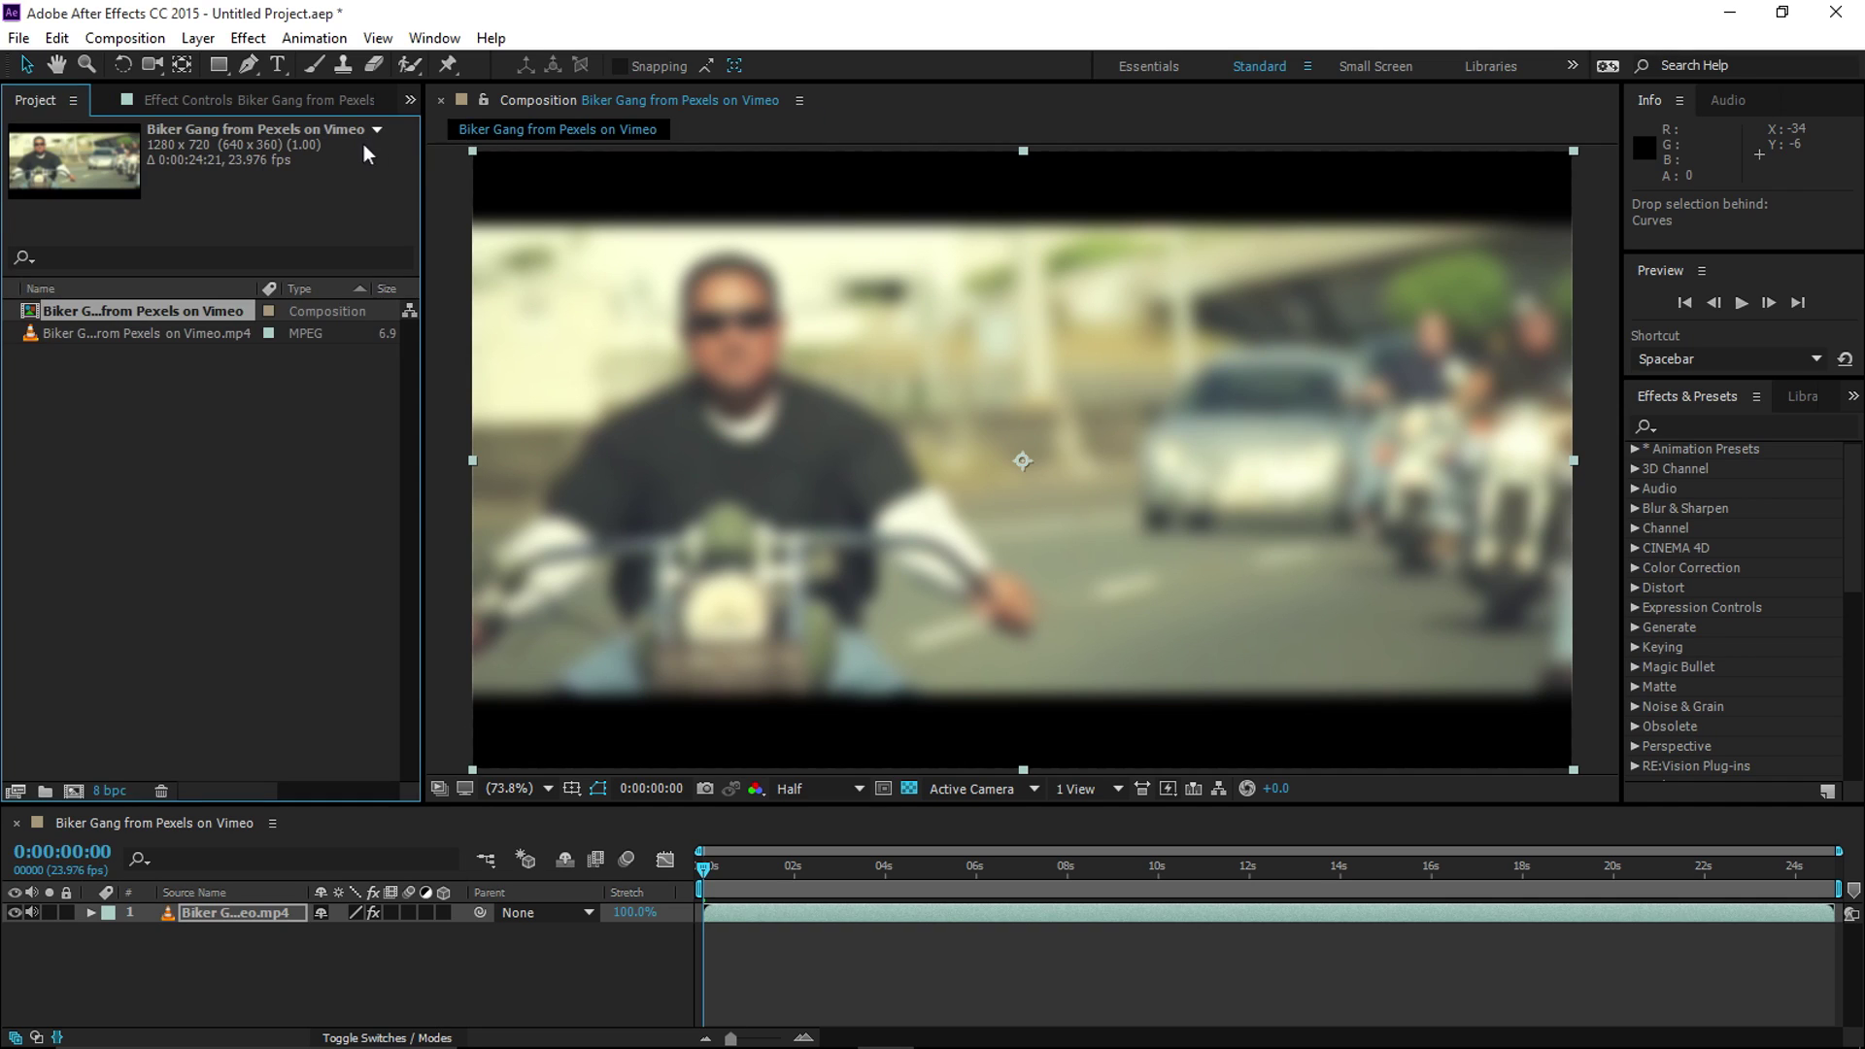
pyautogui.click(213, 97)
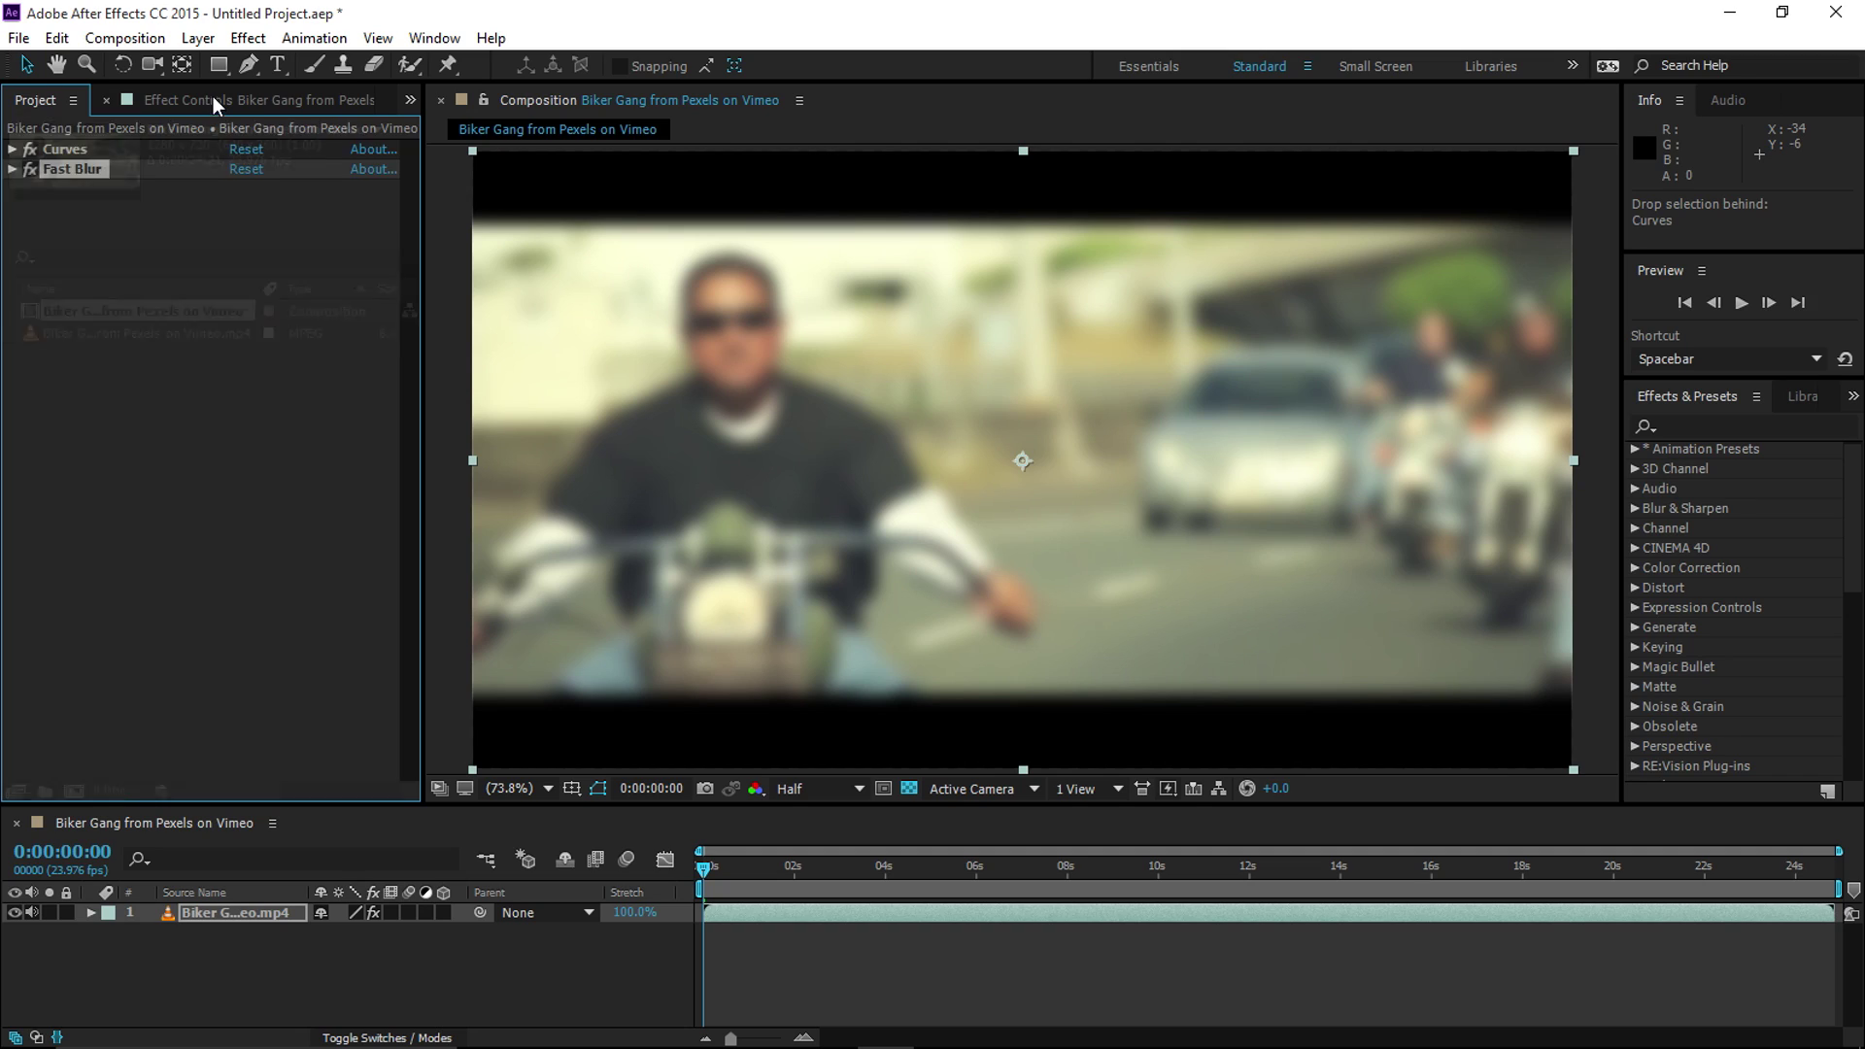
pyautogui.click(407, 101)
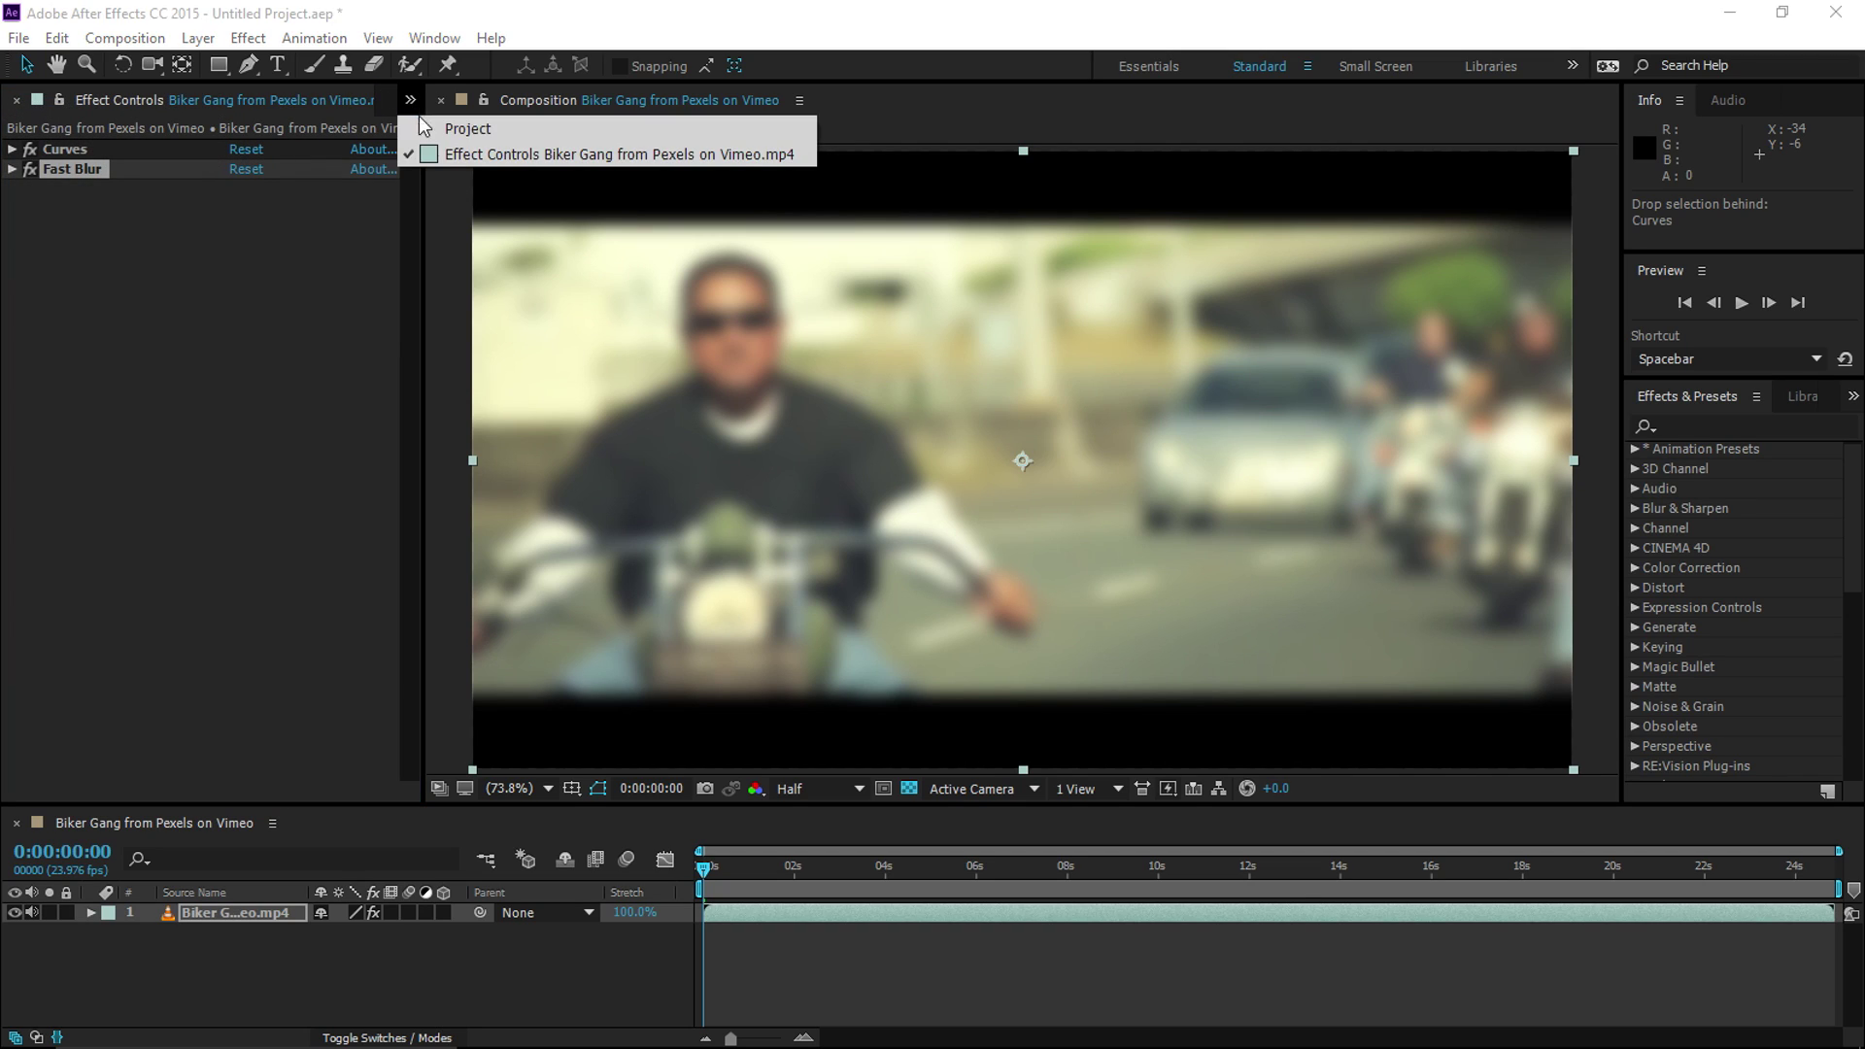
pyautogui.click(477, 131)
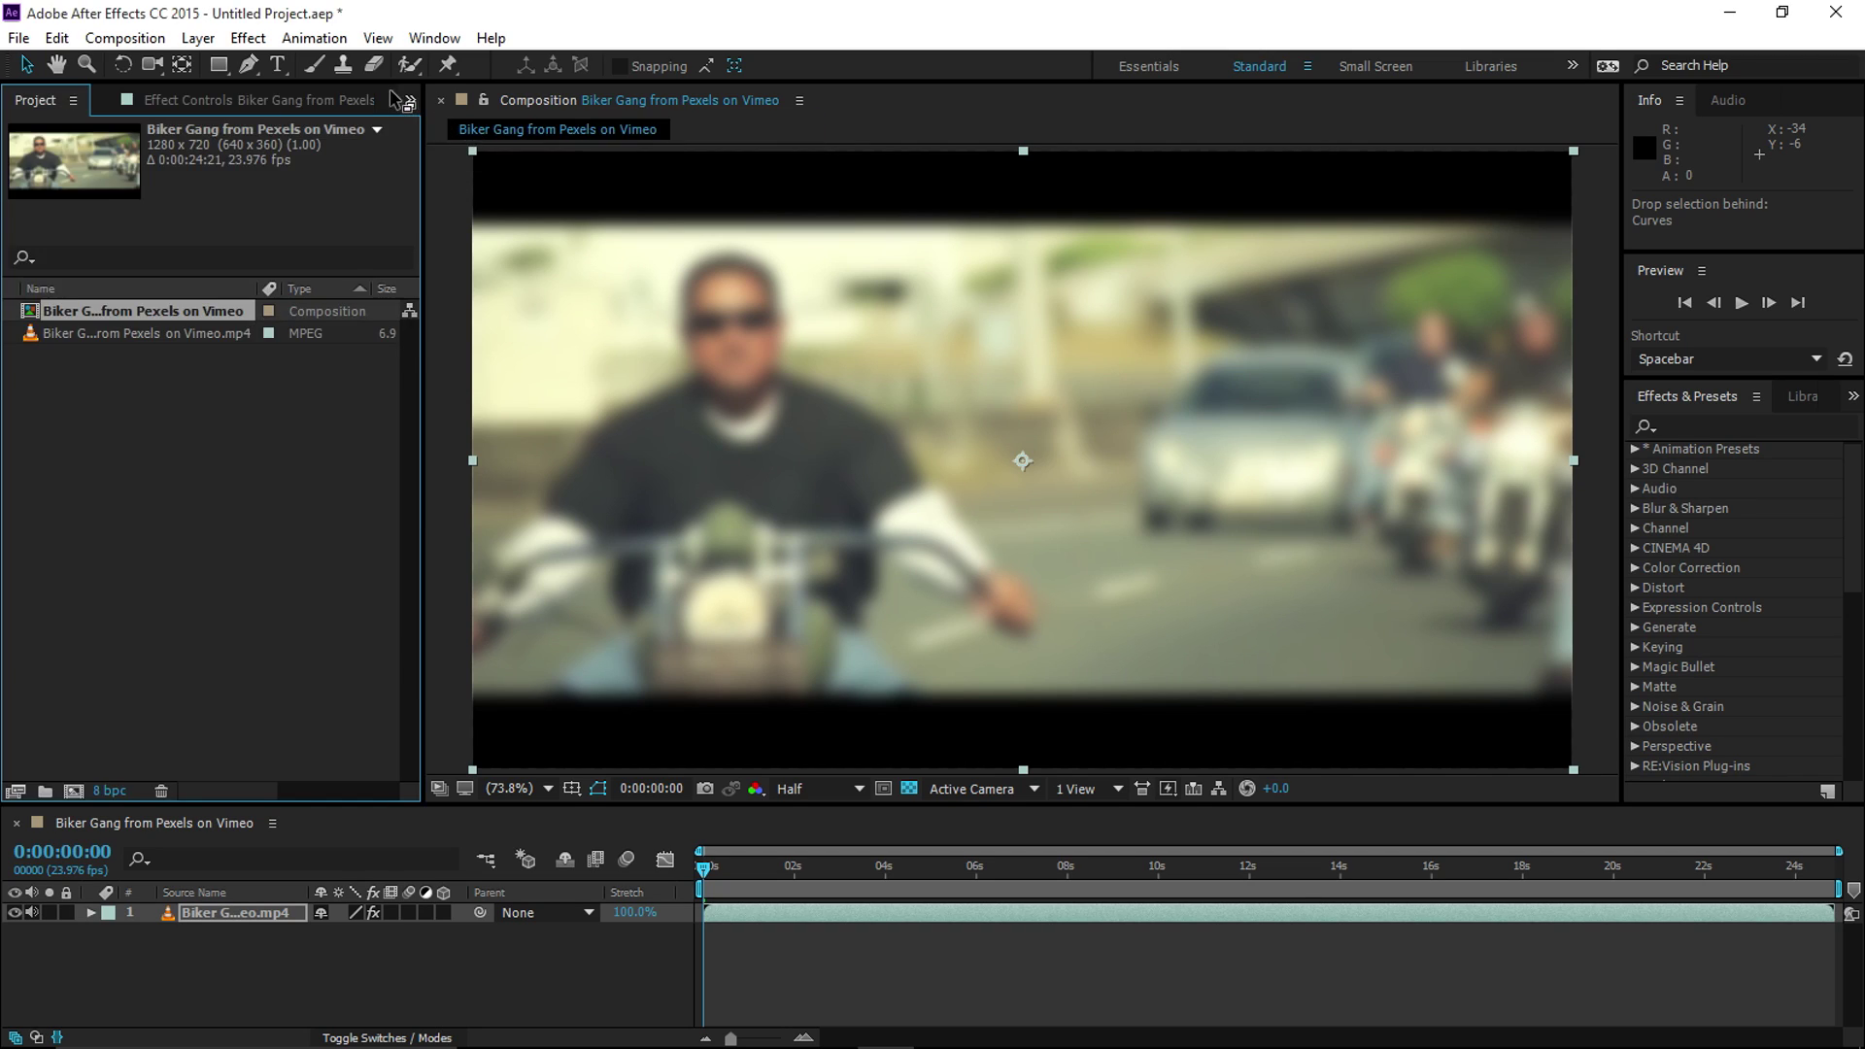
pyautogui.click(258, 111)
pyautogui.moveTo(181, 97); pyautogui.dragTo(181, 98)
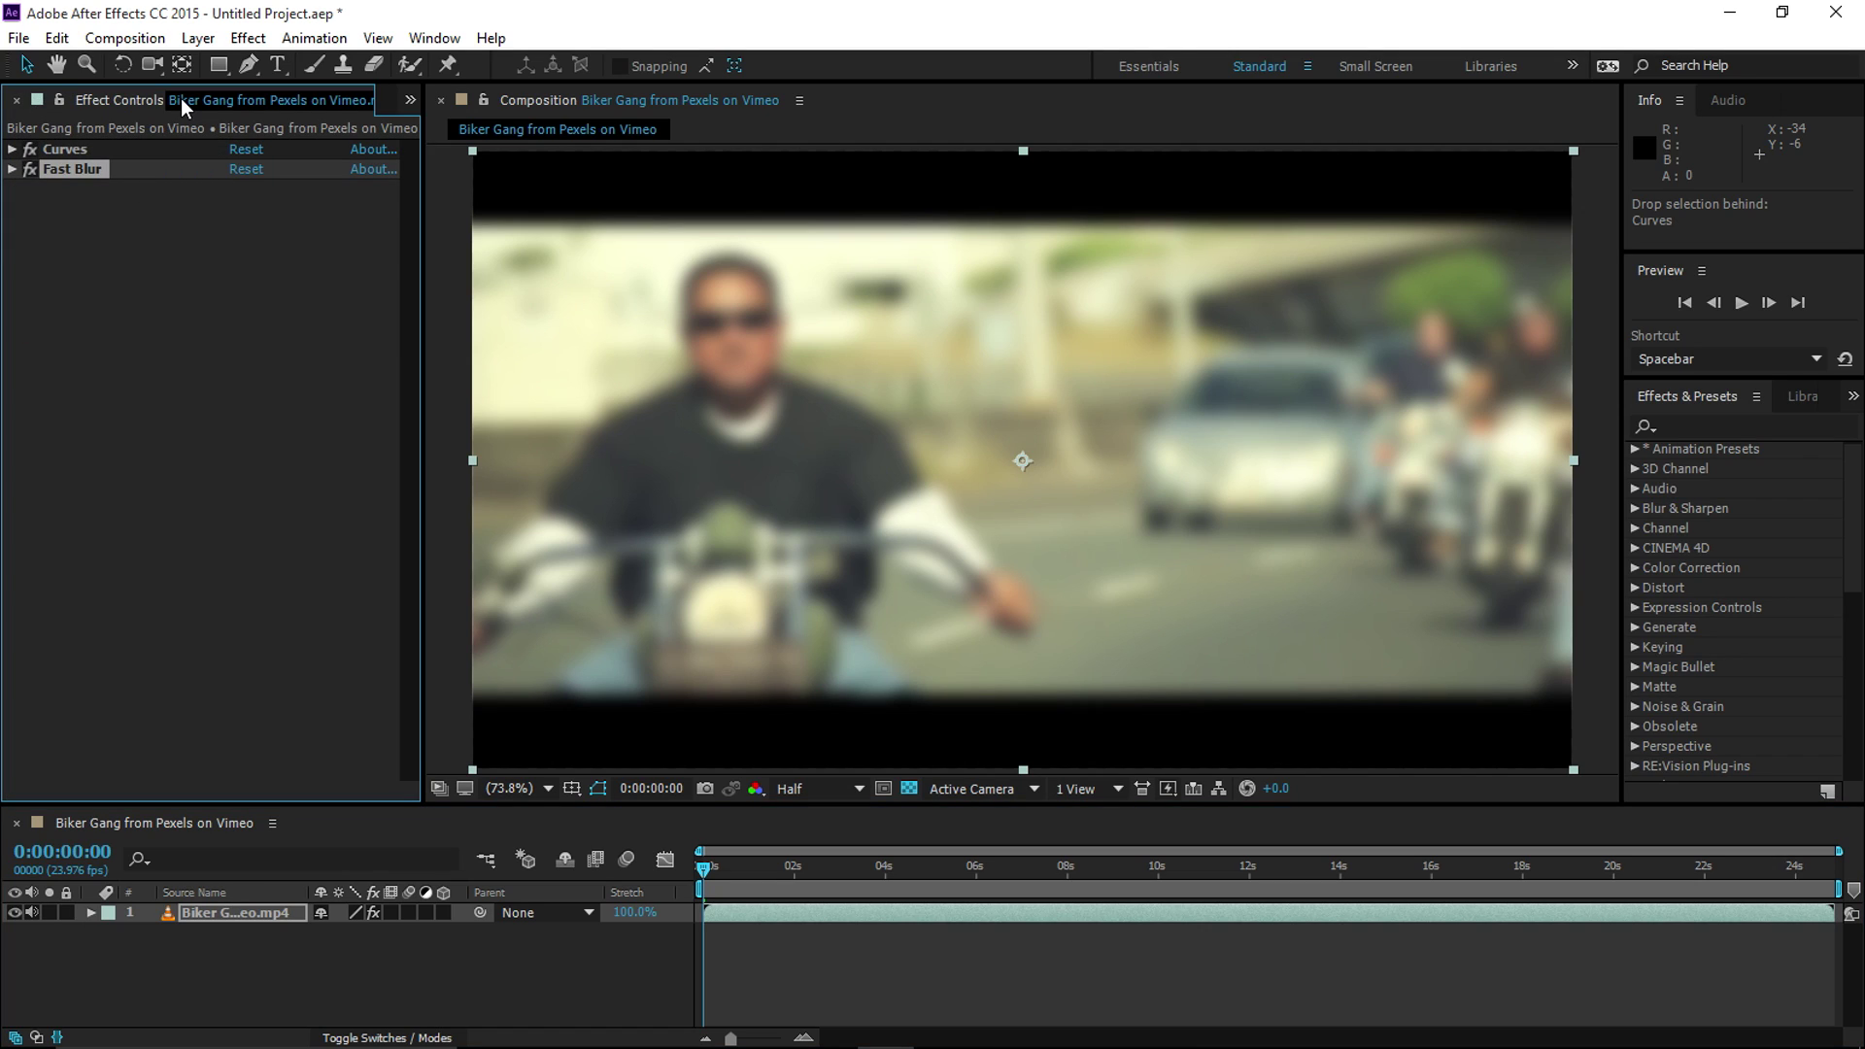
# Compare which effect commands are available with the effects search active, with the clip's layer selected, and with nothing selected.
pyautogui.click(1685, 427)
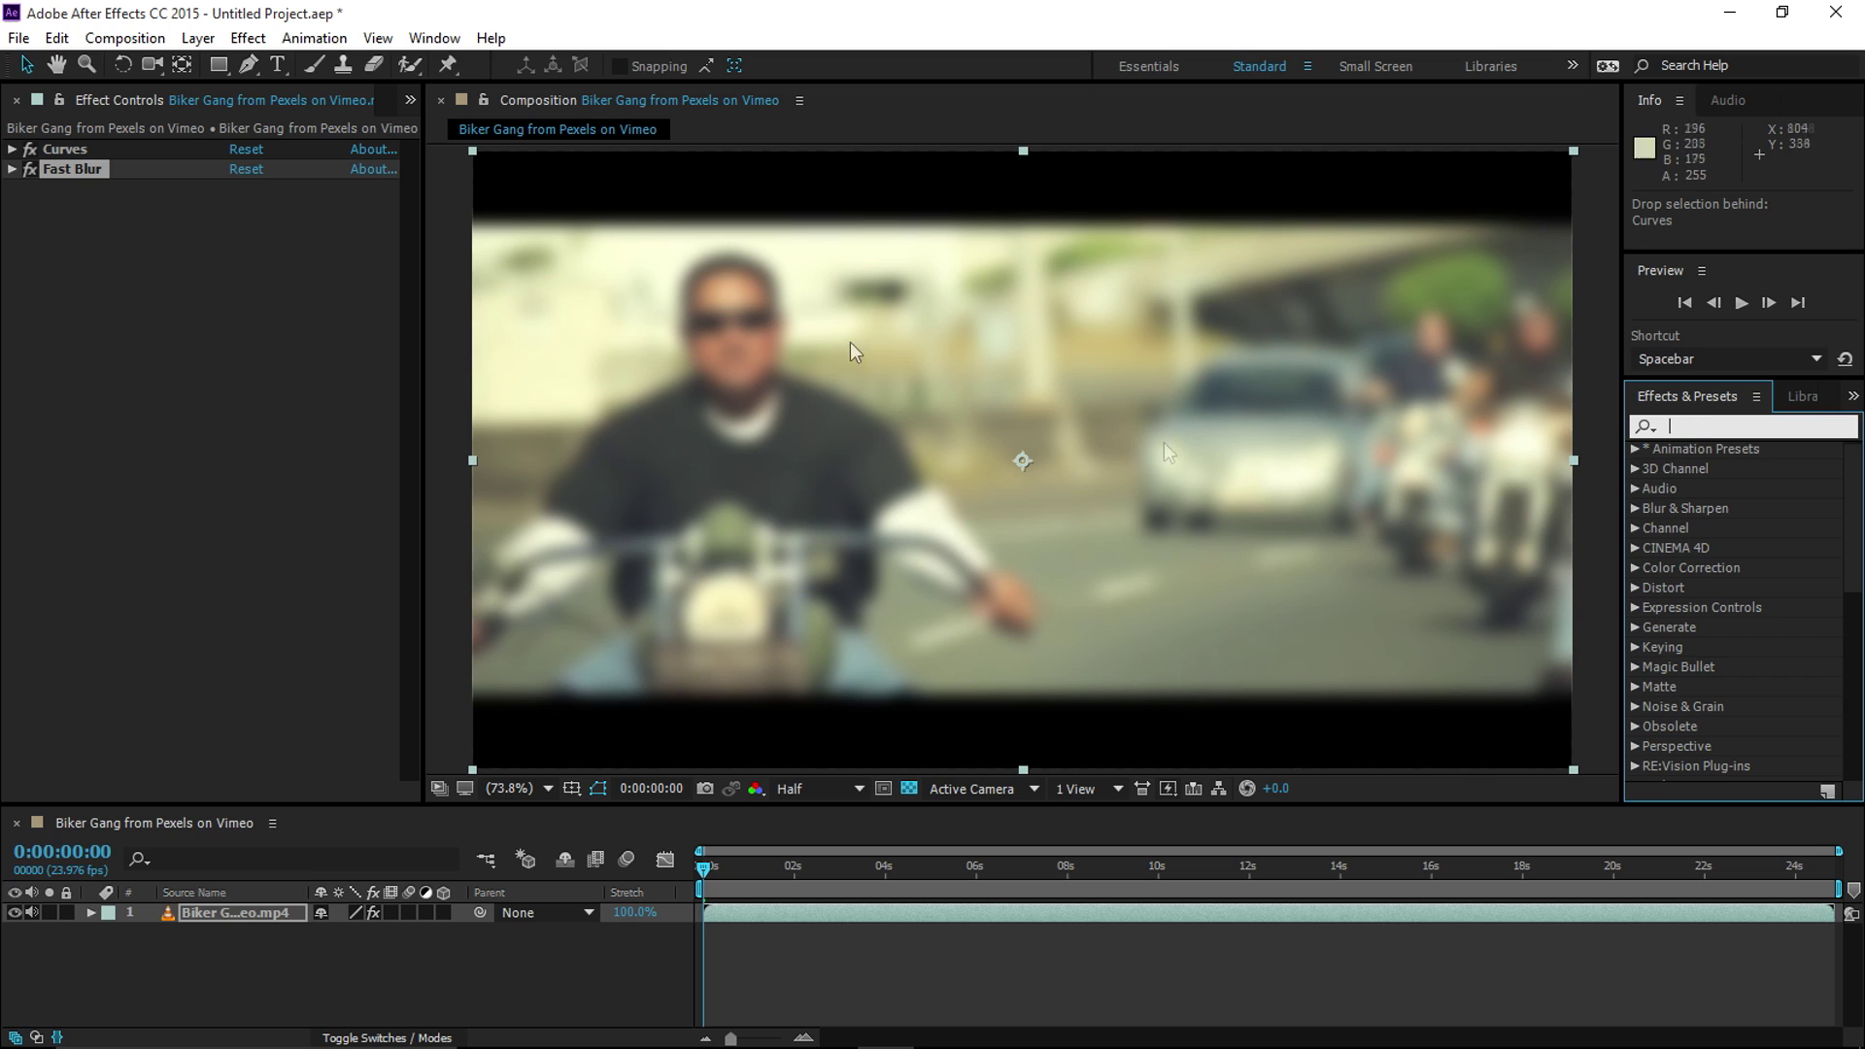
pyautogui.click(248, 38)
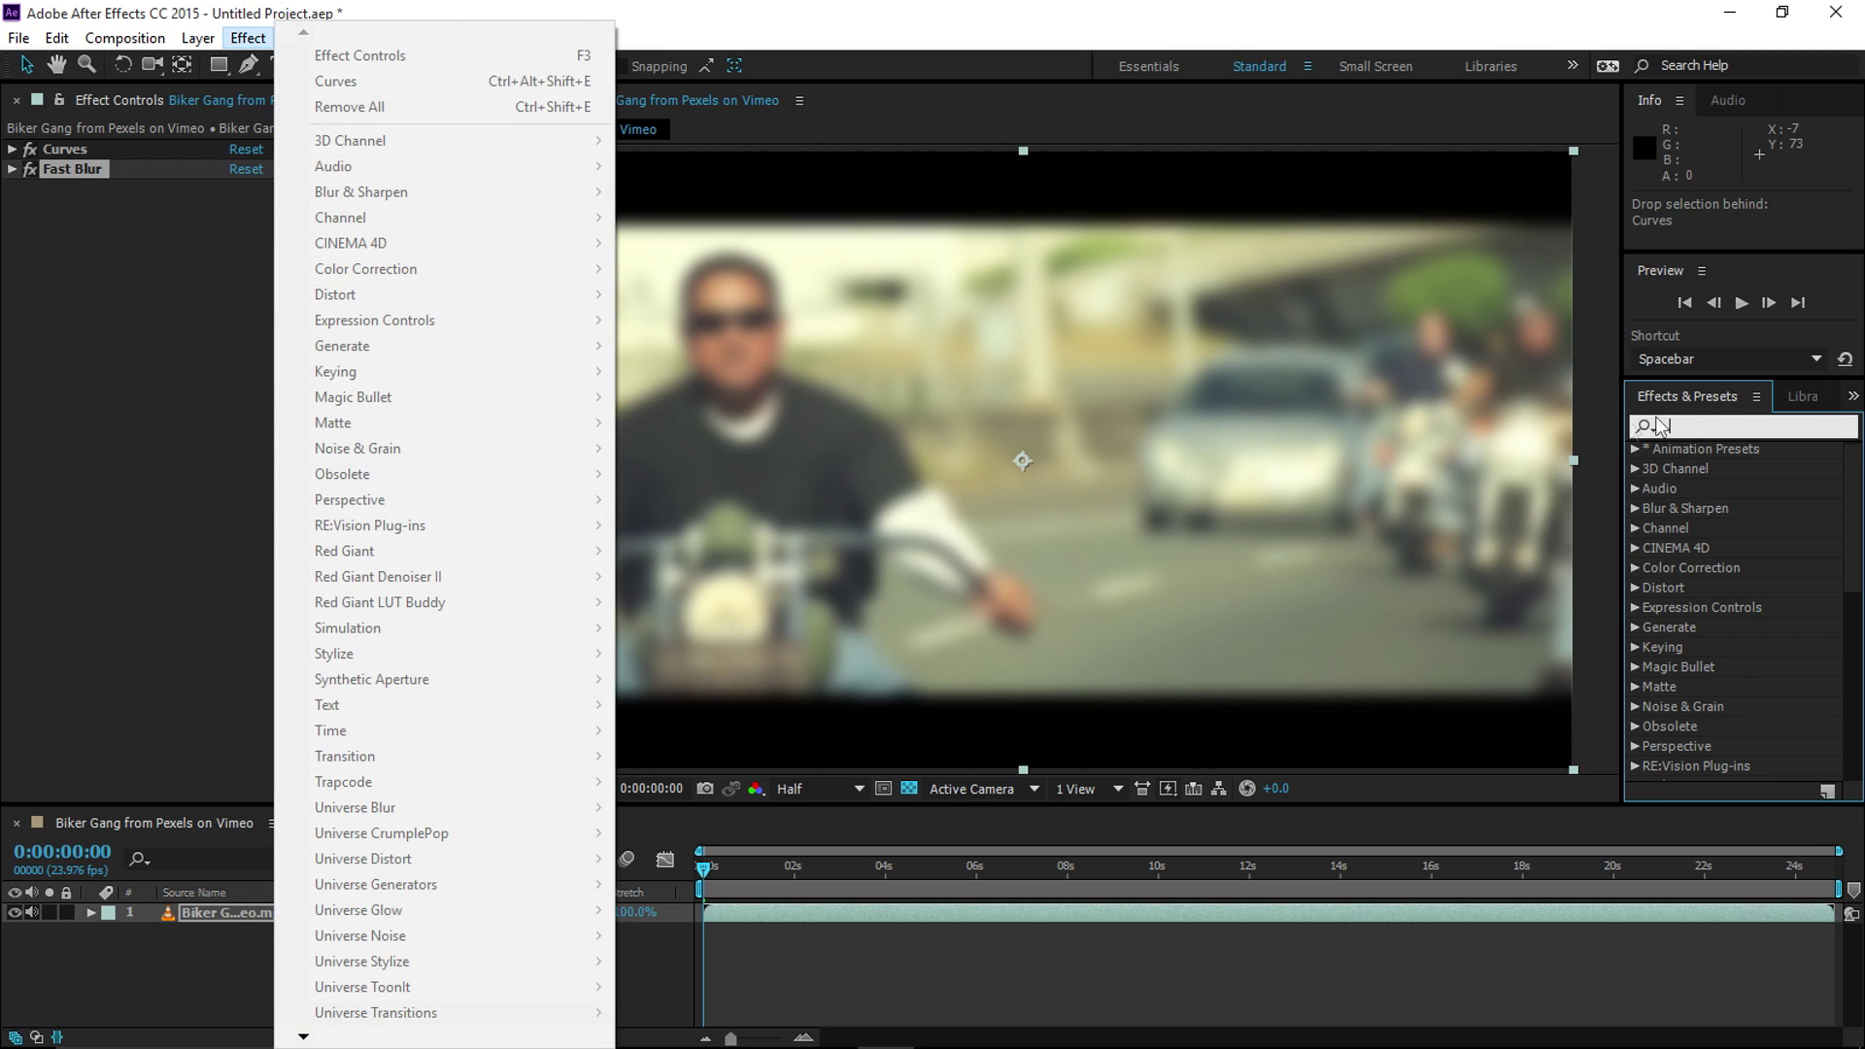
pyautogui.click(1723, 429)
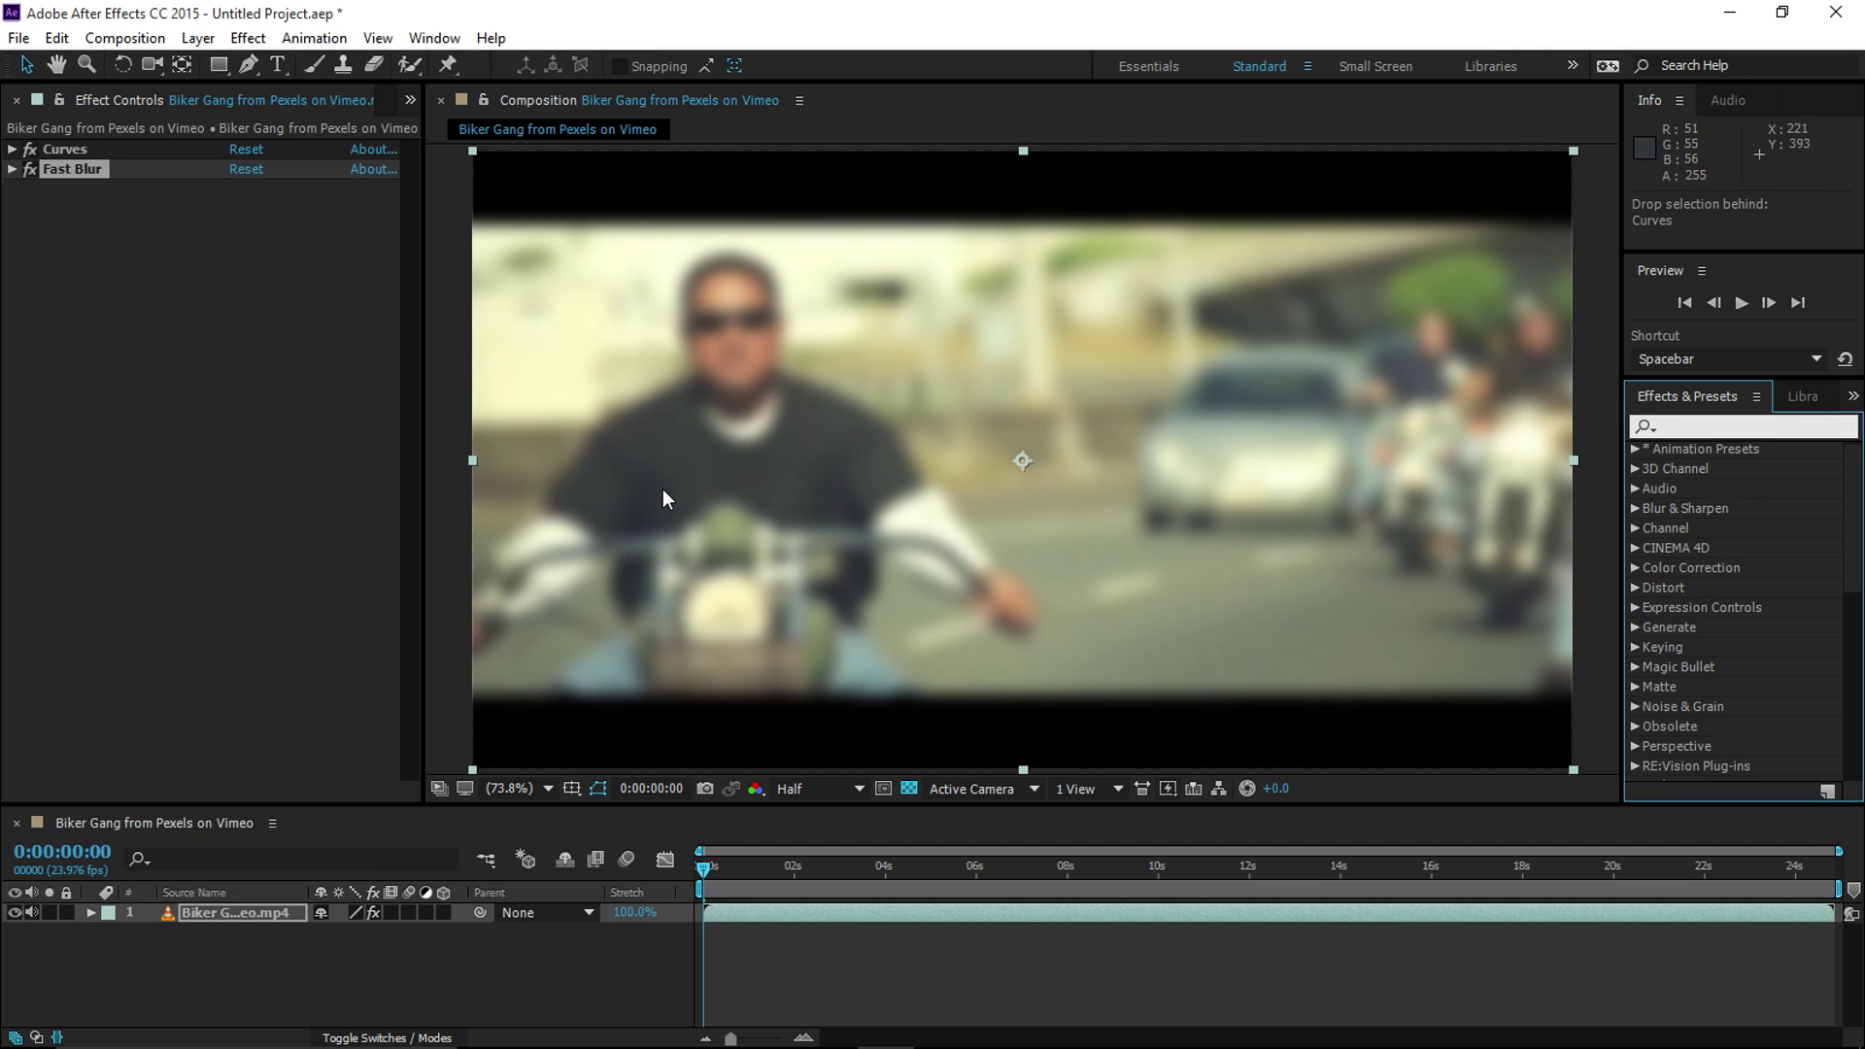
pyautogui.click(224, 911)
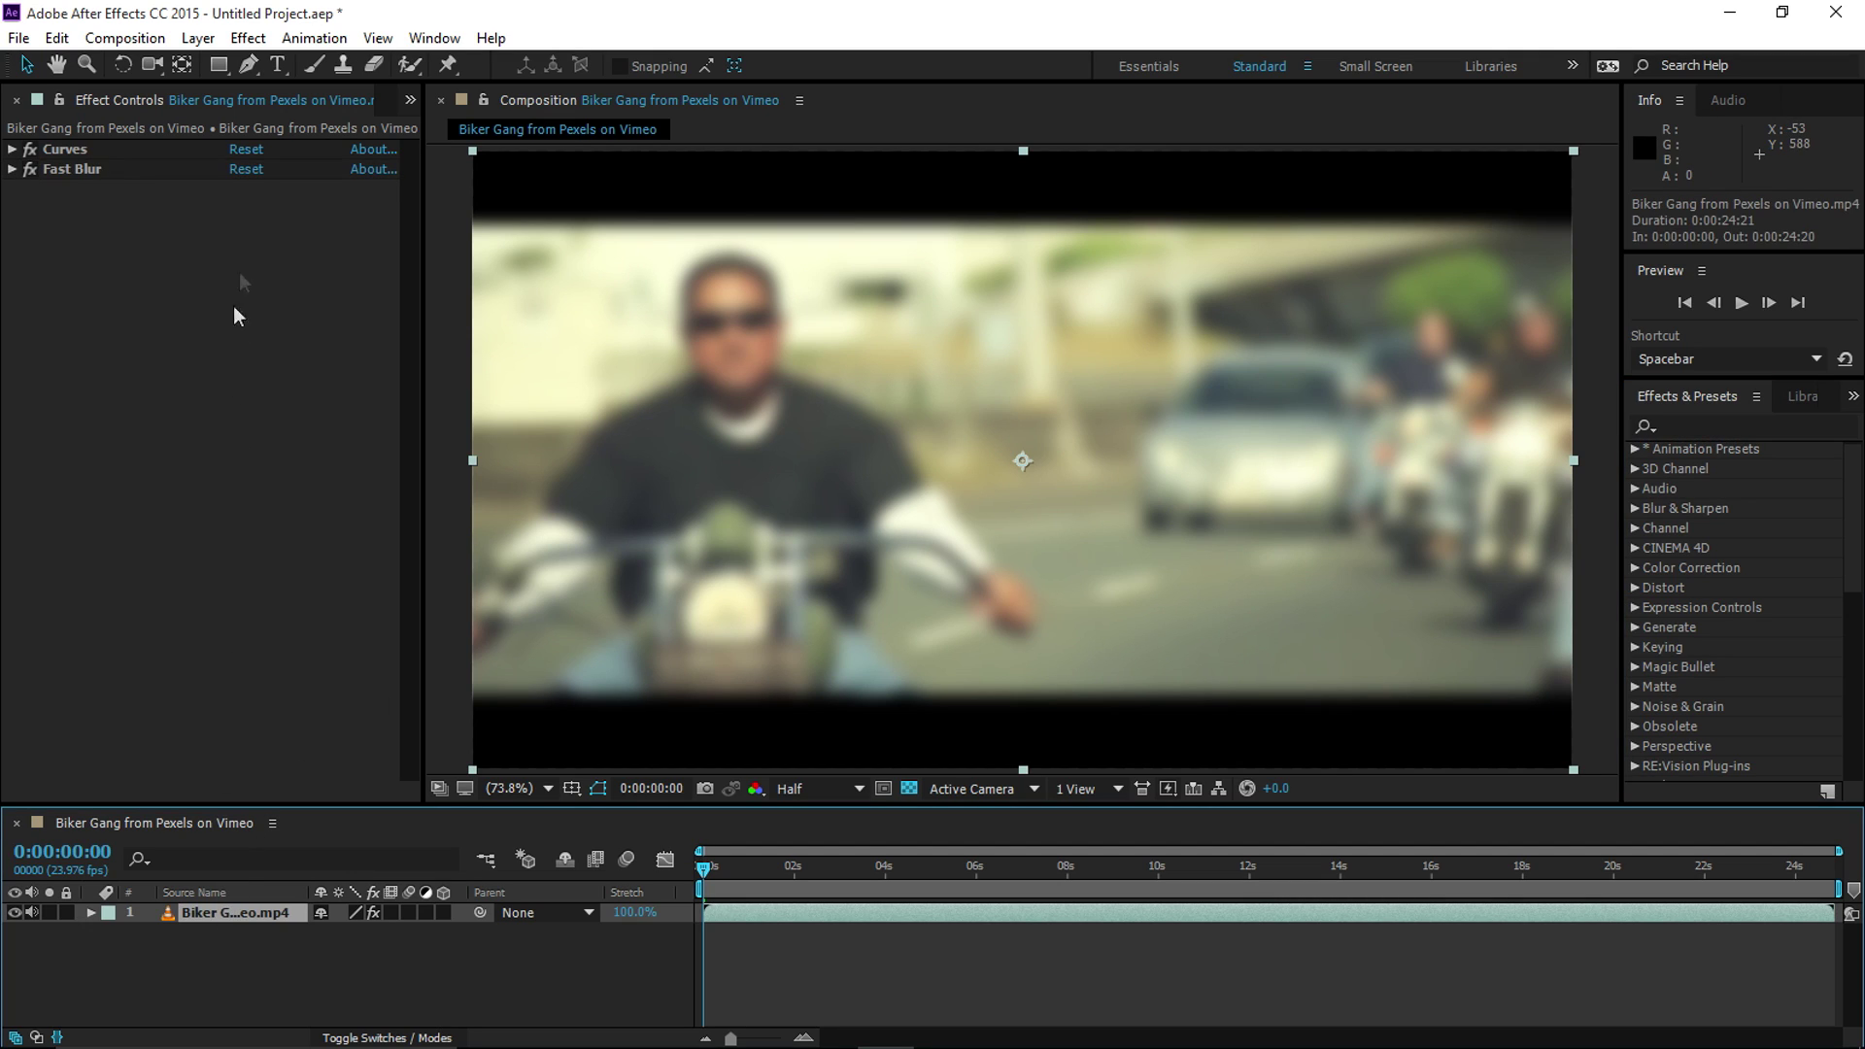
pyautogui.click(248, 38)
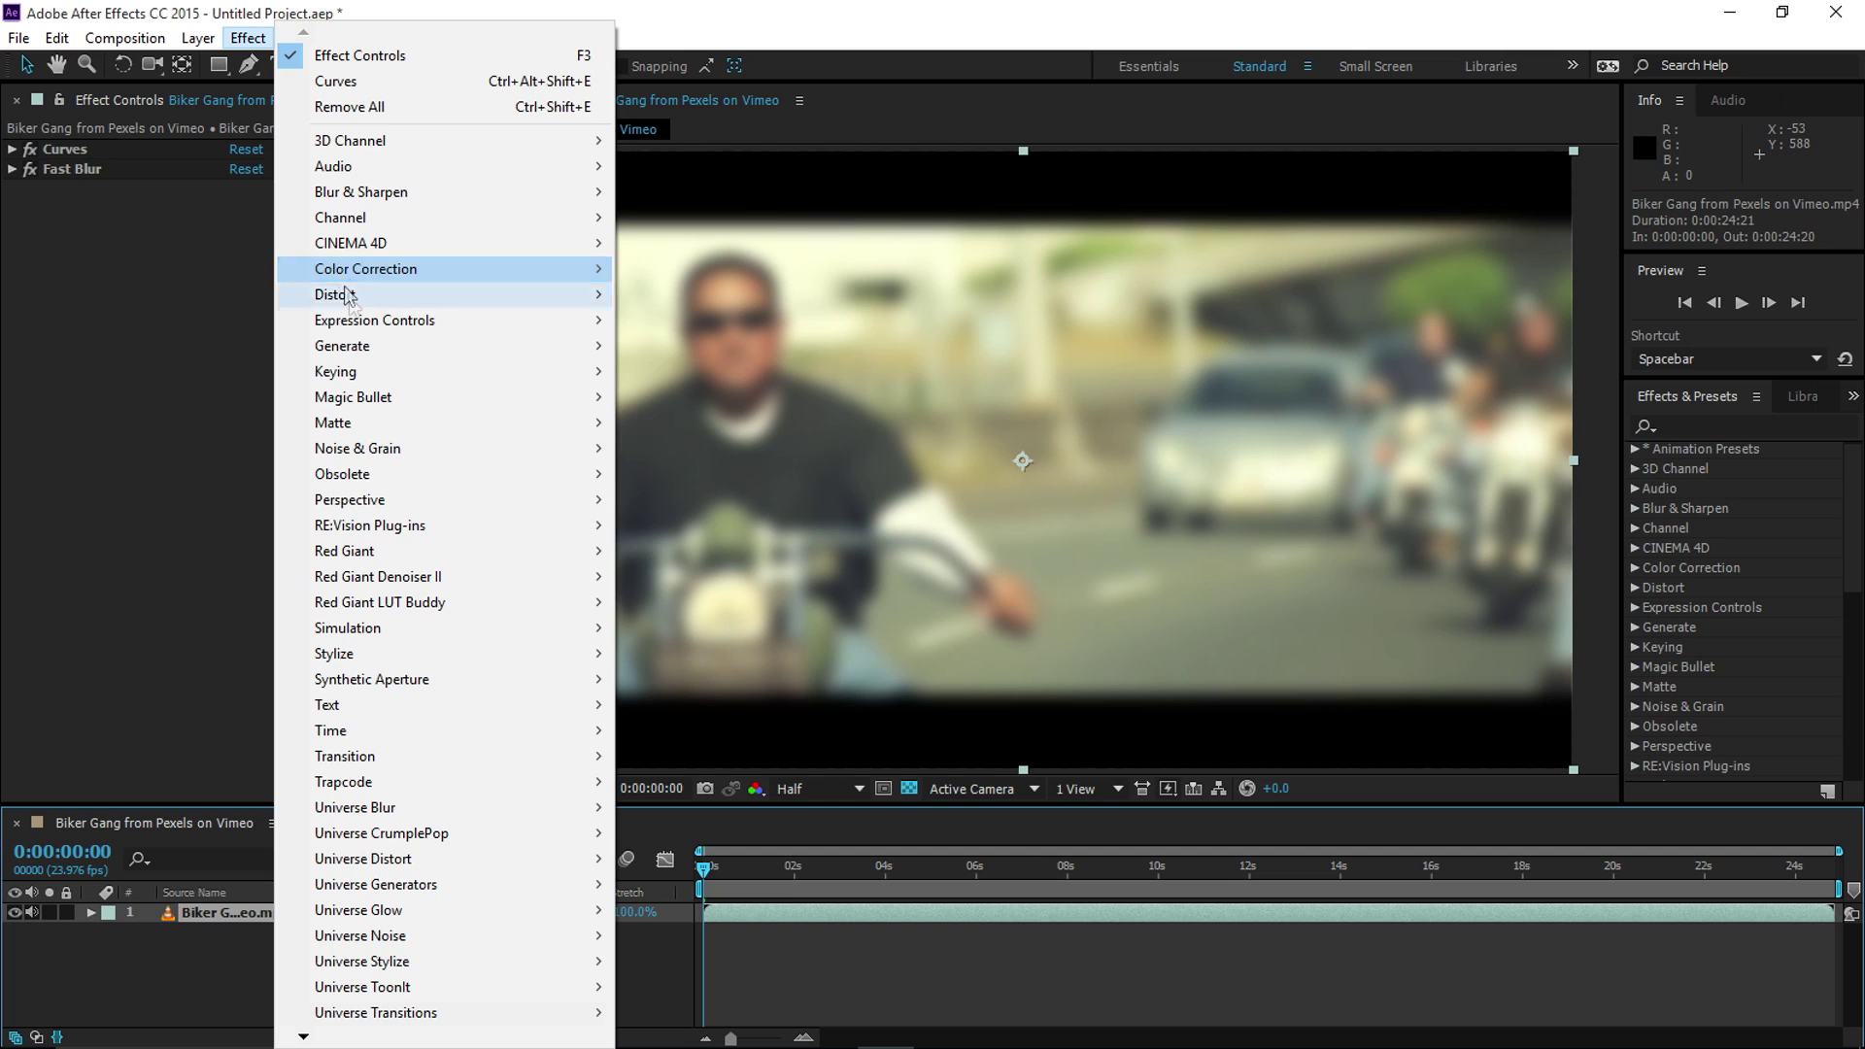
pyautogui.click(184, 964)
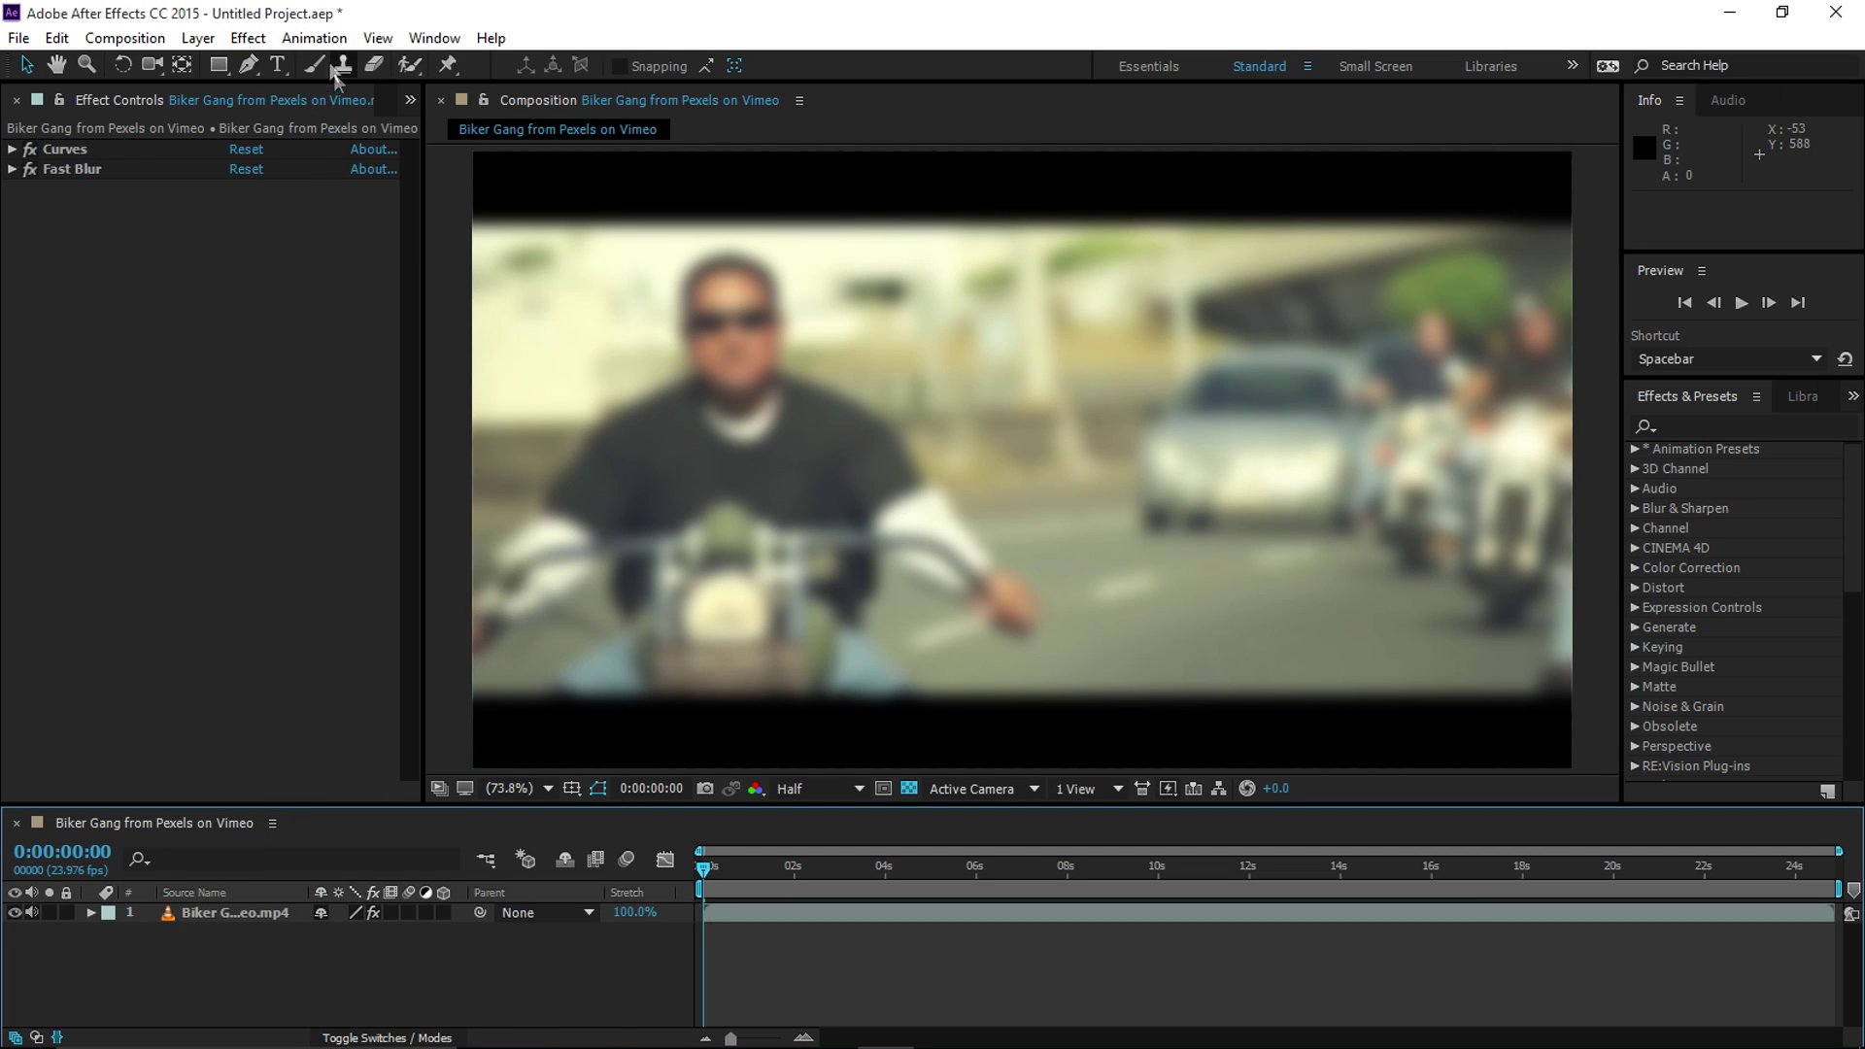
pyautogui.click(247, 38)
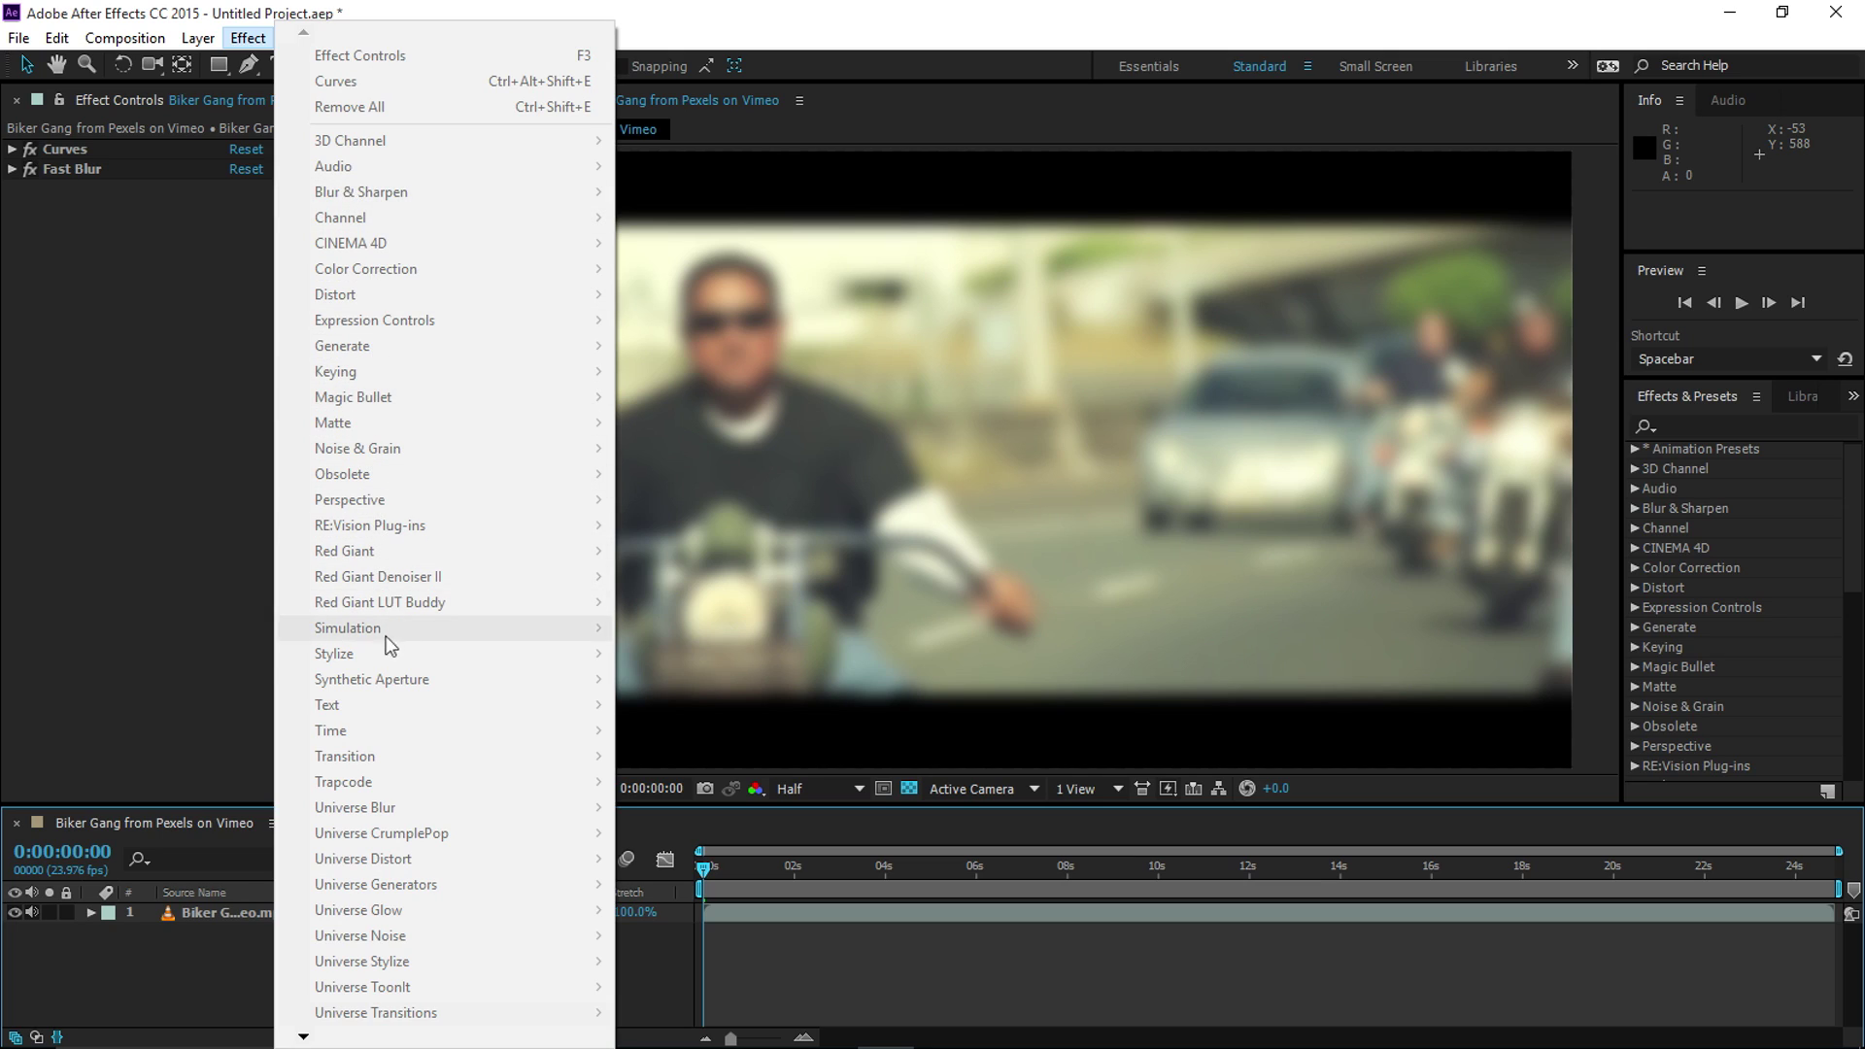
pyautogui.click(204, 938)
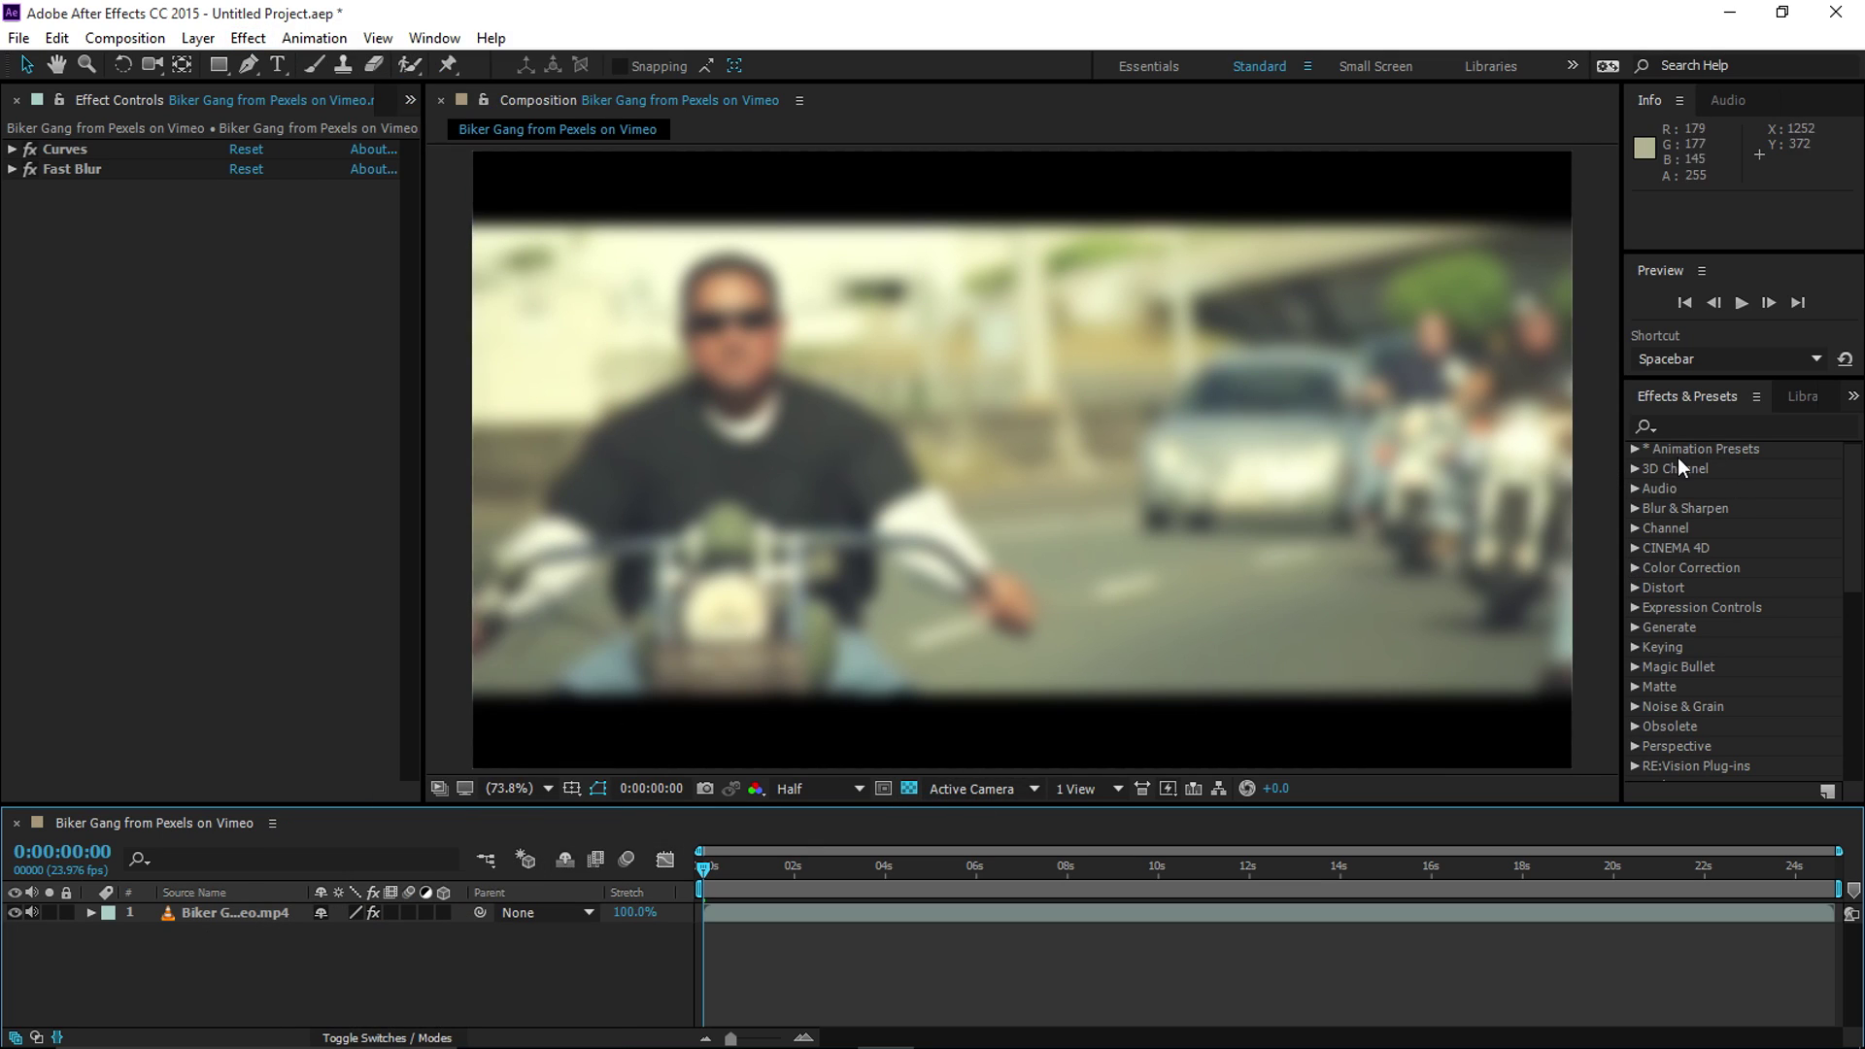
# Check whether Effects & Presets is enabled among the program's available windows, and return to its effects list.
pyautogui.click(1700, 420)
pyautogui.moveTo(1699, 379)
pyautogui.mouseDown()
pyautogui.moveTo(1698, 356)
pyautogui.moveTo(1703, 378)
pyautogui.mouseUp()
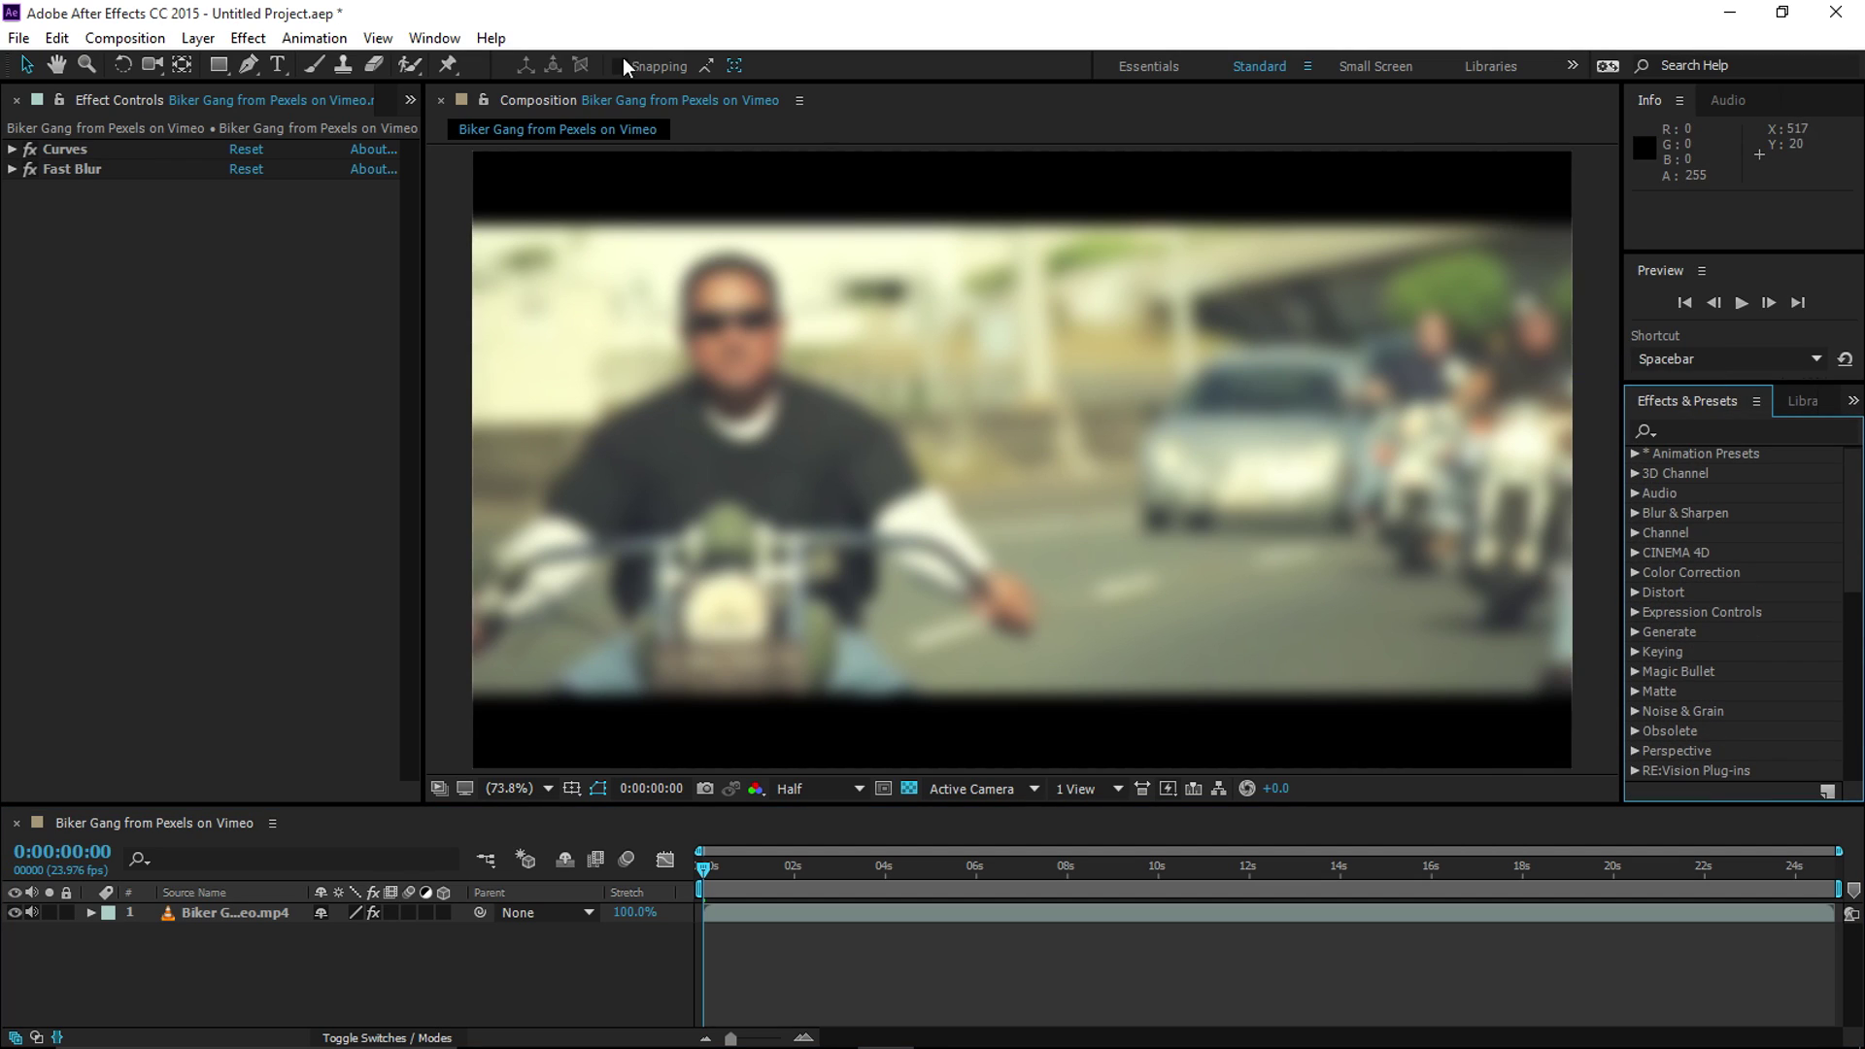
pyautogui.click(436, 38)
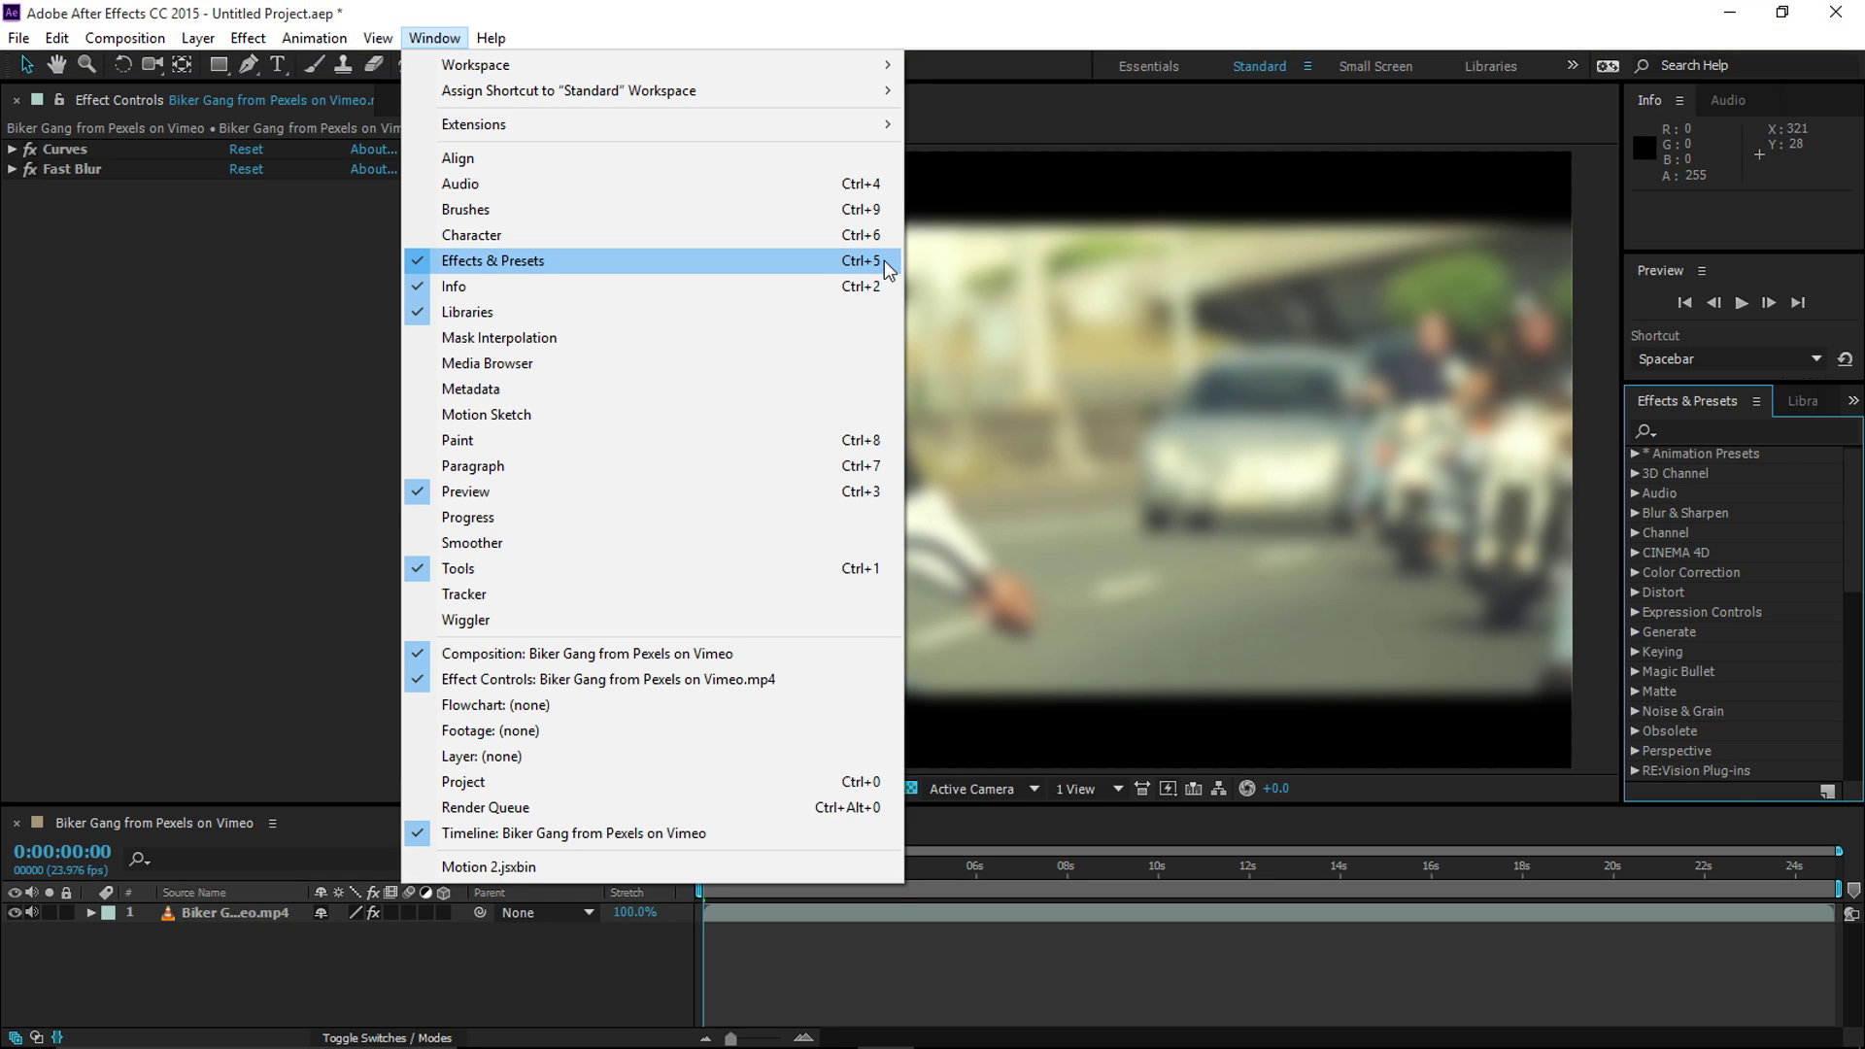
pyautogui.click(1710, 400)
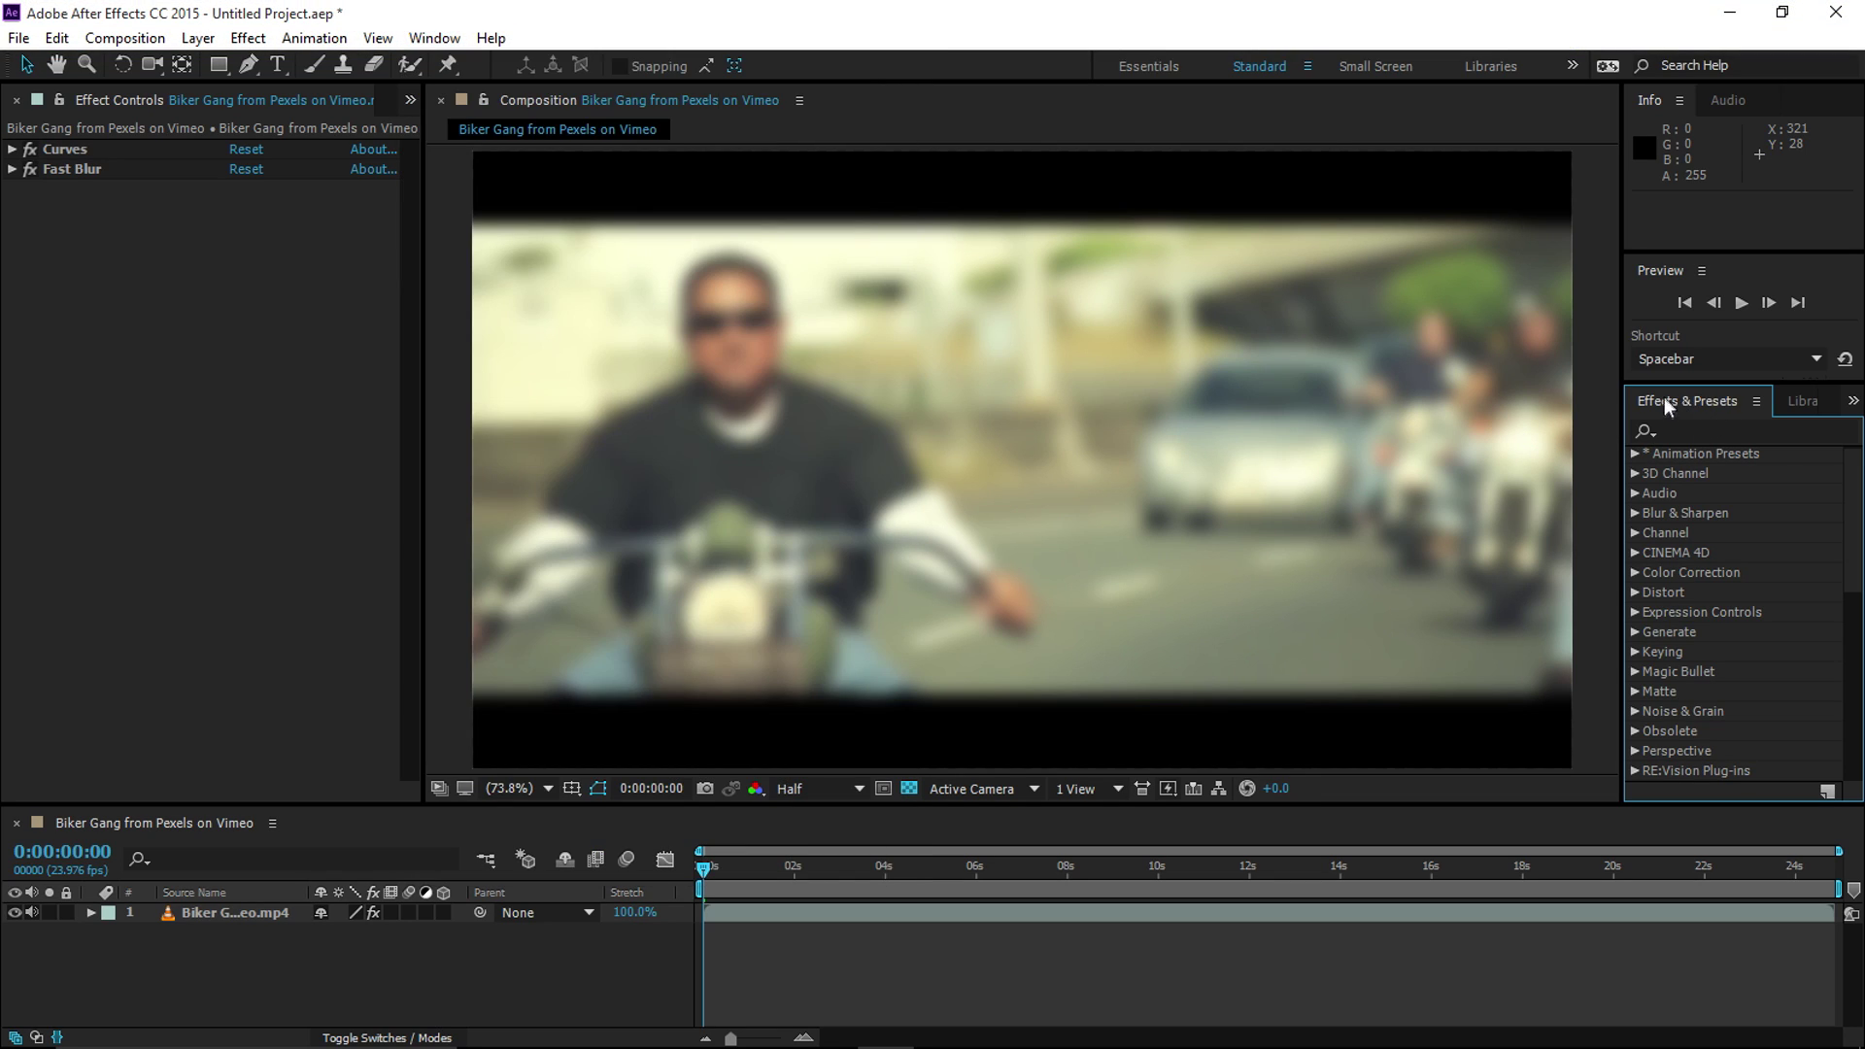
# Search the effects for "glow" and apply the Stylize Glow effect to the clip's layer in the timeline.
pyautogui.click(1705, 429)
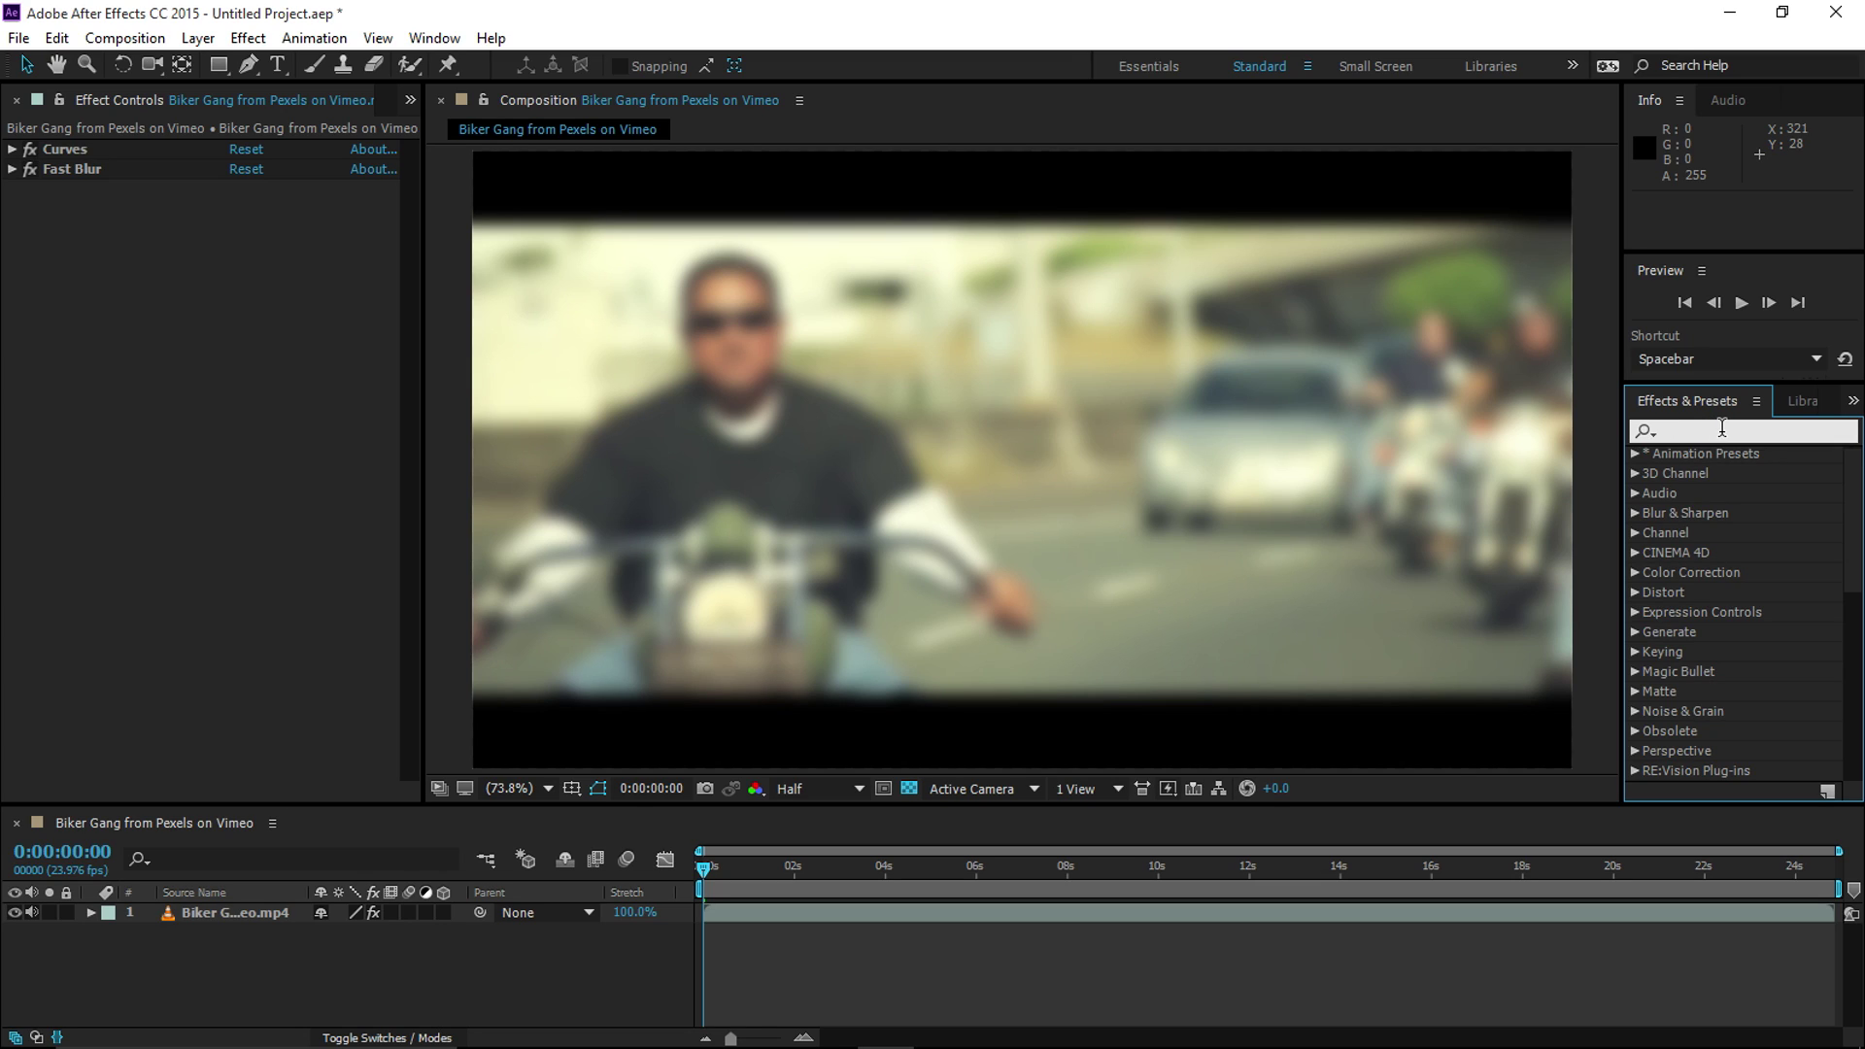
pyautogui.write('glow')
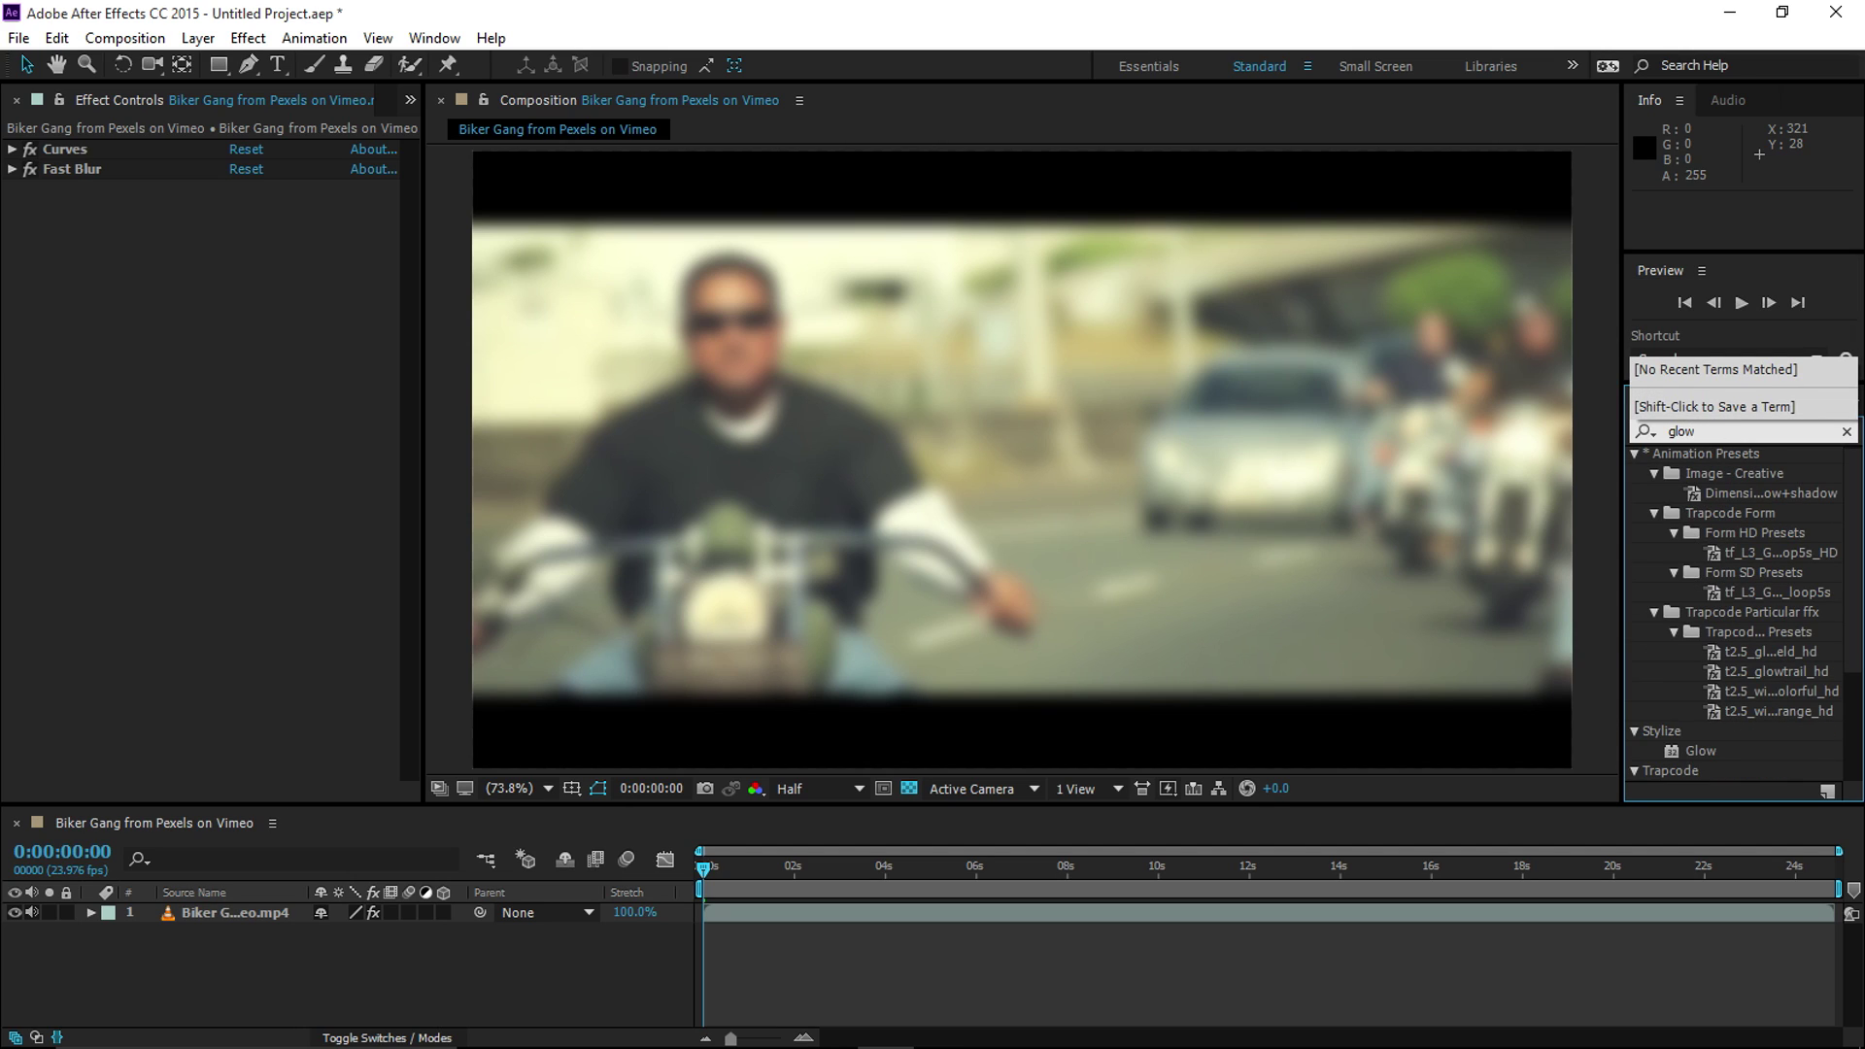
pyautogui.click(1678, 435)
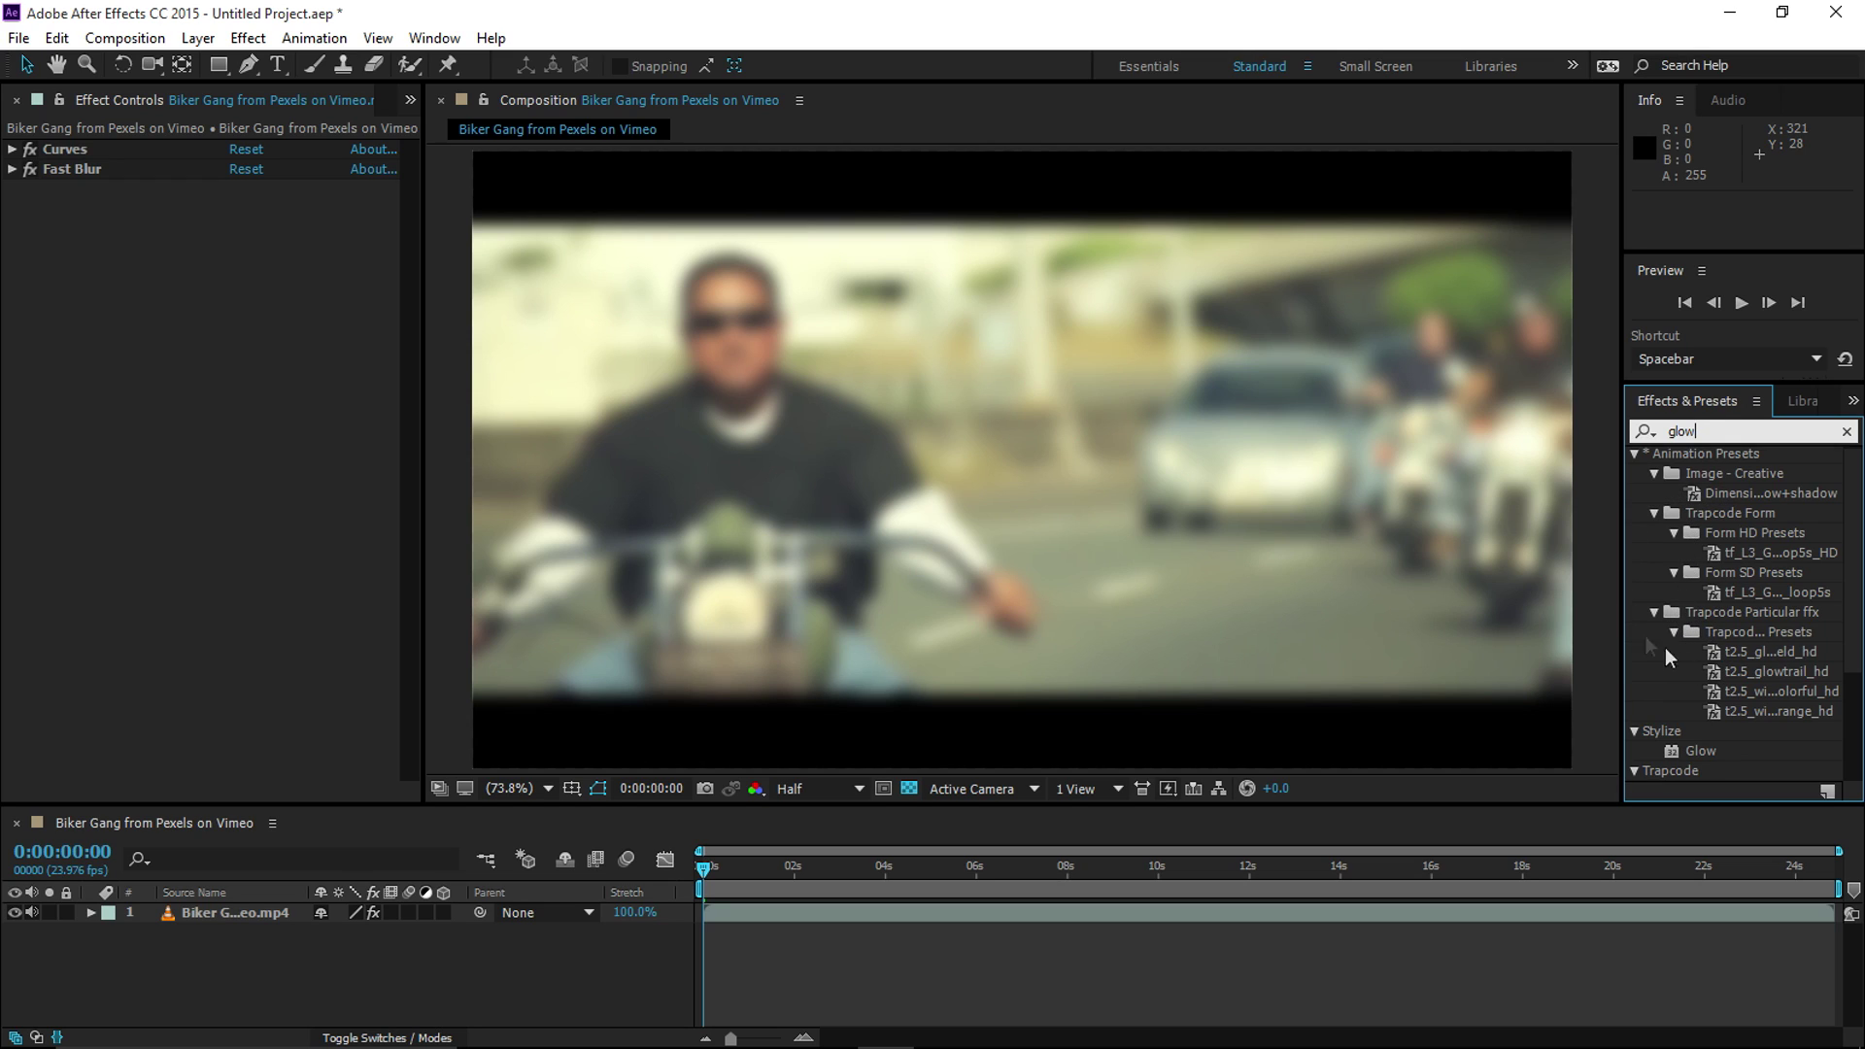
pyautogui.scroll(-4, 1678, 583)
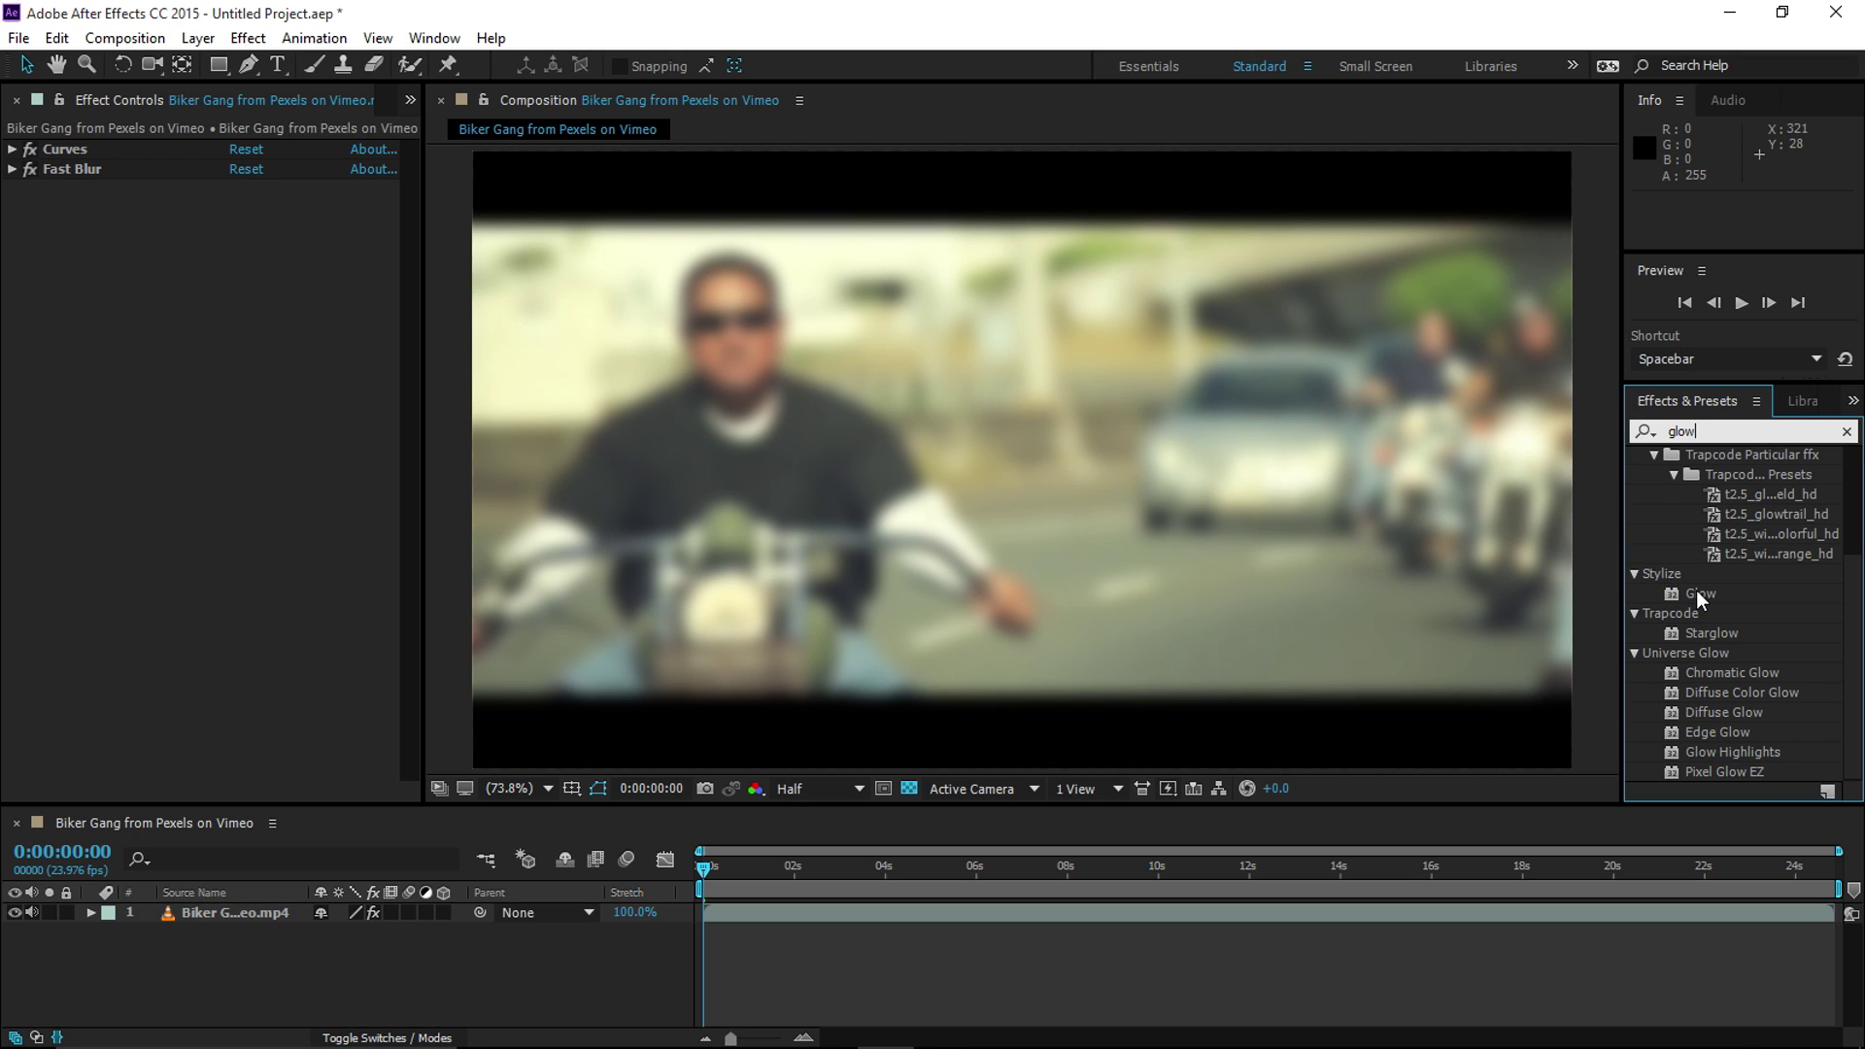
pyautogui.click(1696, 590)
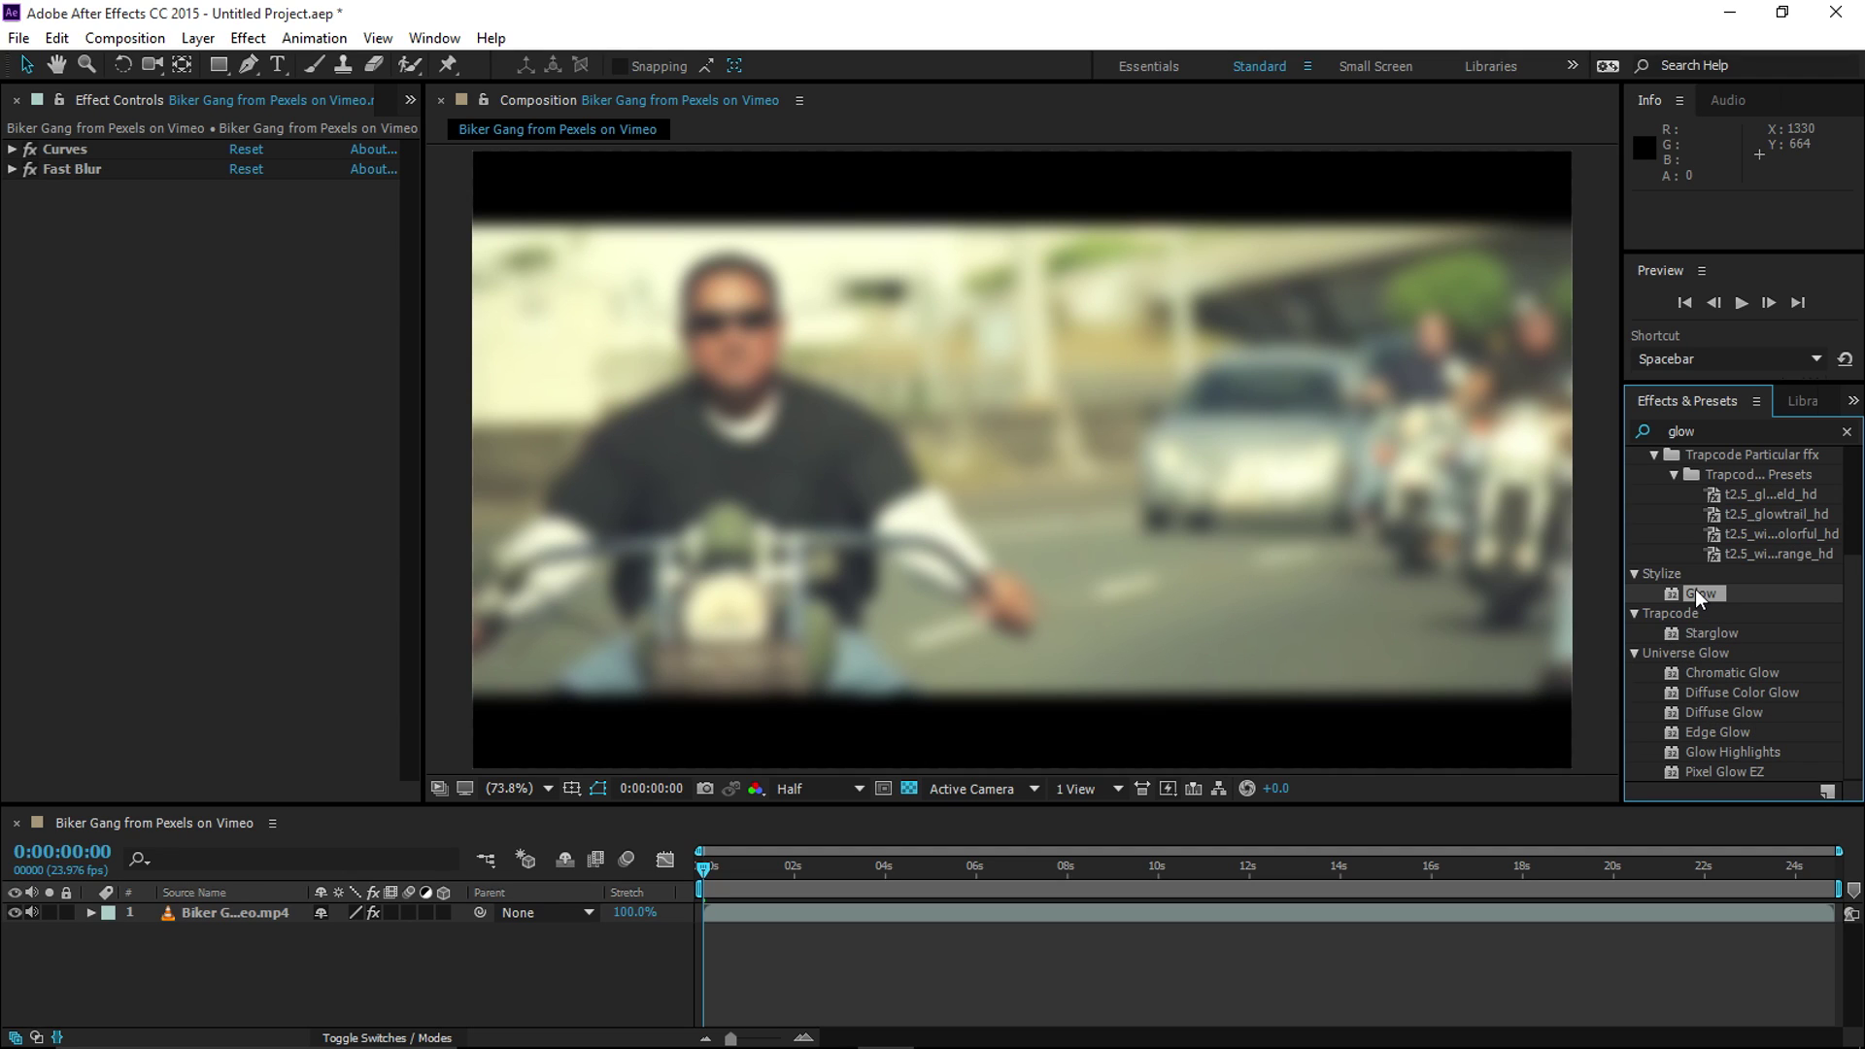
pyautogui.moveTo(1698, 594); pyautogui.dragTo(1193, 507)
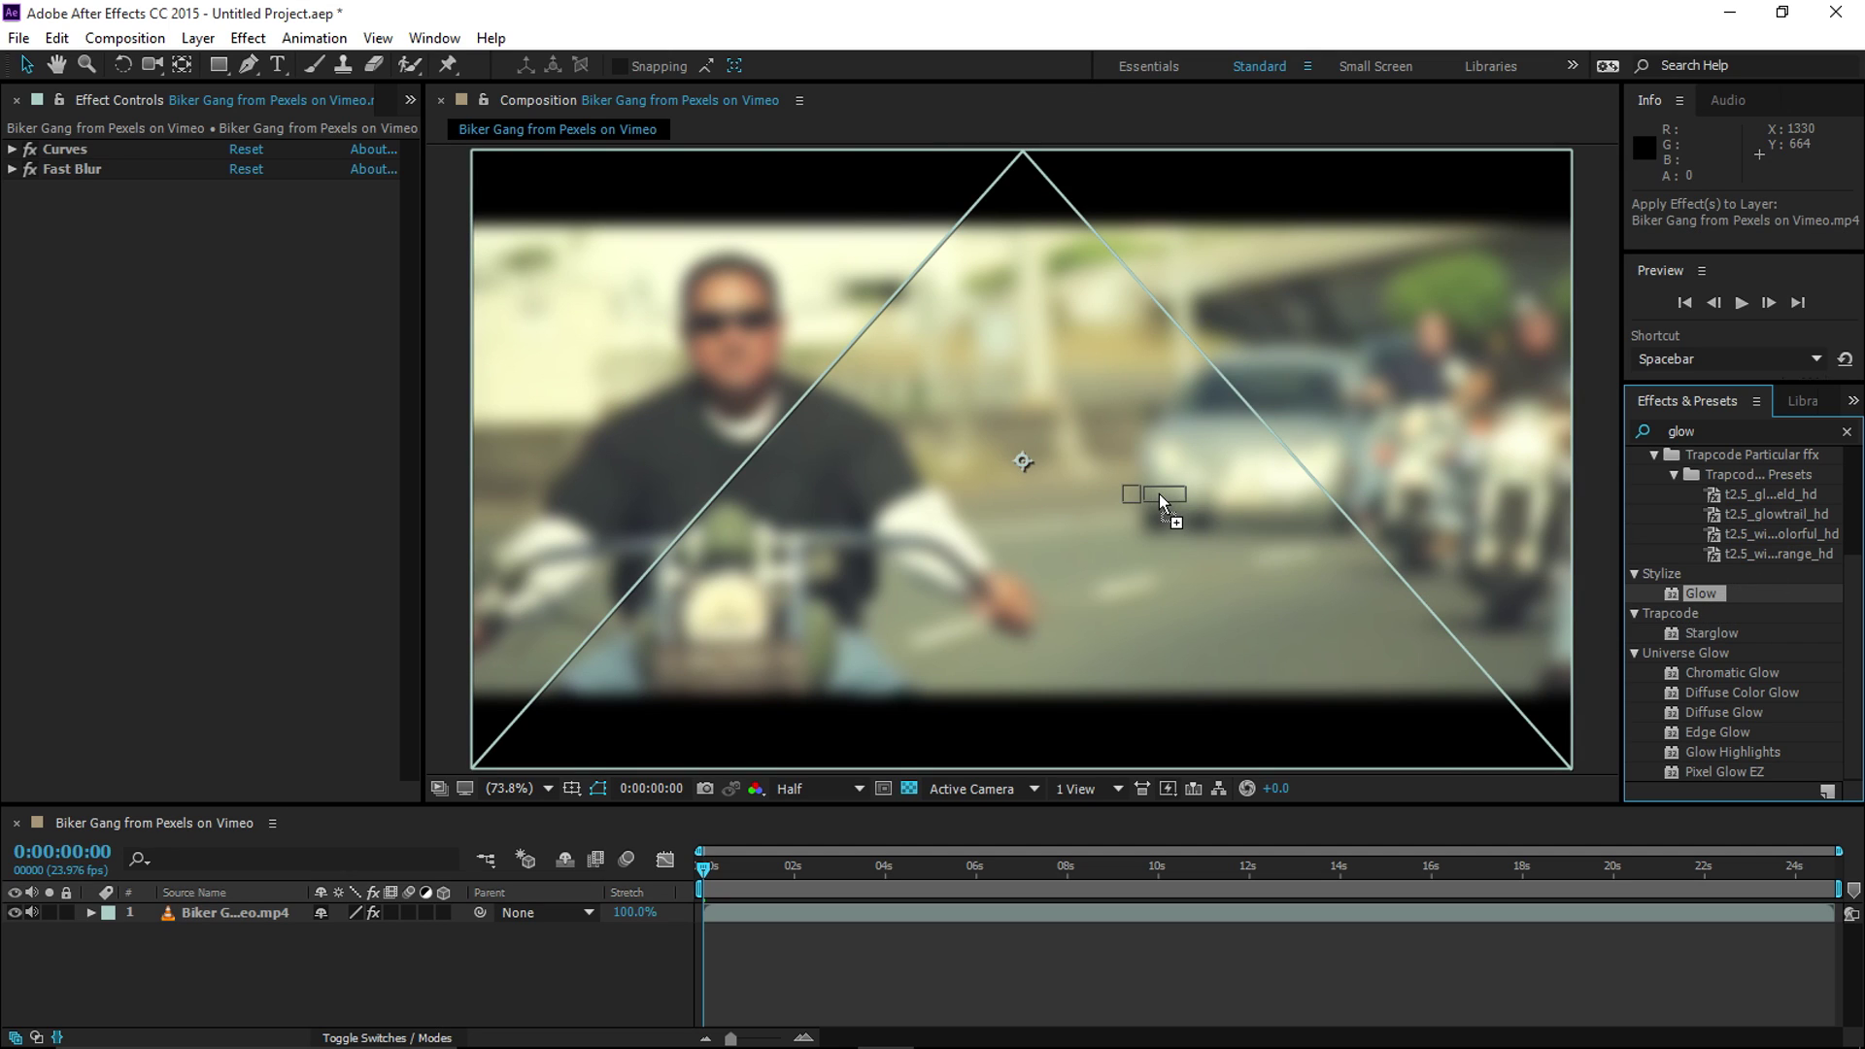
pyautogui.moveTo(1158, 493); pyautogui.dragTo(255, 923)
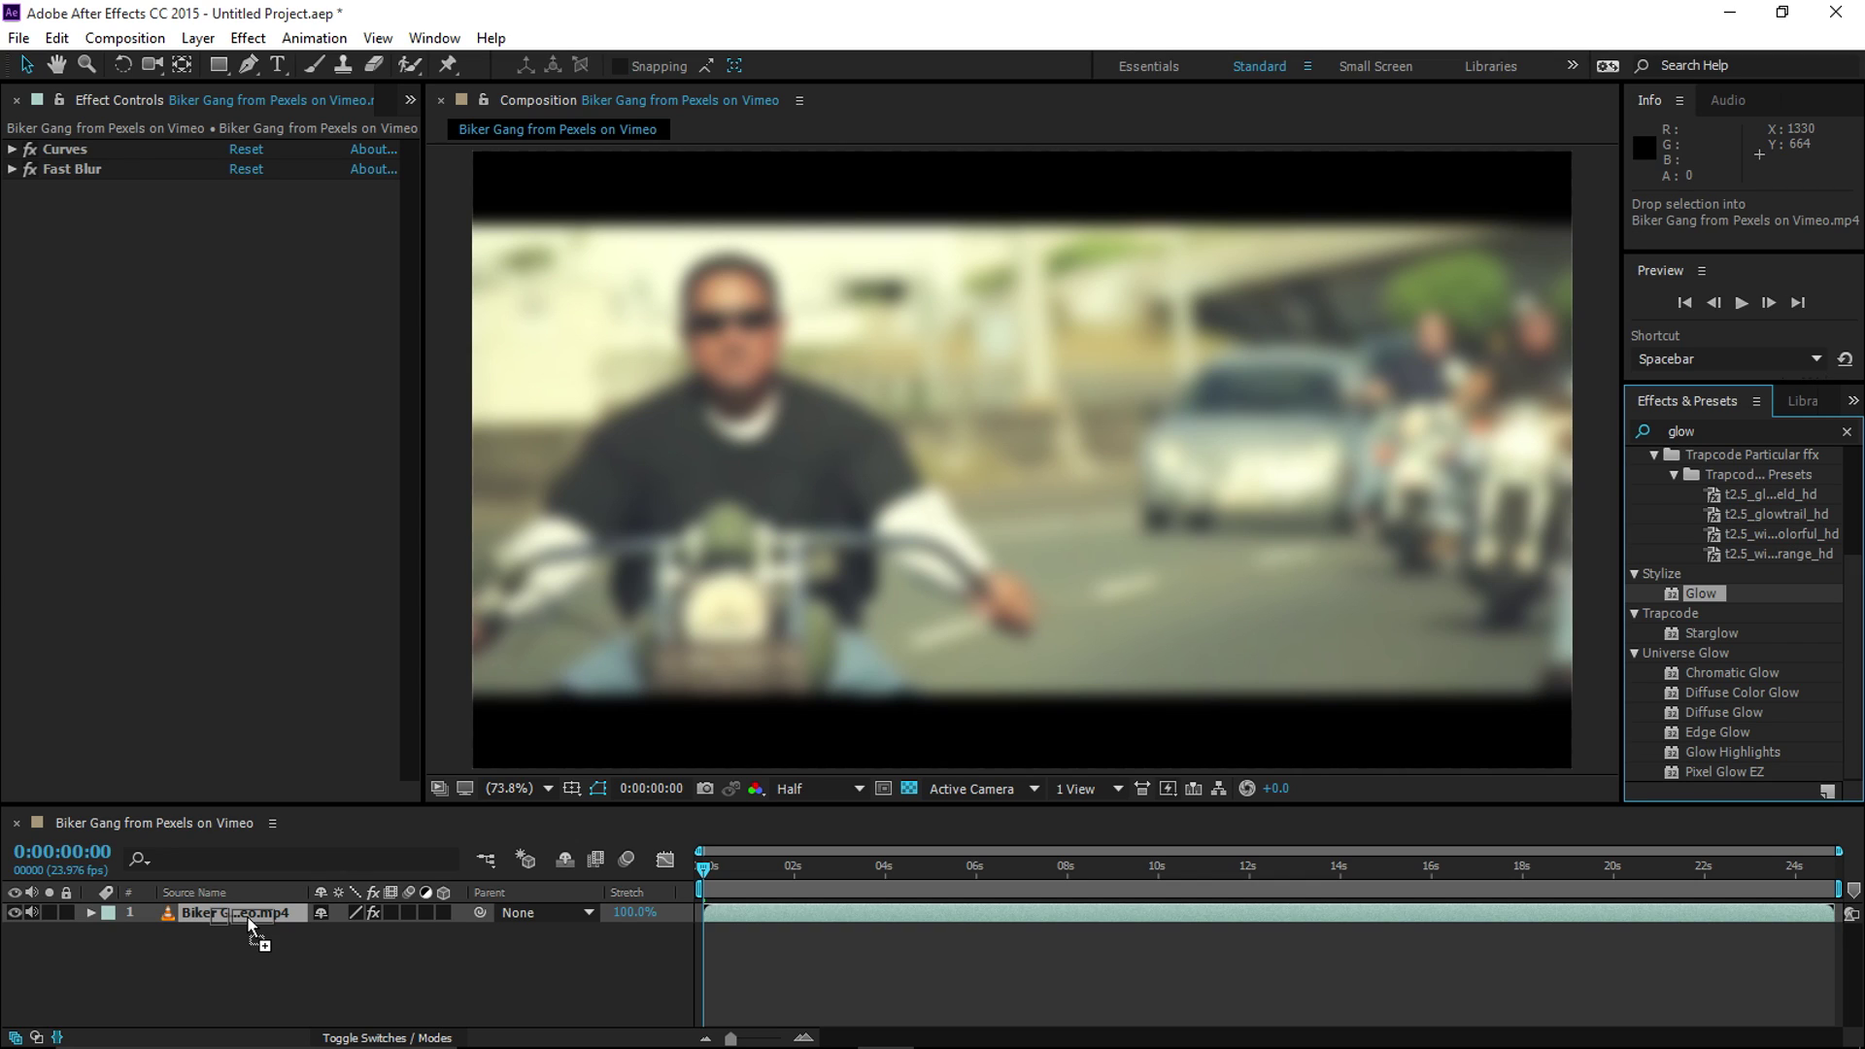
pyautogui.moveTo(249, 921); pyautogui.dragTo(249, 913)
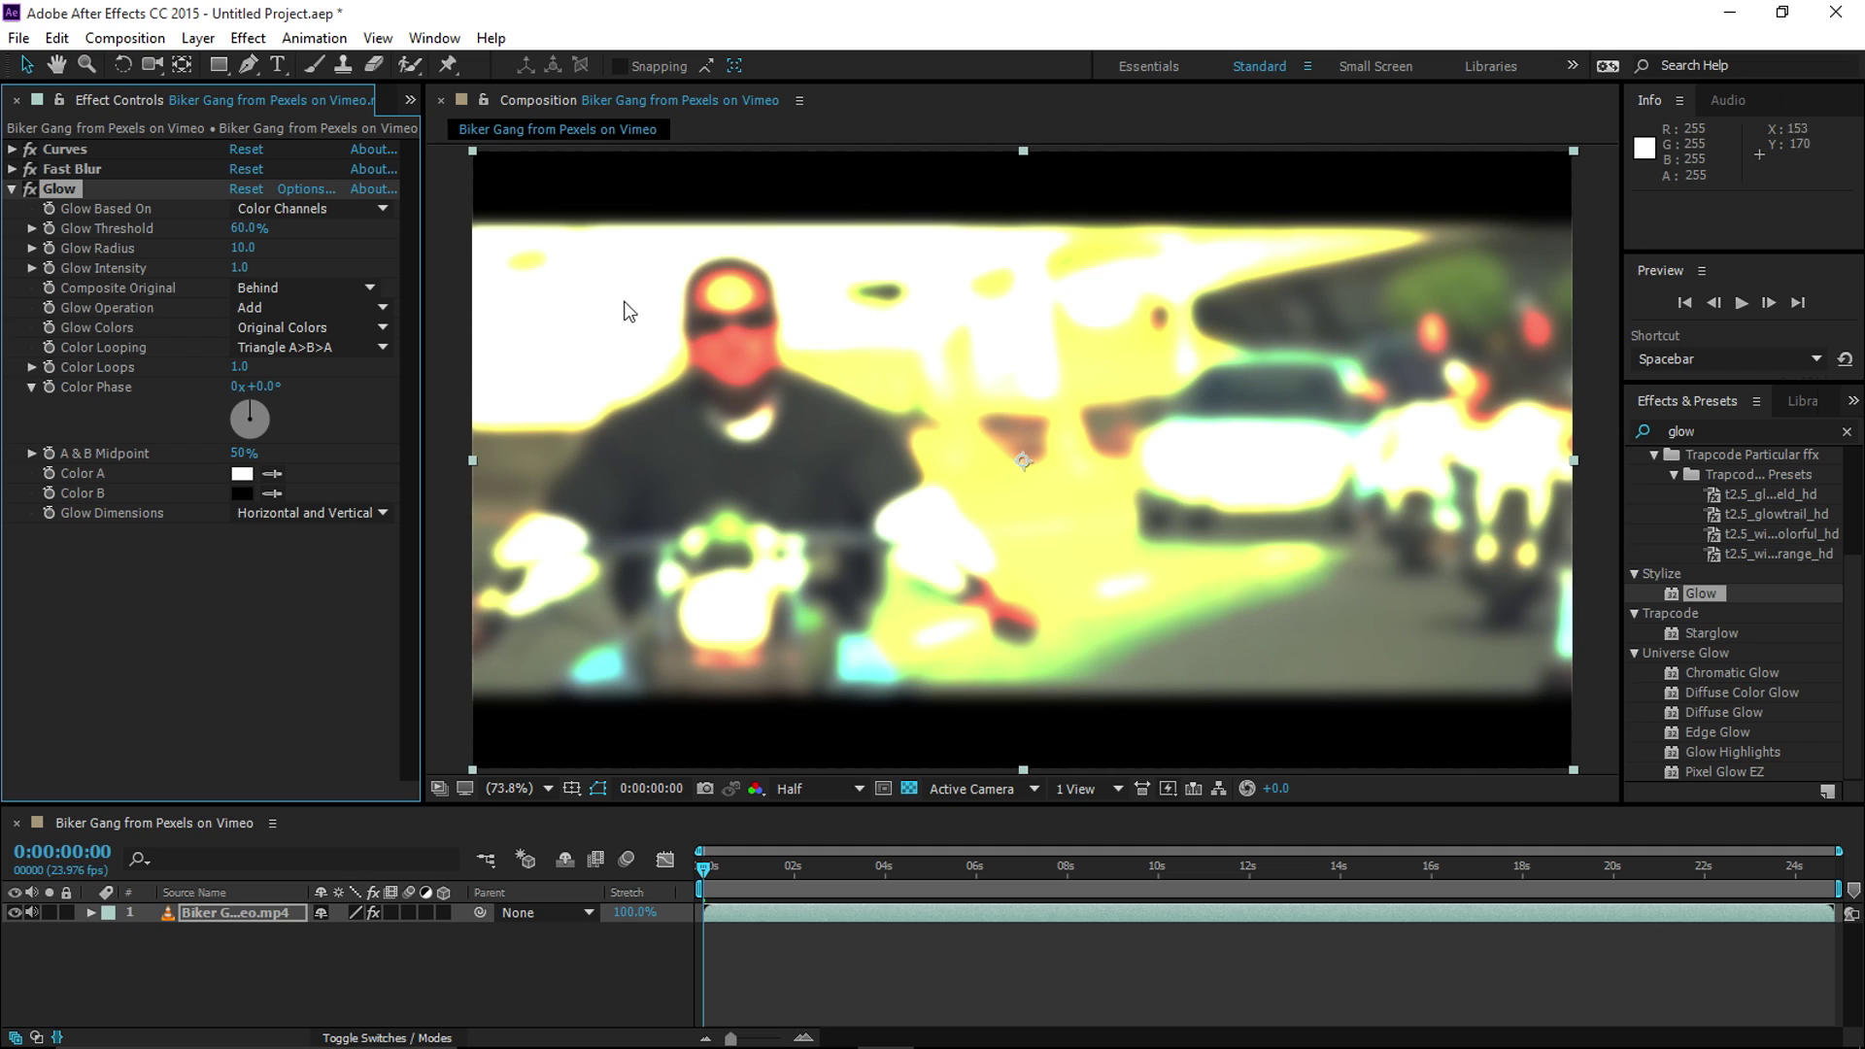
# Set Fast Blur's Blurriness to 4.0 and the Glow Threshold to 63.5%, and collapse both effects' settings.
pyautogui.moveTo(245, 227); pyautogui.dragTo(222, 227)
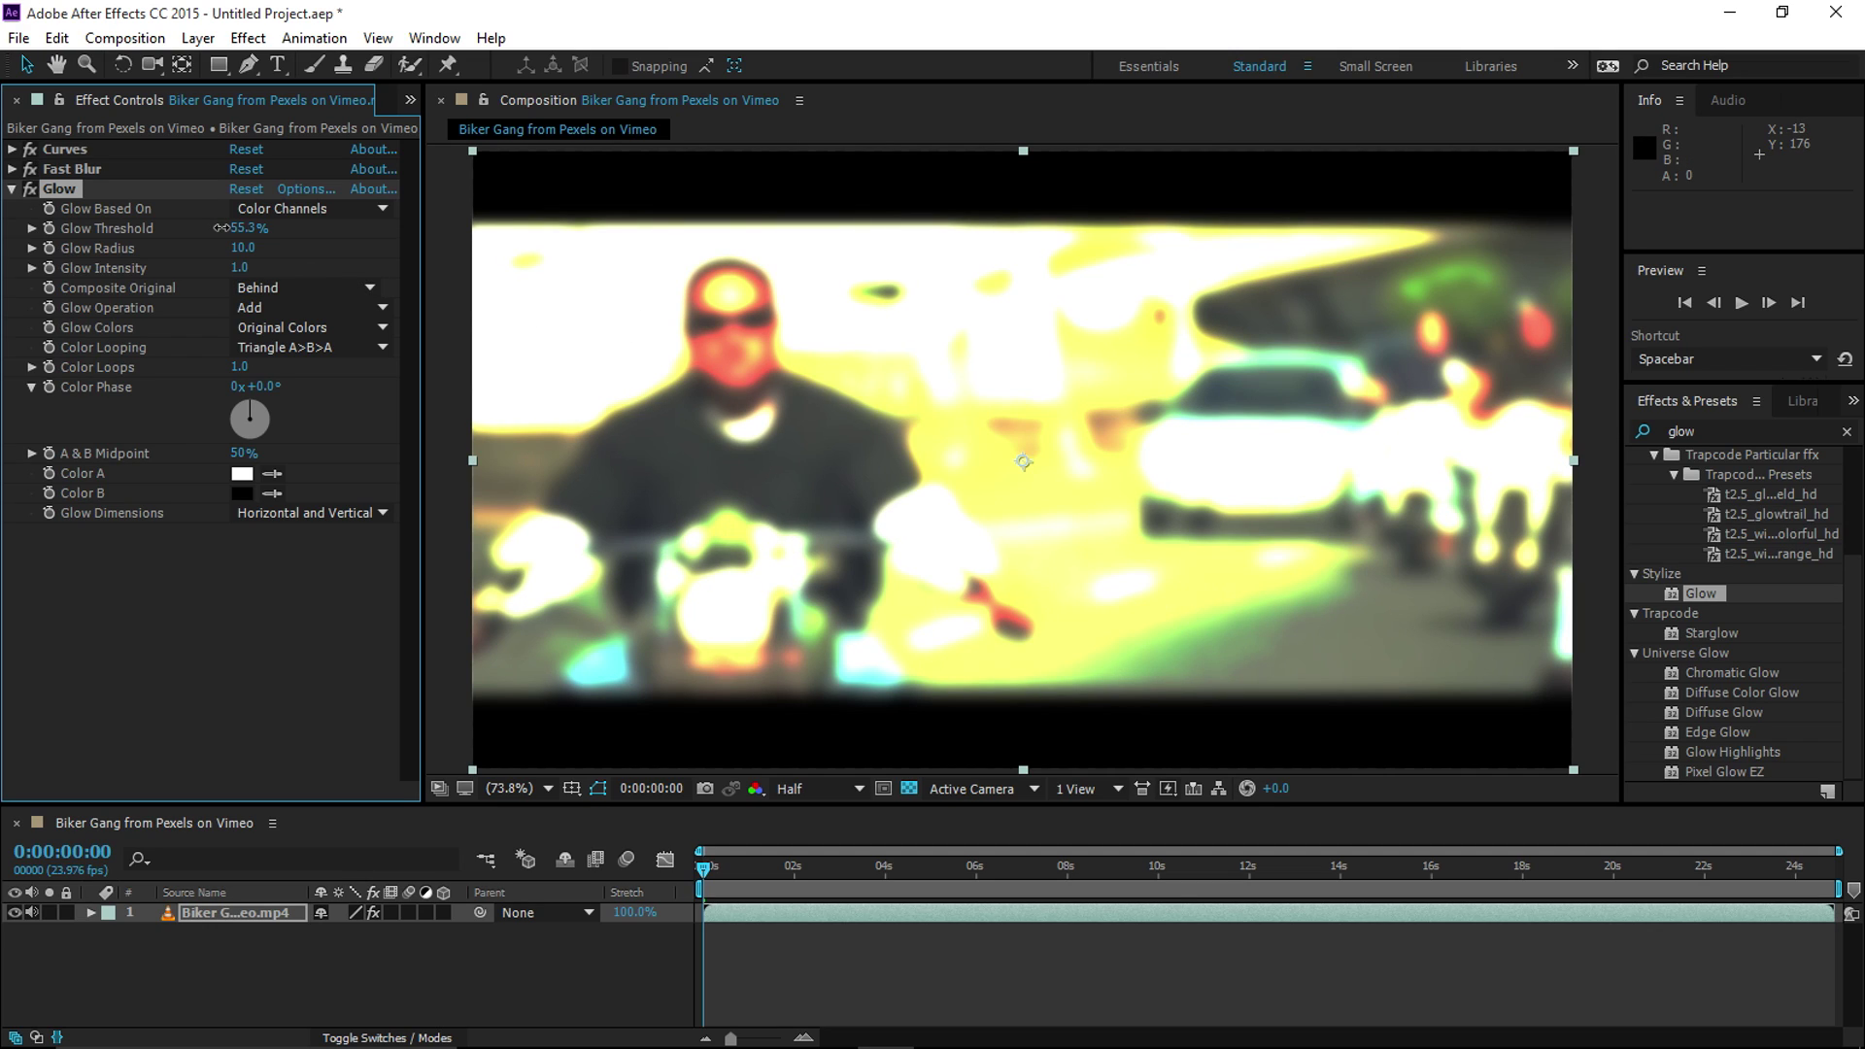
pyautogui.moveTo(222, 227); pyautogui.dragTo(285, 242)
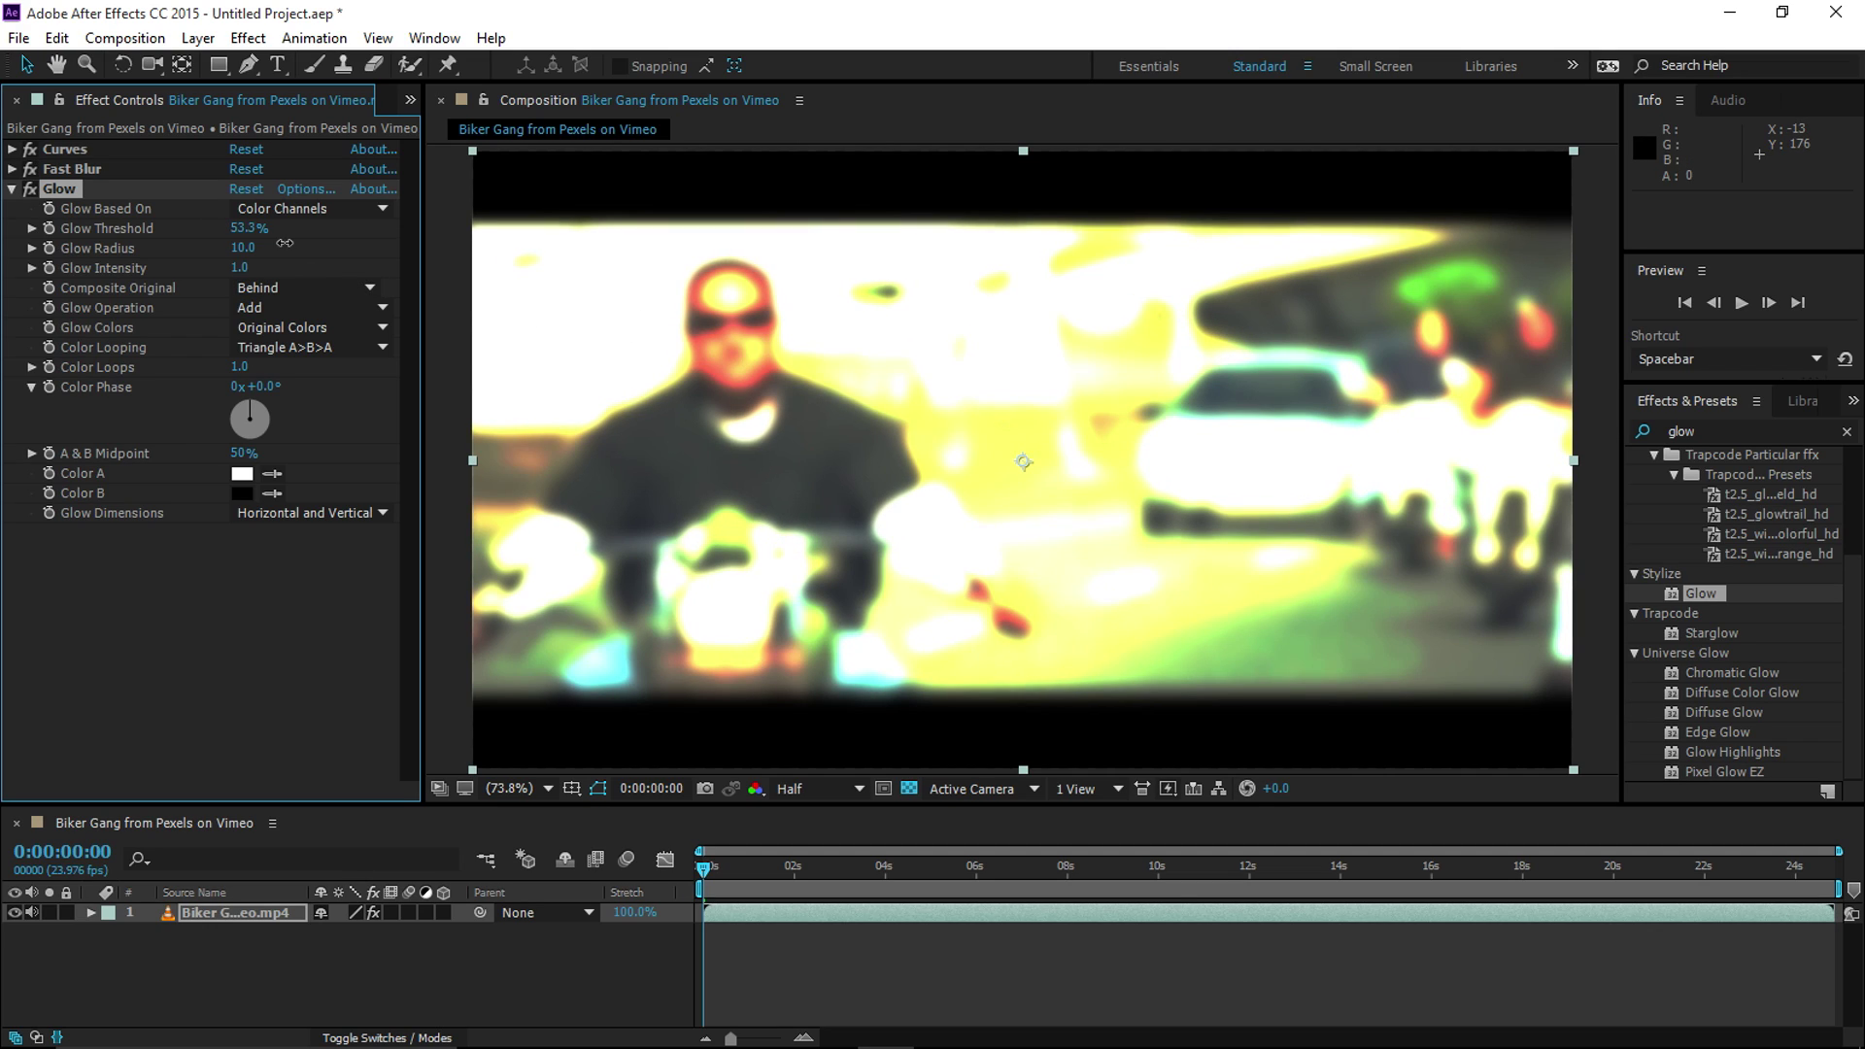
pyautogui.click(12, 169)
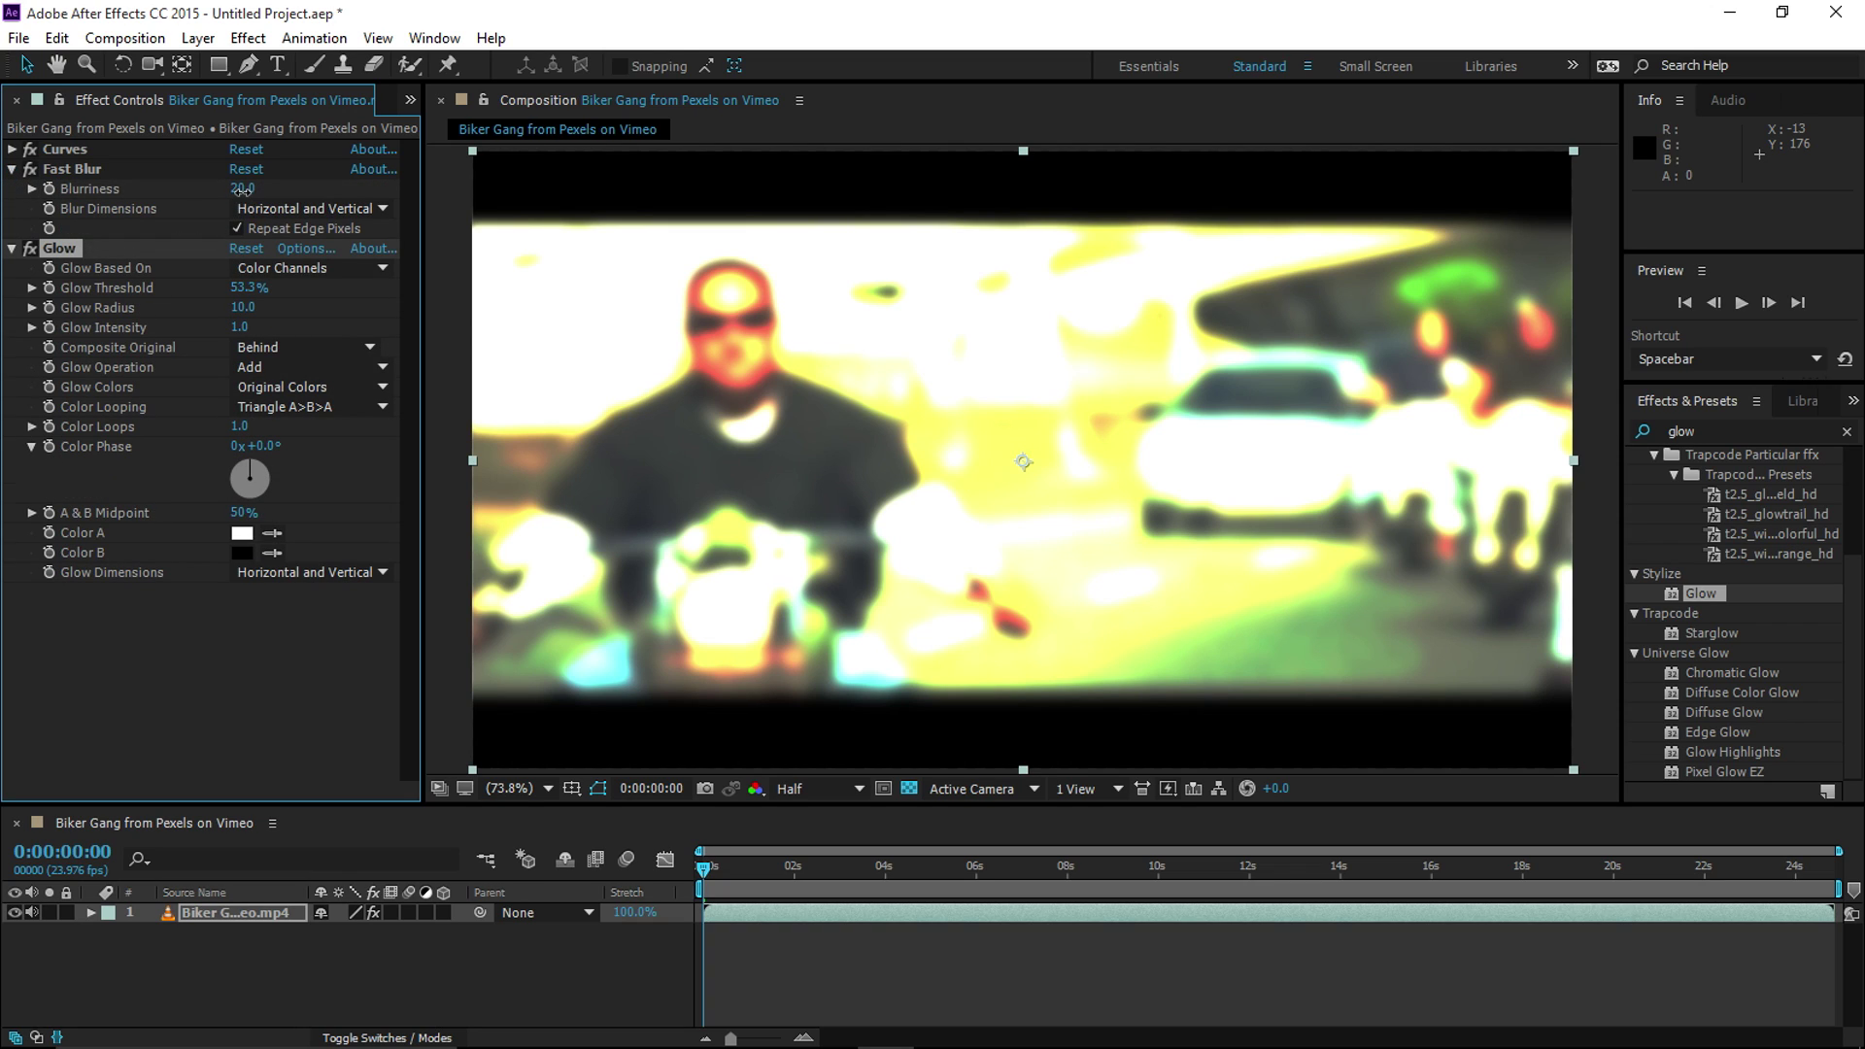
pyautogui.moveTo(241, 190); pyautogui.dragTo(220, 192)
pyautogui.moveTo(233, 284); pyautogui.dragTo(281, 290)
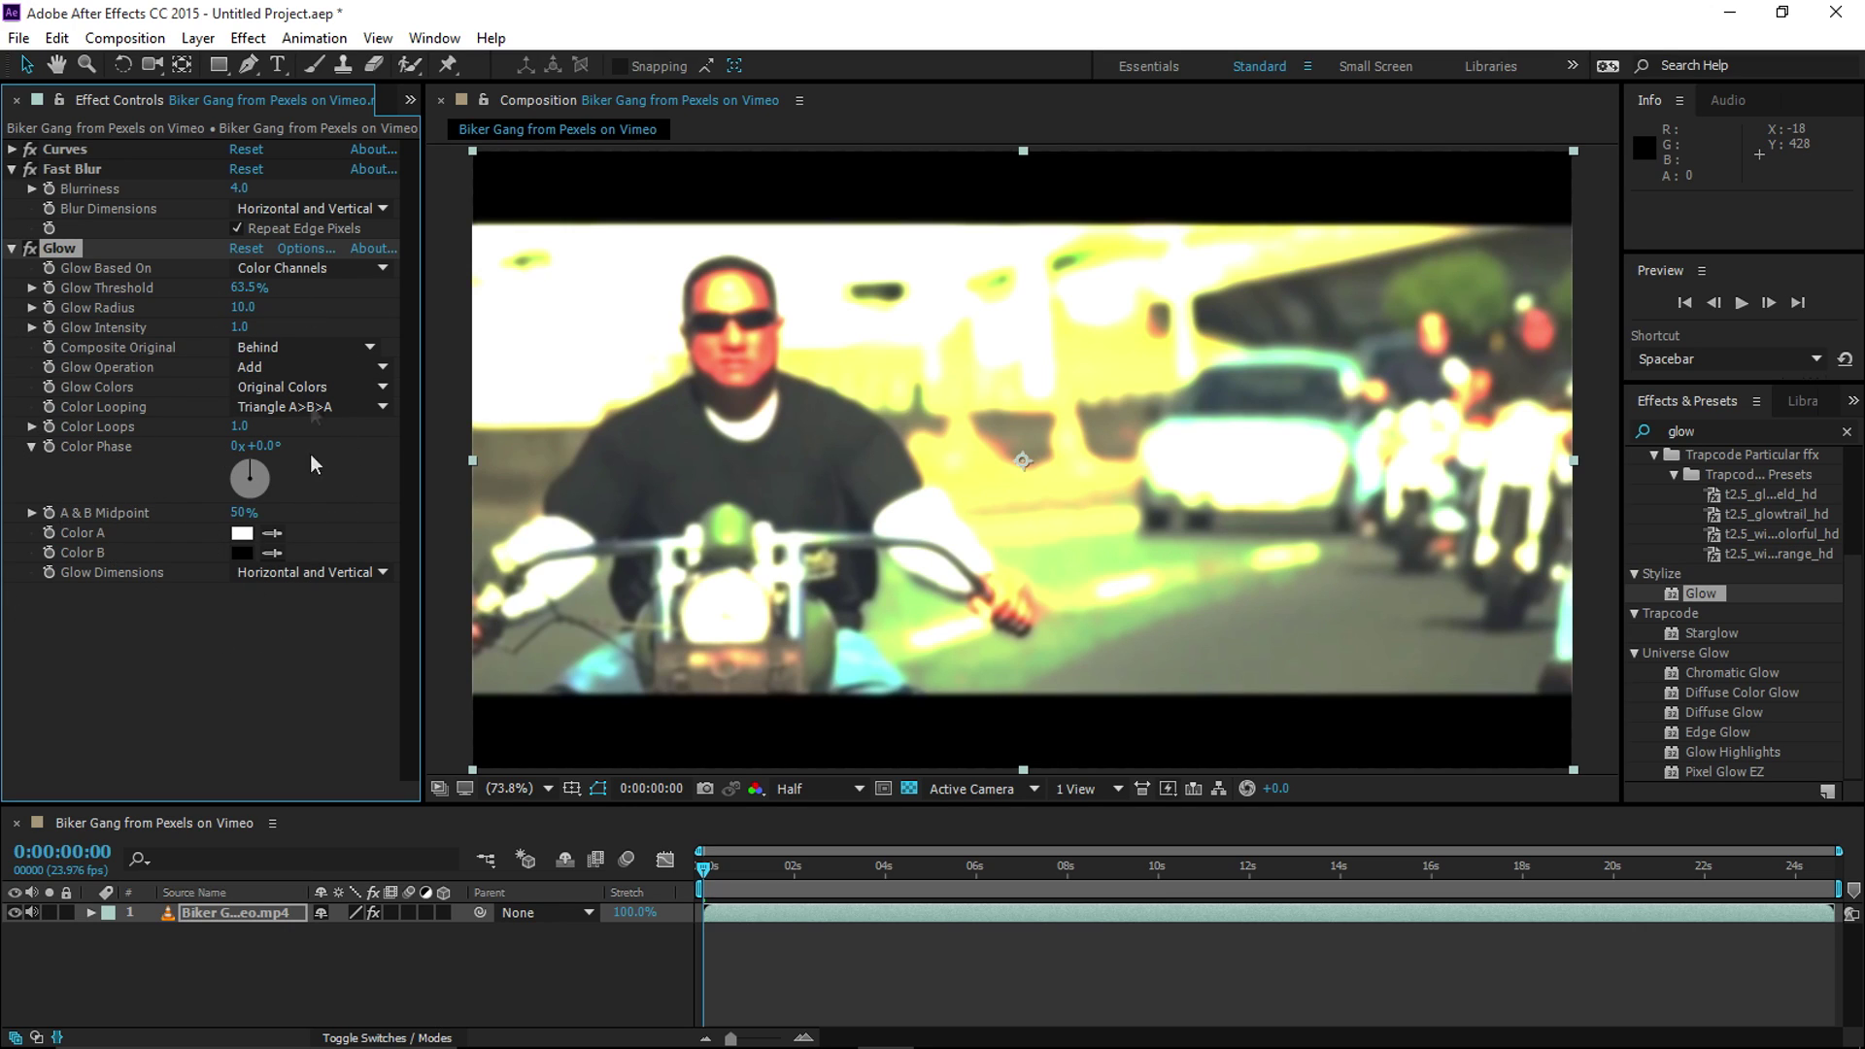
pyautogui.click(11, 250)
pyautogui.click(11, 169)
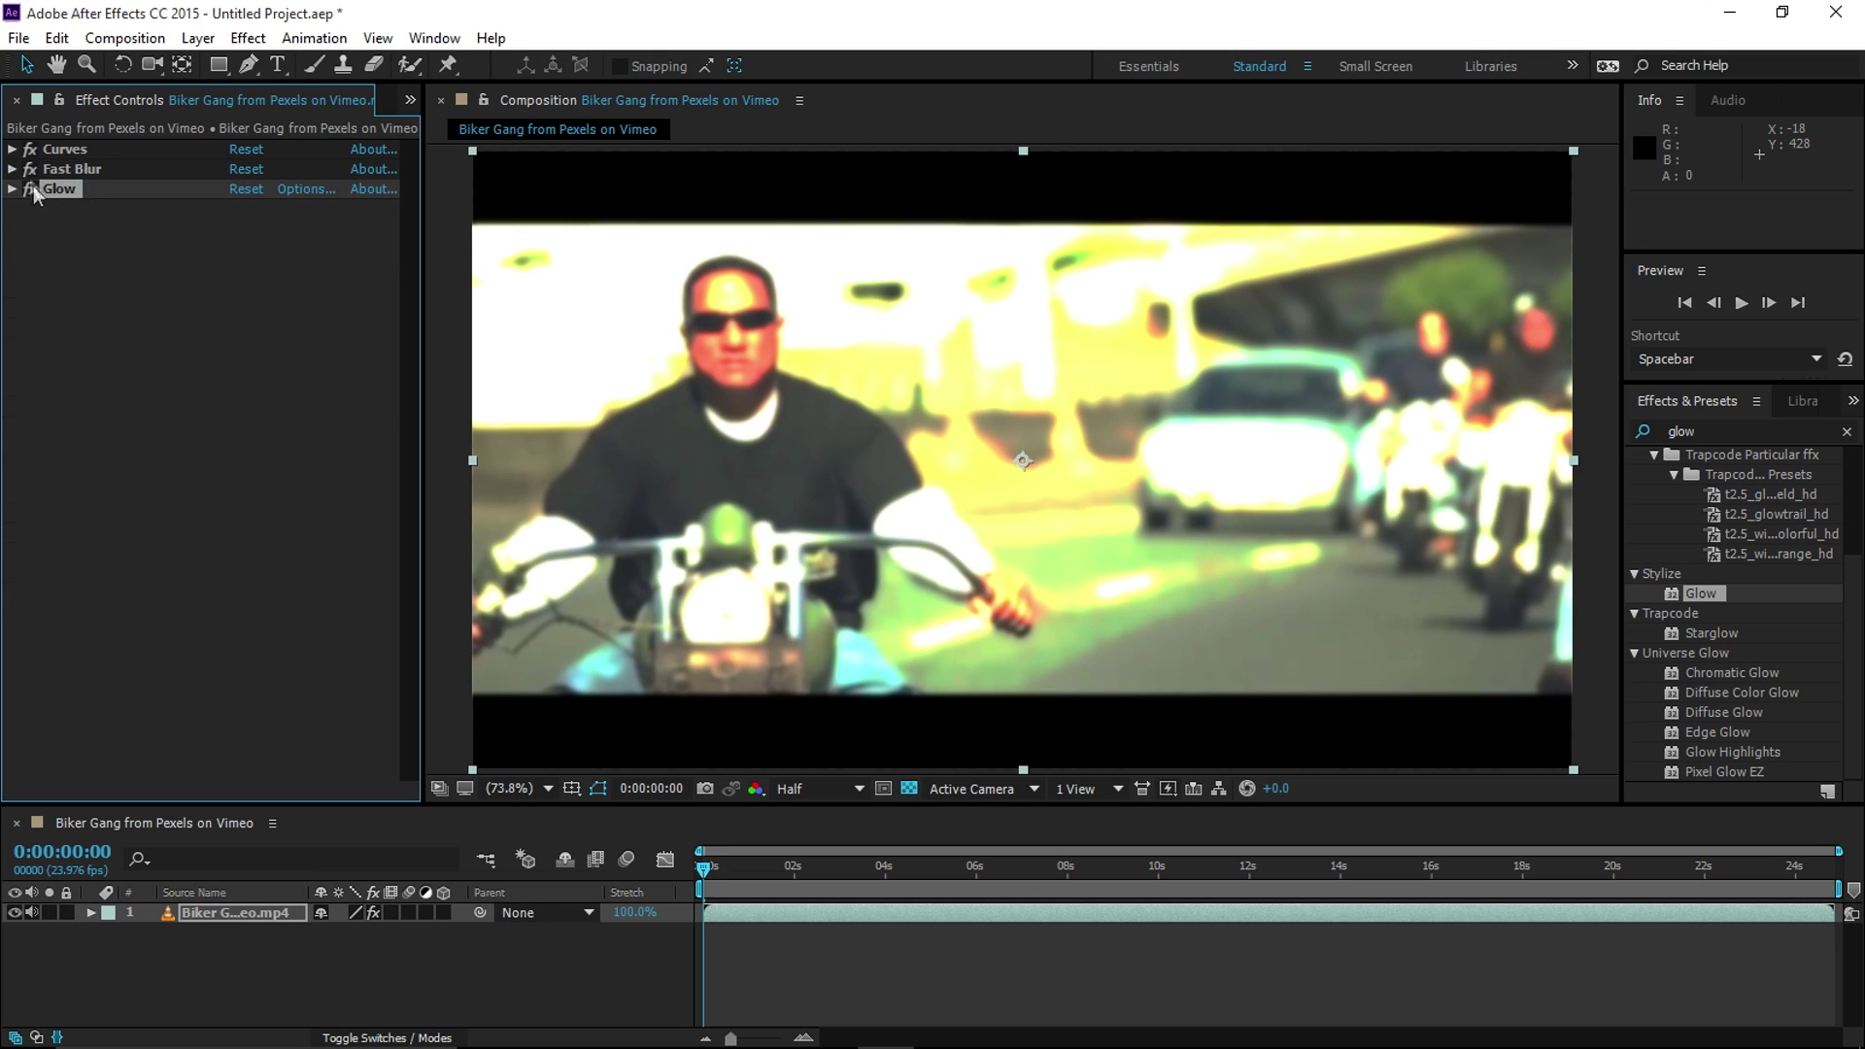
# Make the timeline area slightly taller, leaving Glow selected in the clip's effect order.
pyautogui.click(67, 147)
pyautogui.click(74, 170)
pyautogui.click(80, 190)
pyautogui.moveTo(827, 806); pyautogui.dragTo(827, 782)
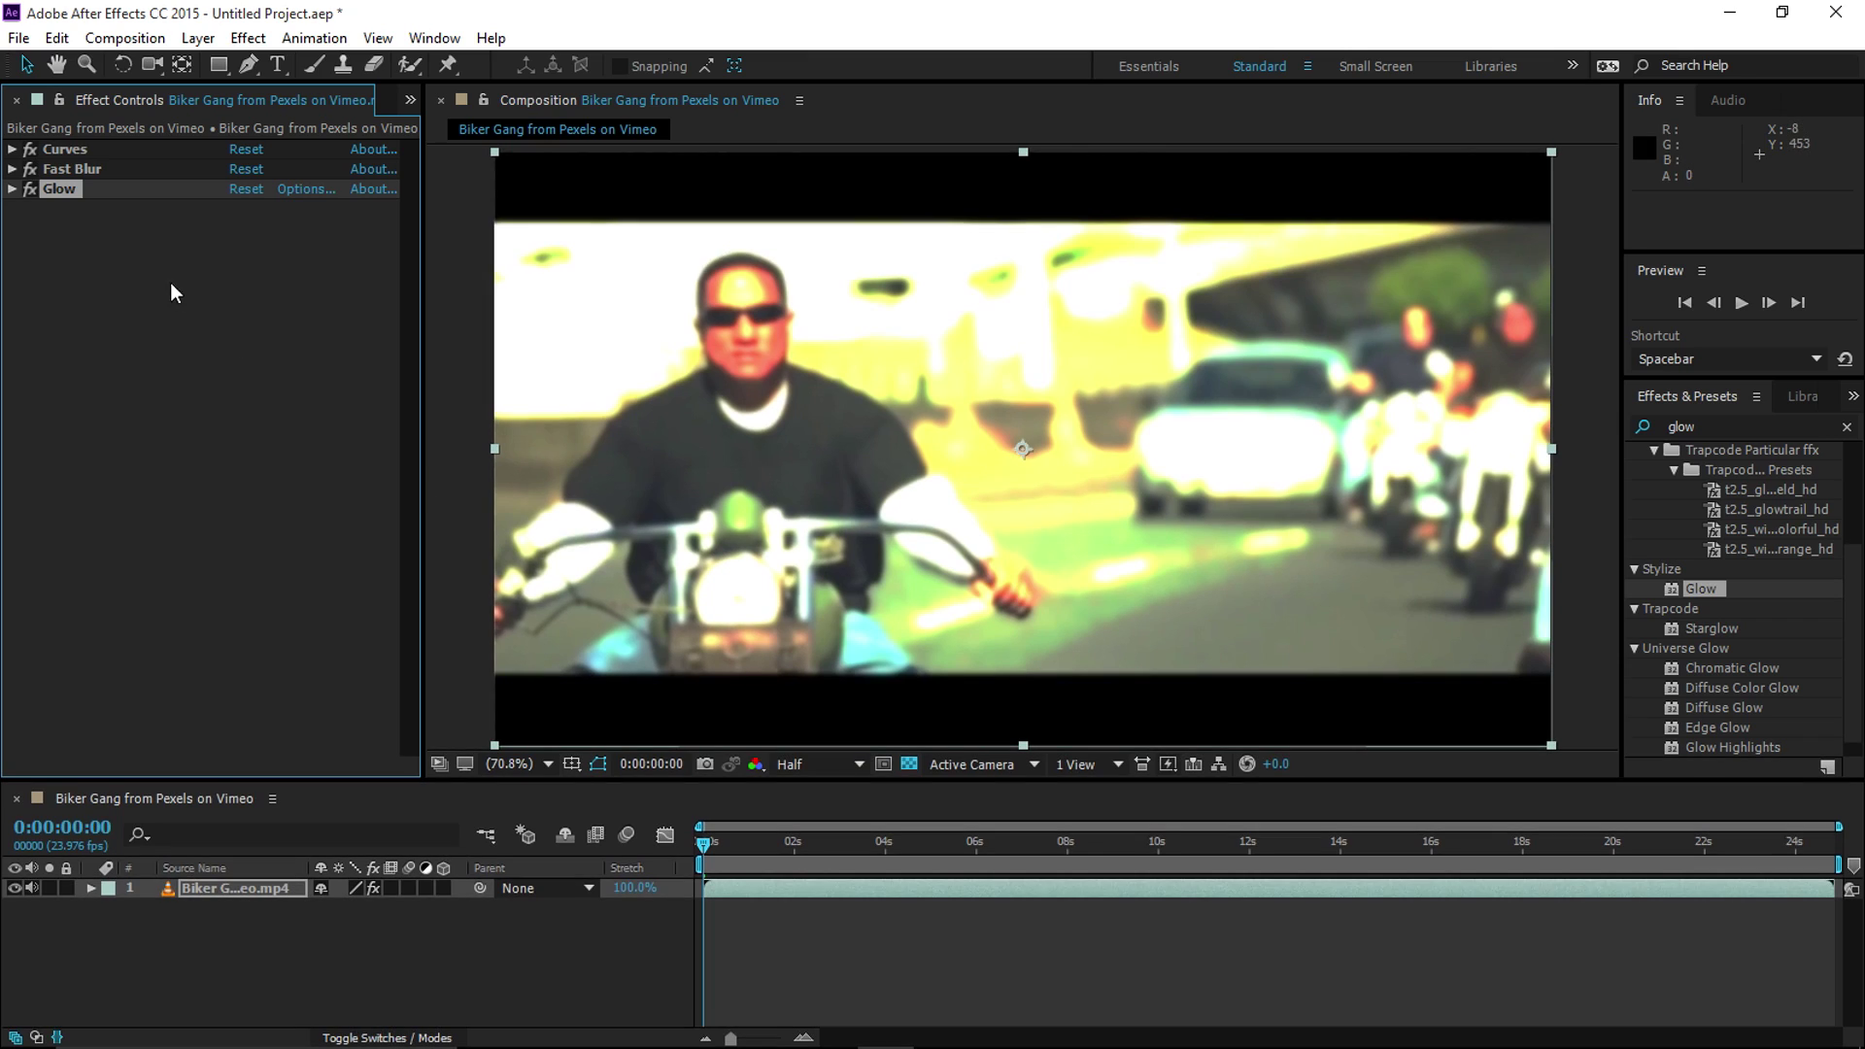
# Try placing Glow above Curves in the clip's effect order, and move it back beneath Fast Blur.
pyautogui.moveTo(57, 190); pyautogui.dragTo(62, 145)
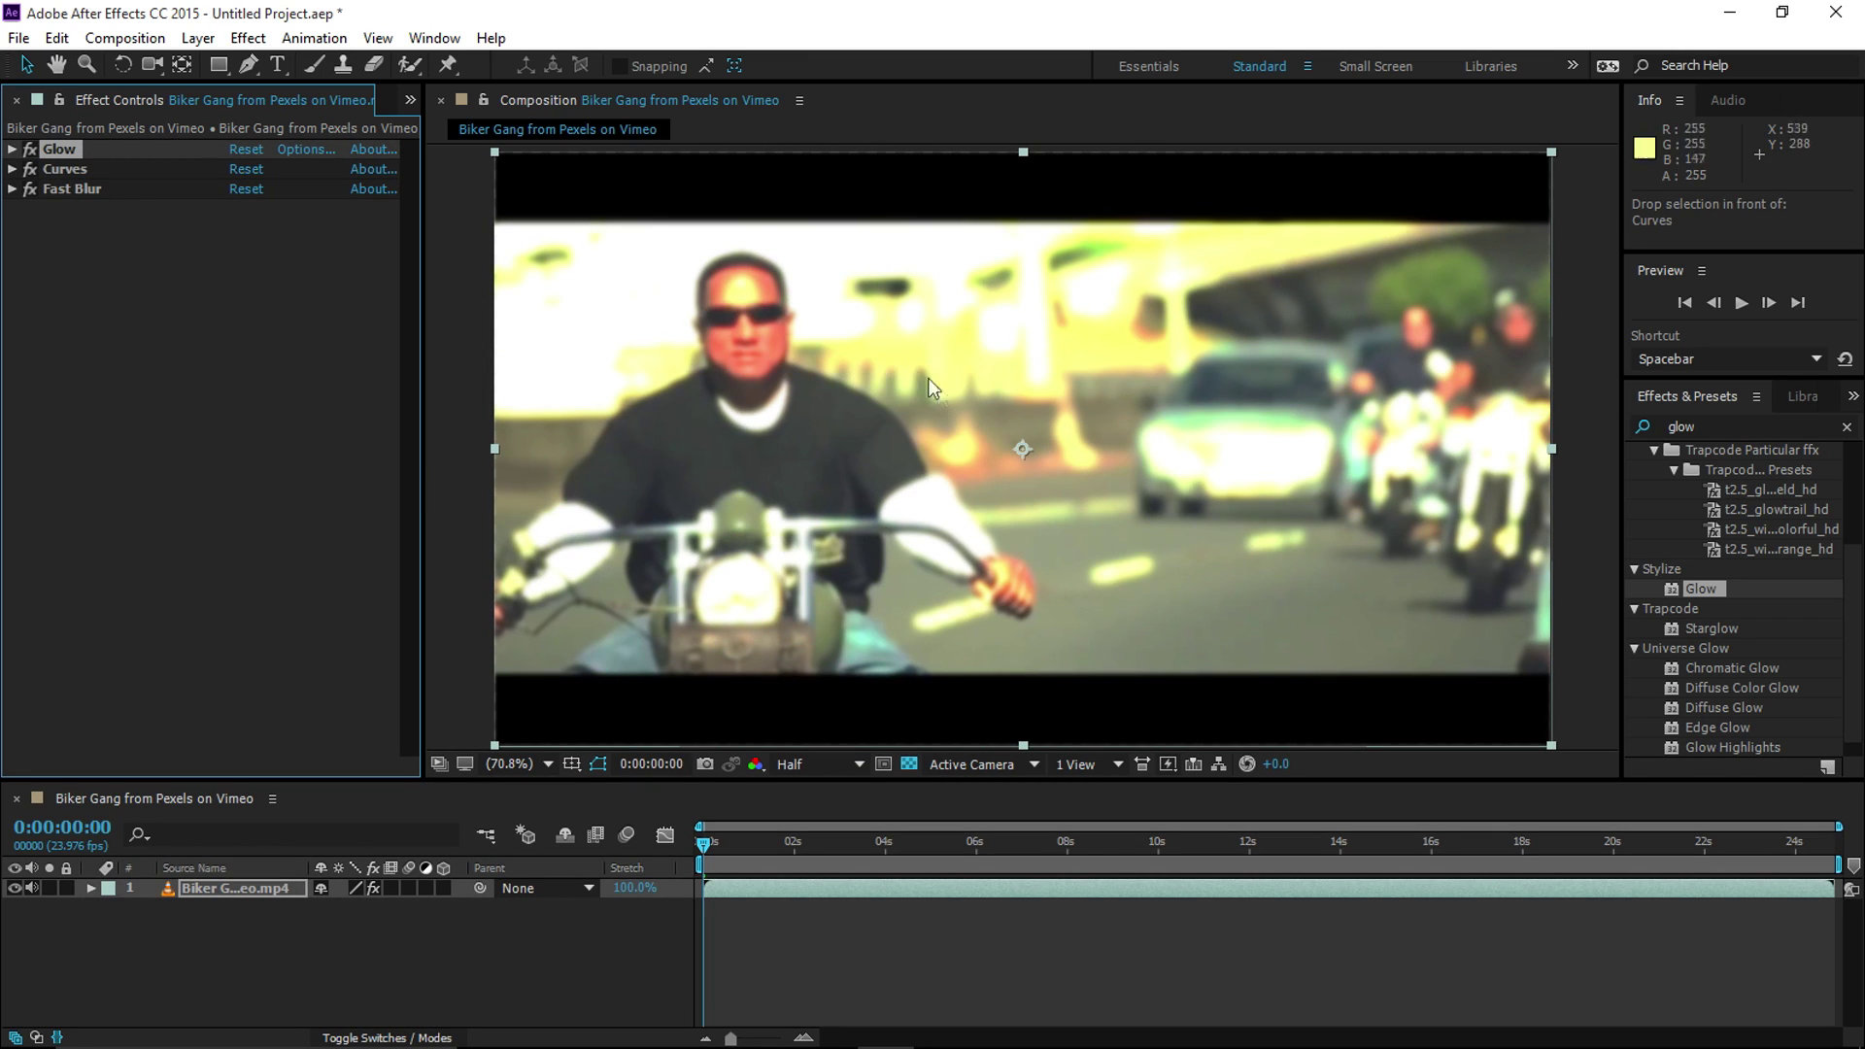
pyautogui.moveTo(68, 146); pyautogui.dragTo(105, 238)
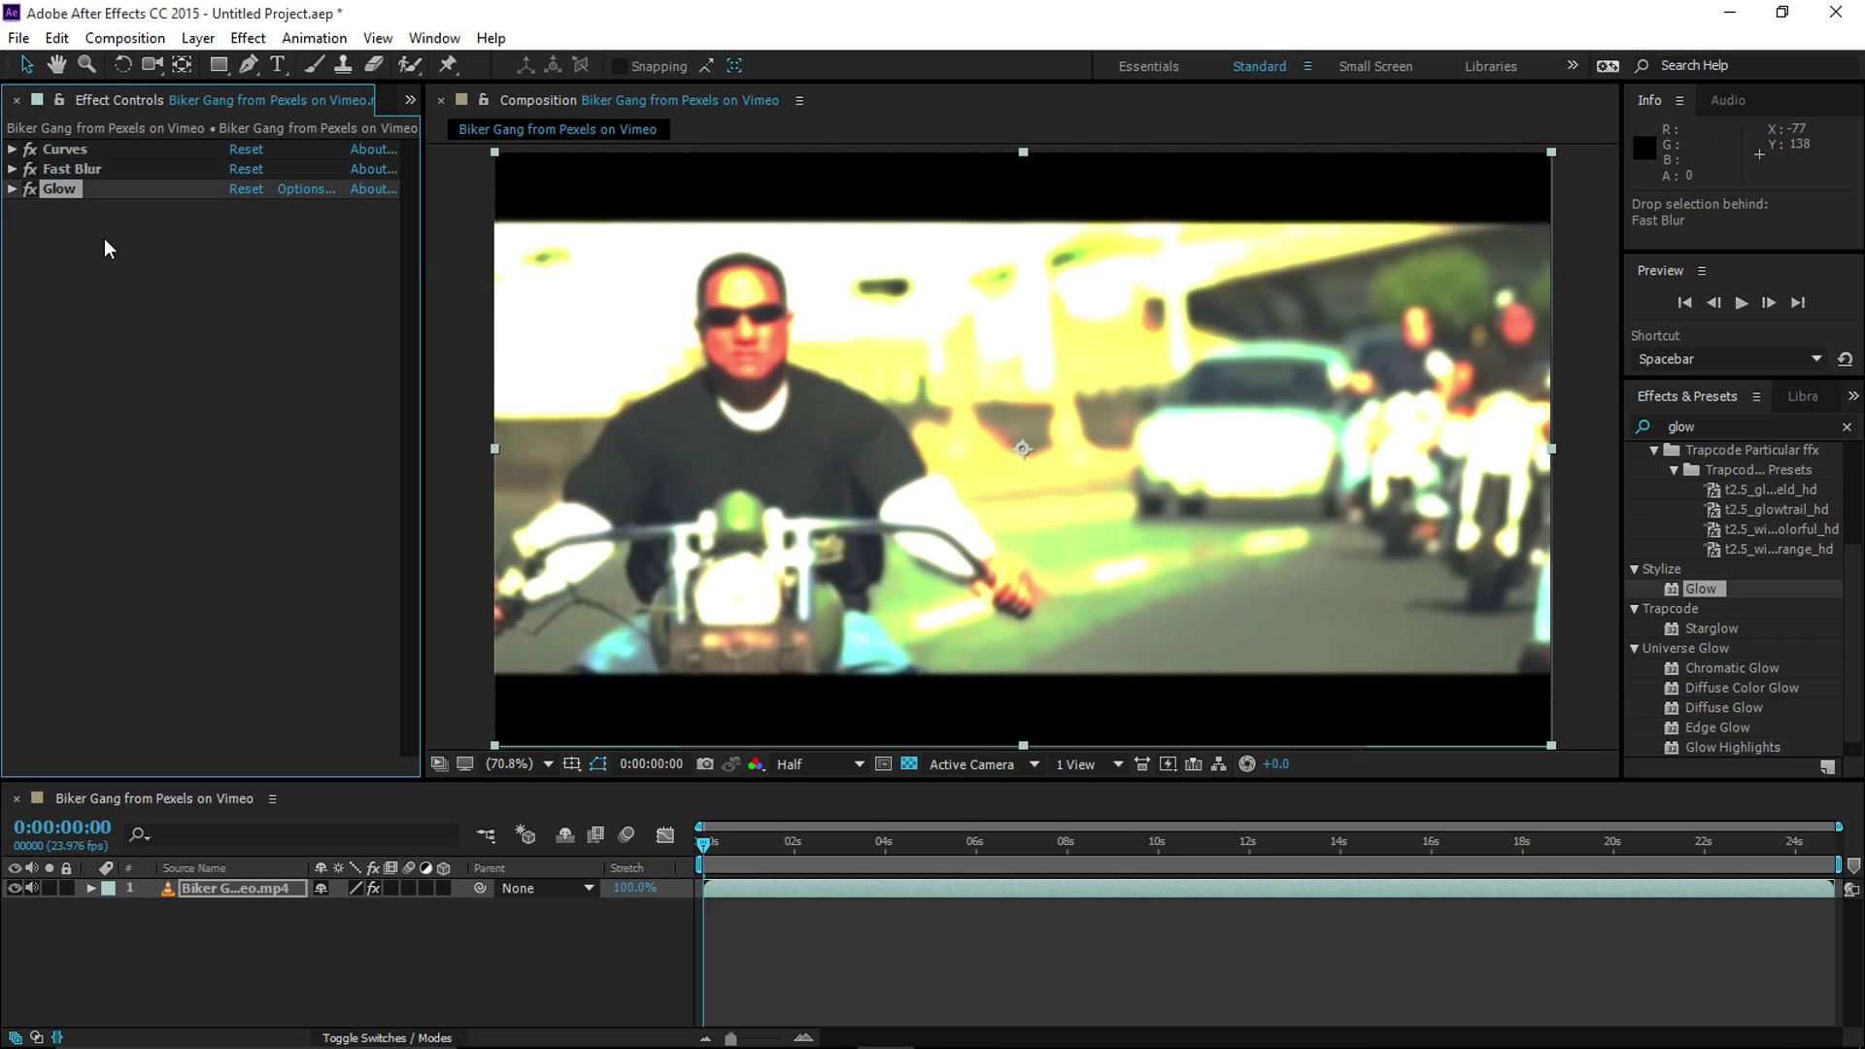
# Apply the Lens Flare effect from the Generate category to the clip's layer.
pyautogui.click(227, 894)
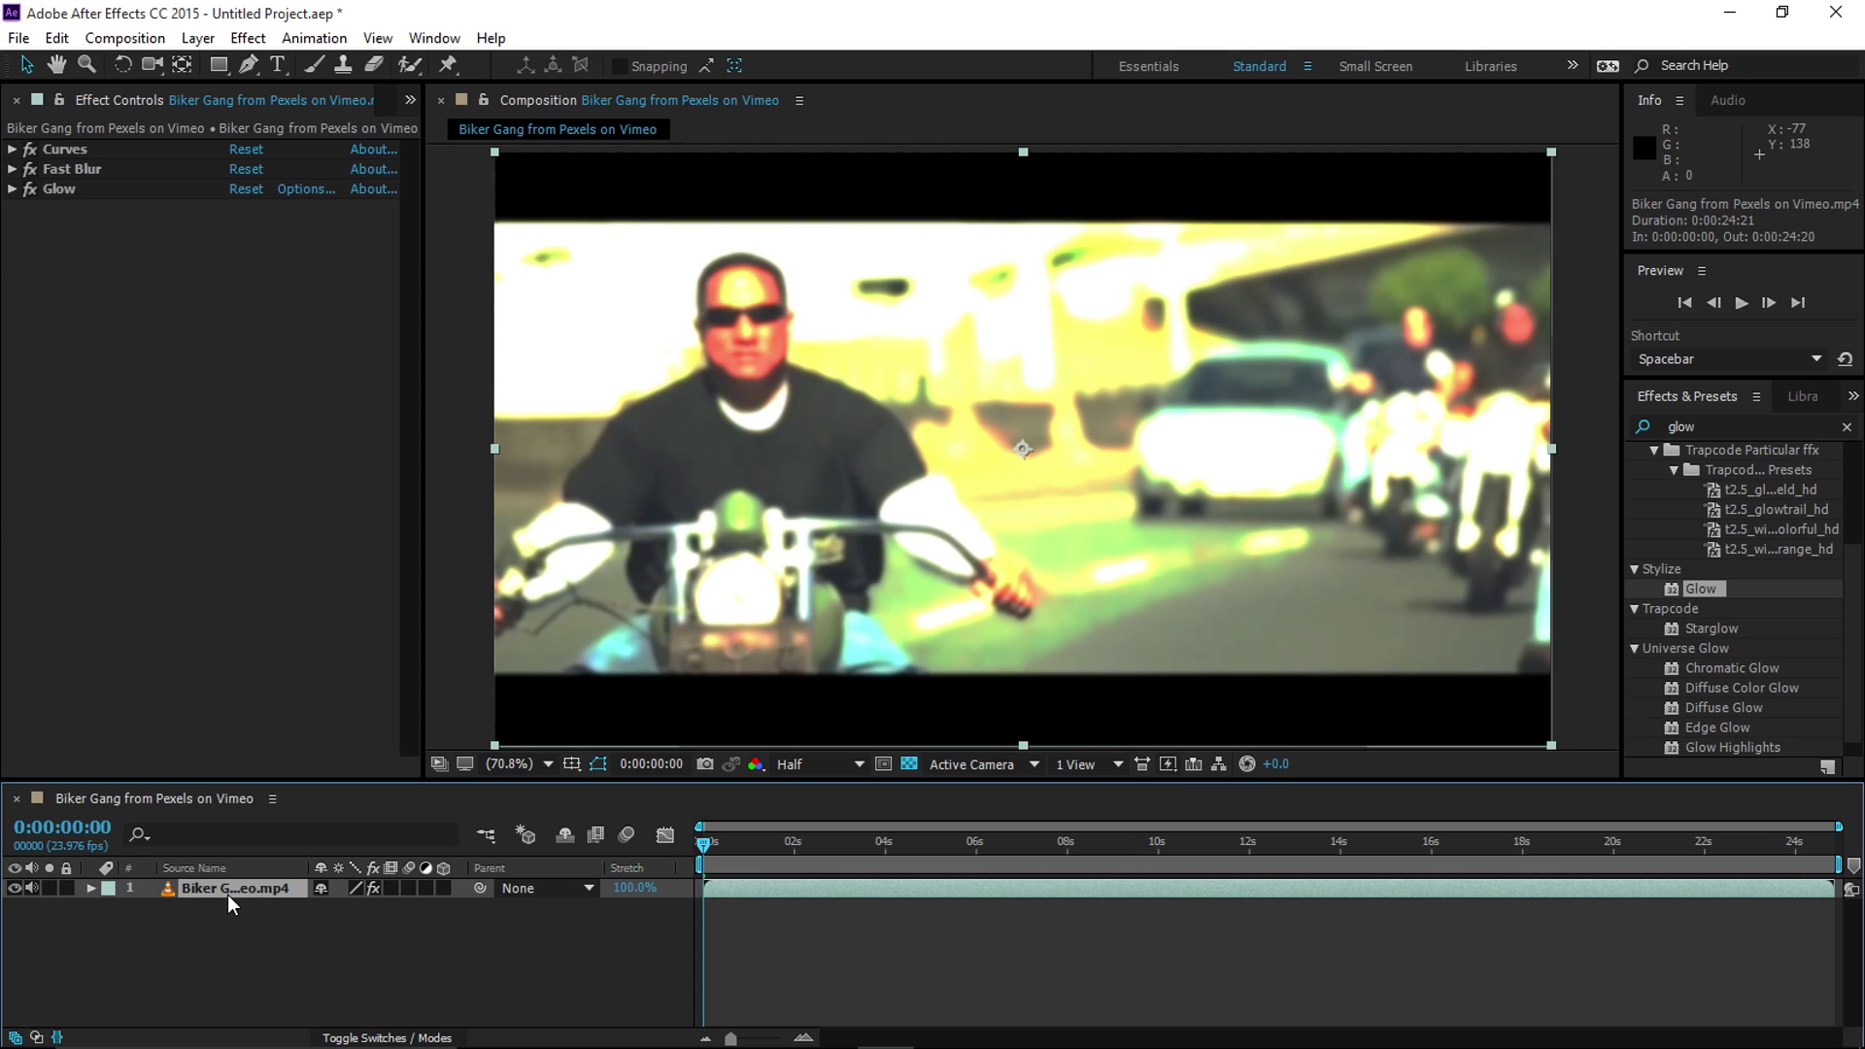
pyautogui.click(245, 39)
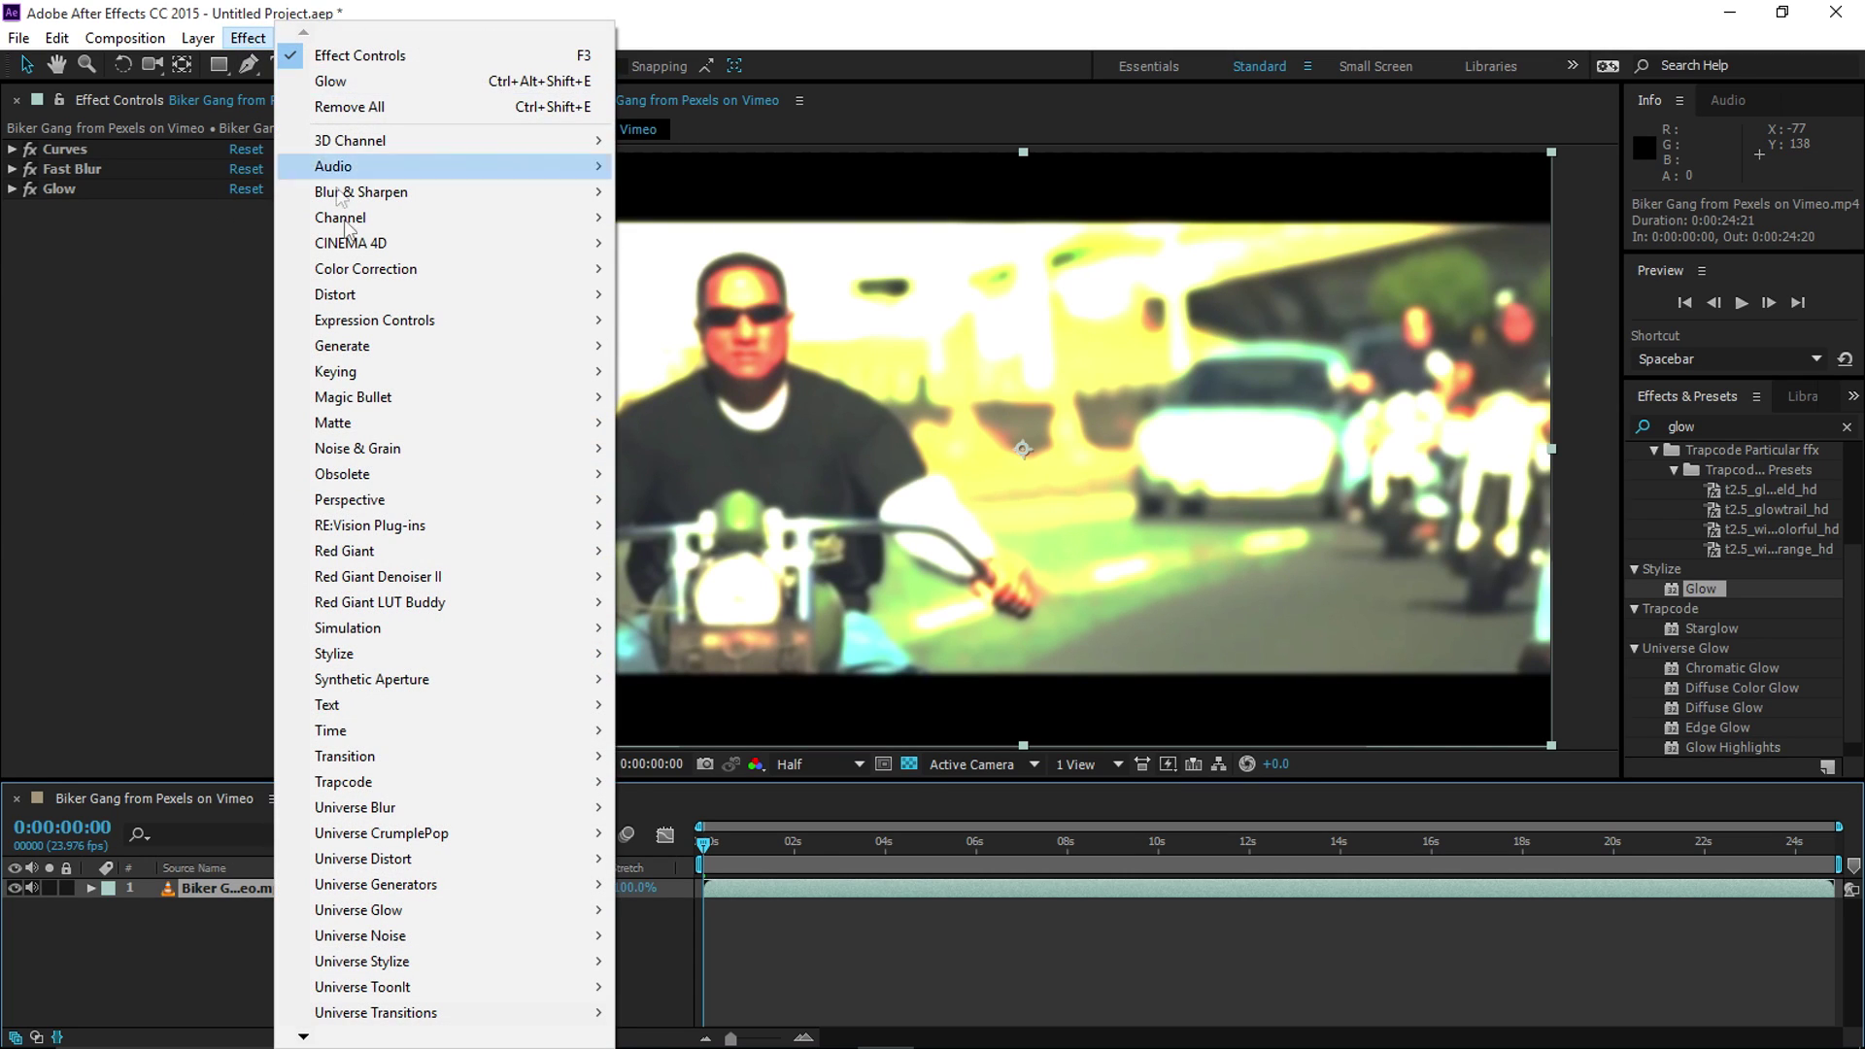
pyautogui.moveTo(345, 347)
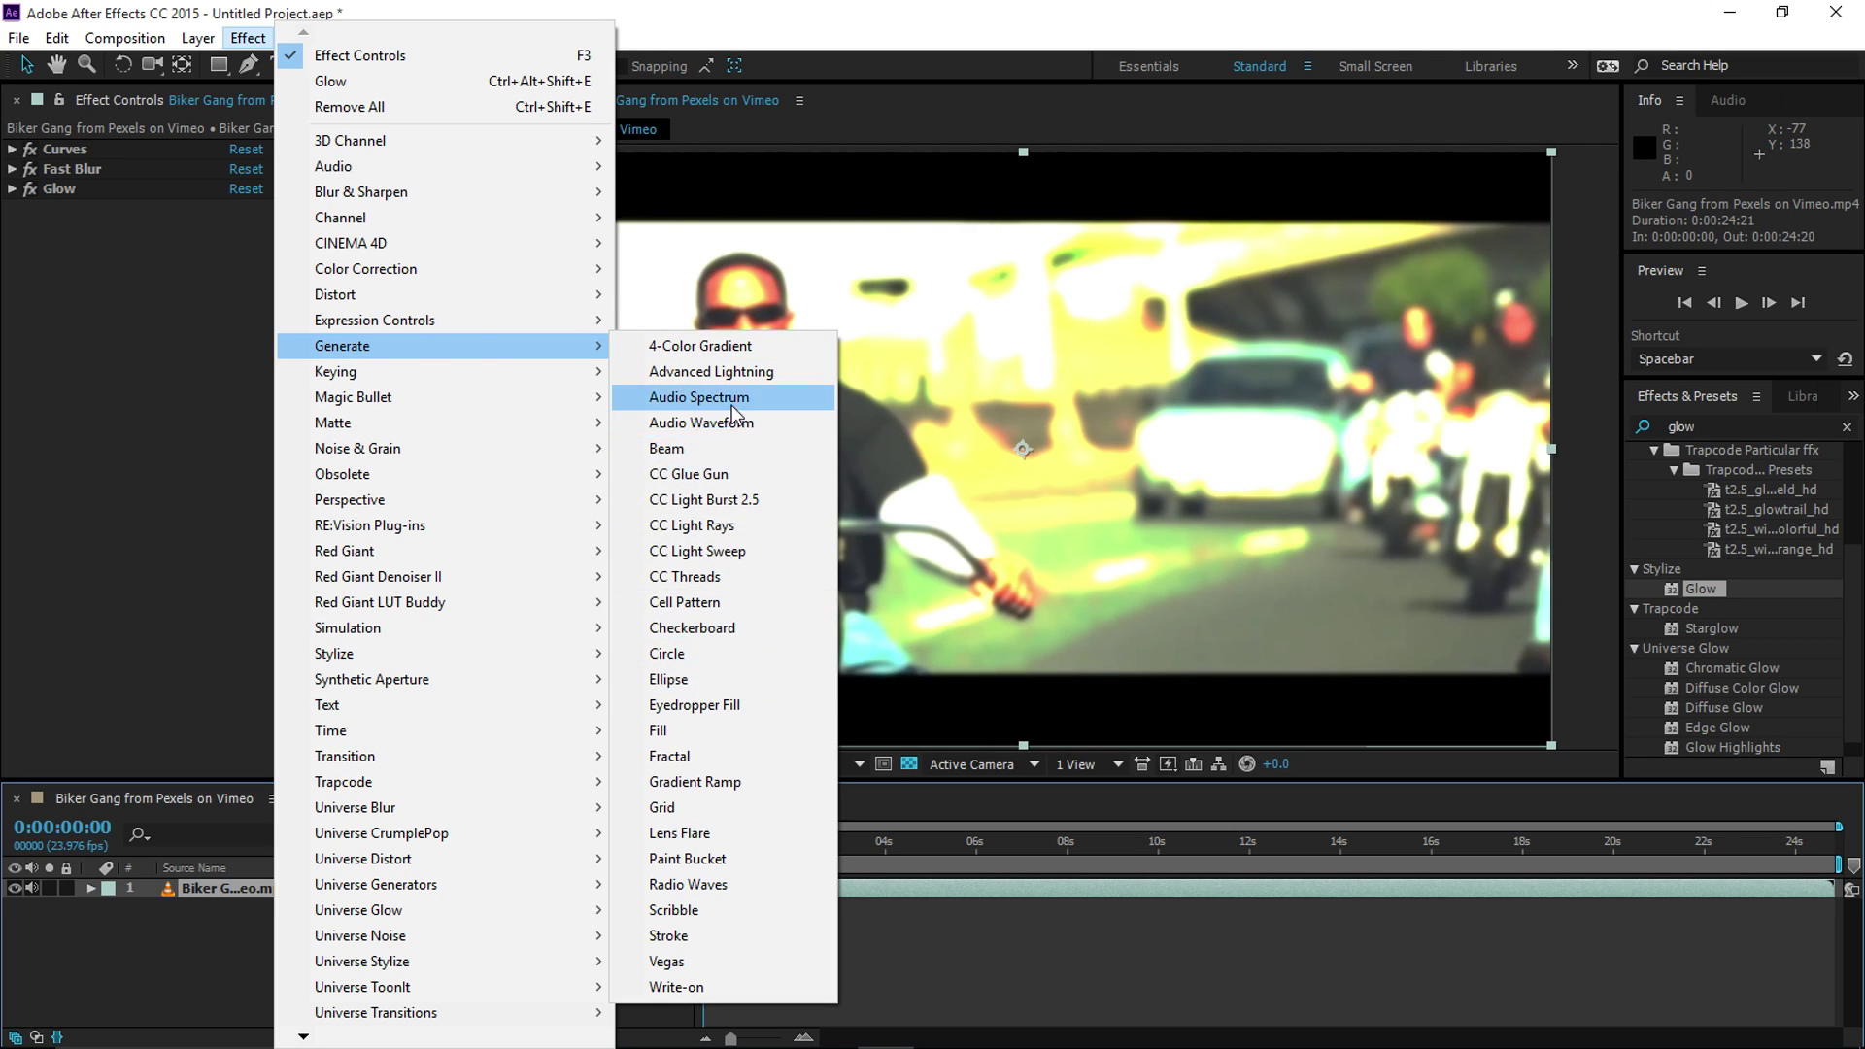
pyautogui.click(727, 836)
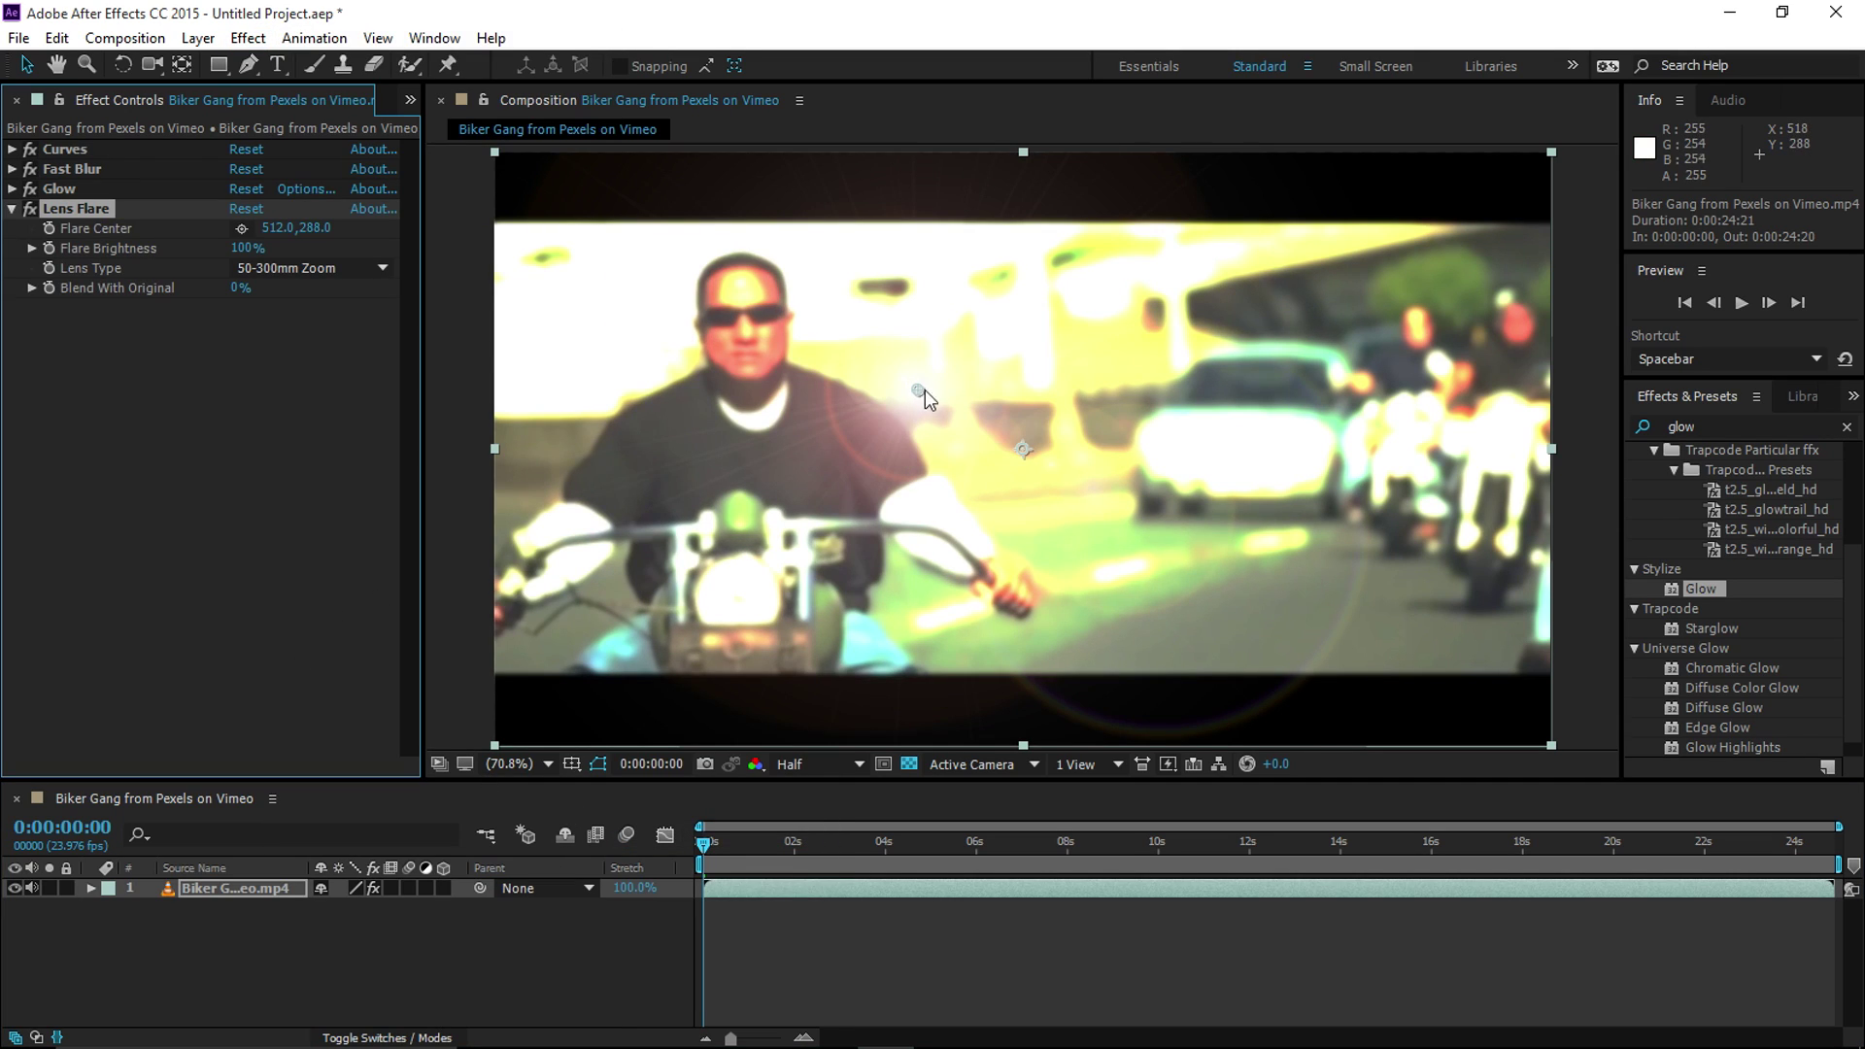
# Move the lens flare's center just outside the frame's lower-left side, at about -62, 541, and collapse its settings.
pyautogui.moveTo(919, 390); pyautogui.dragTo(1124, 379)
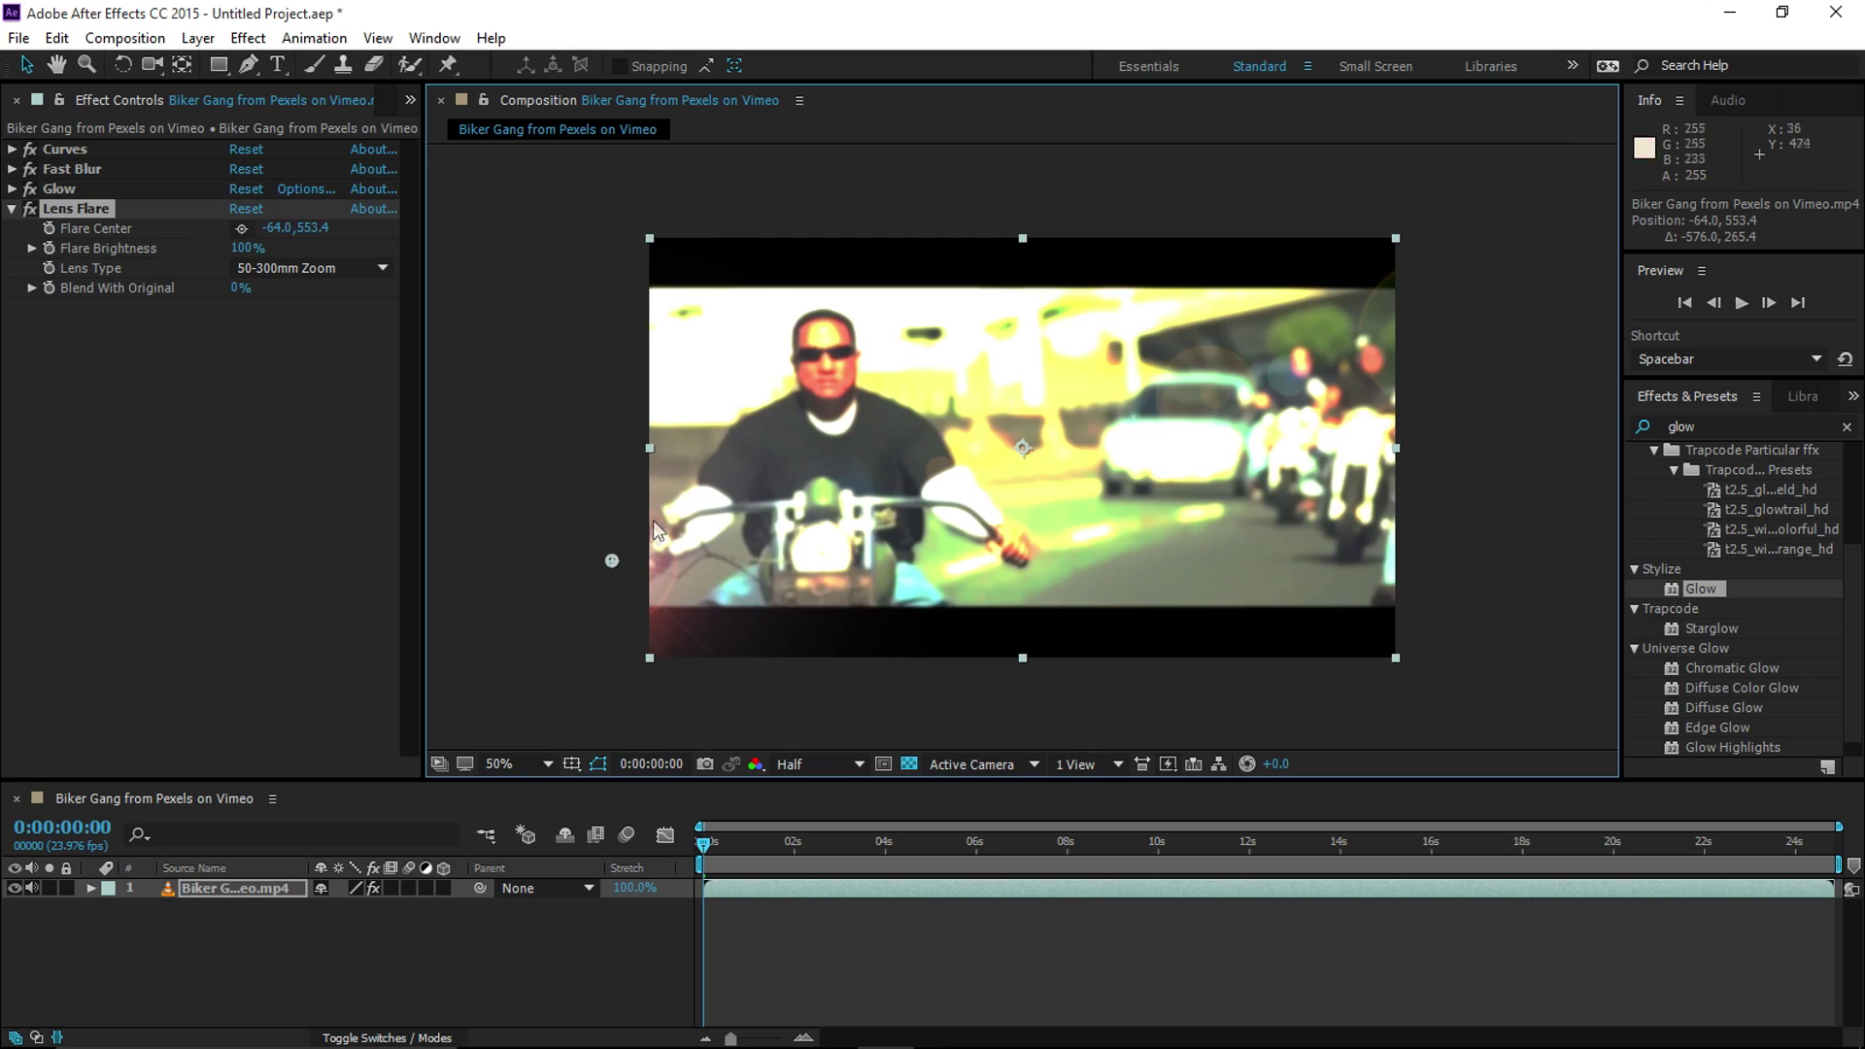
pyautogui.moveTo(608, 555); pyautogui.dragTo(609, 494)
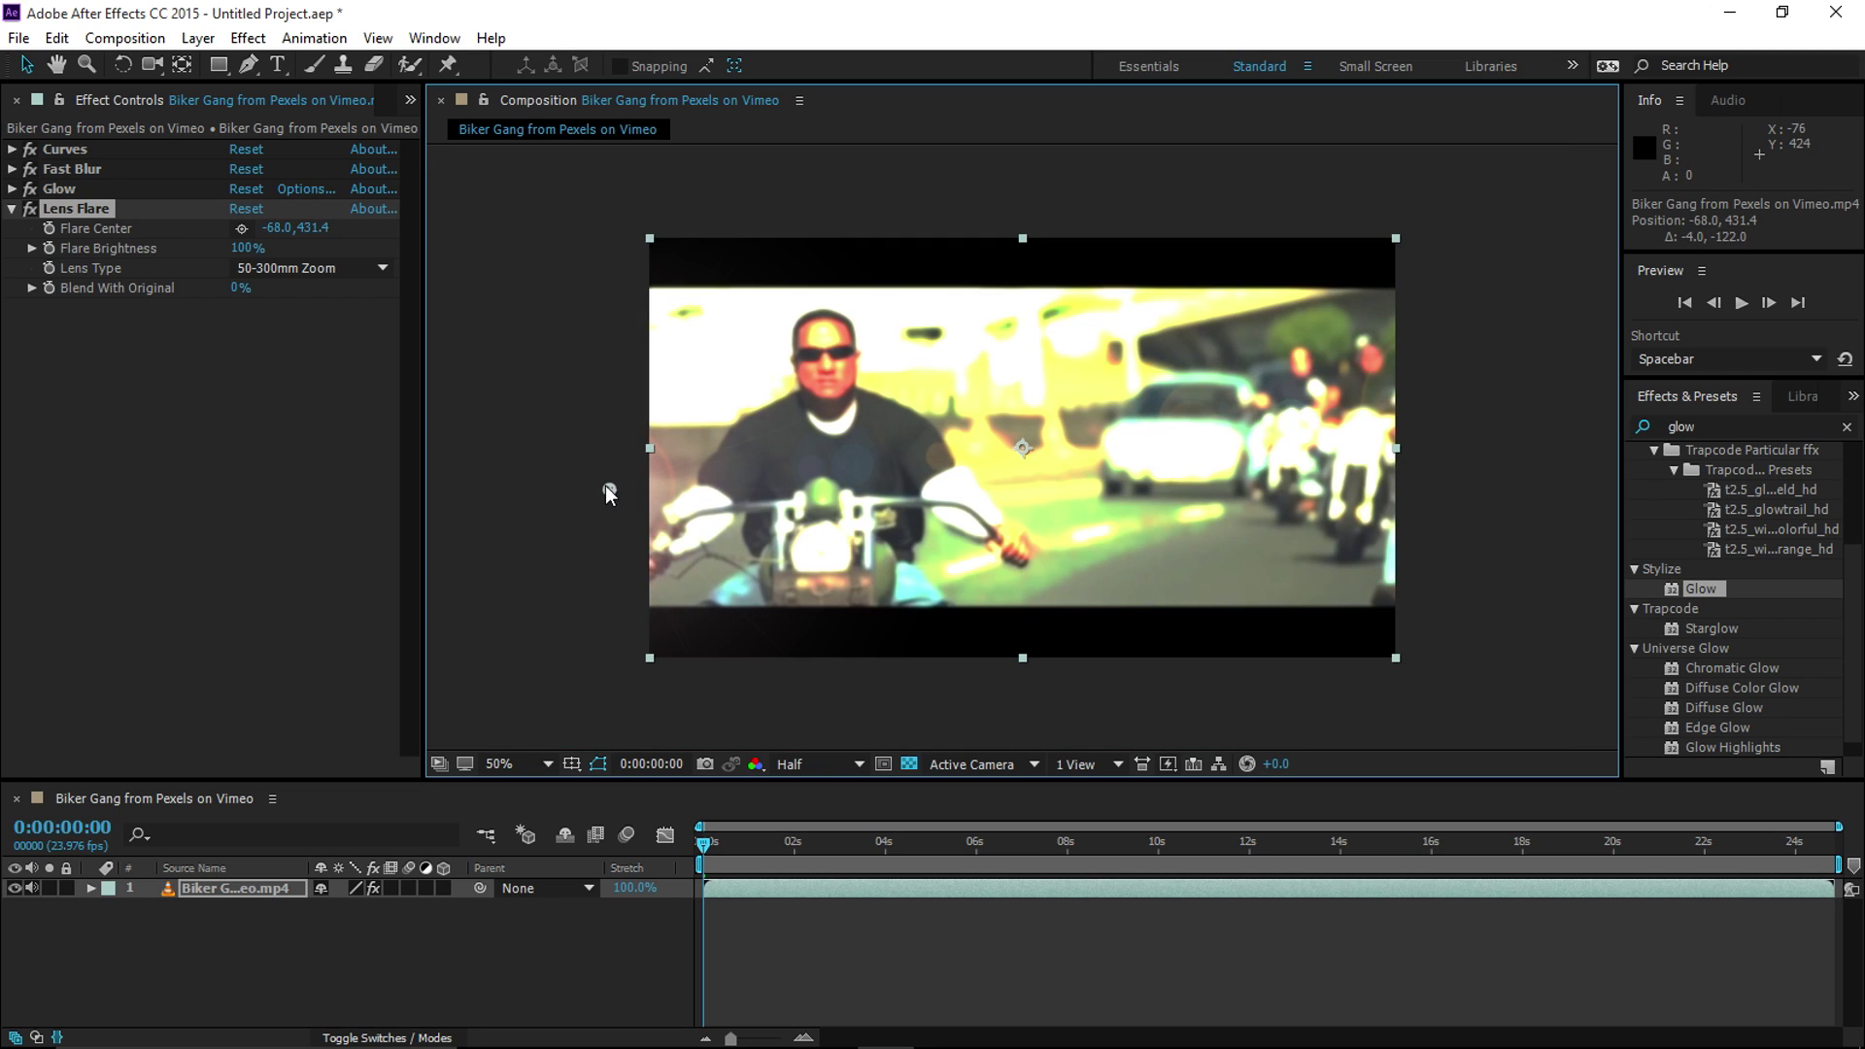
pyautogui.moveTo(606, 487); pyautogui.dragTo(612, 552)
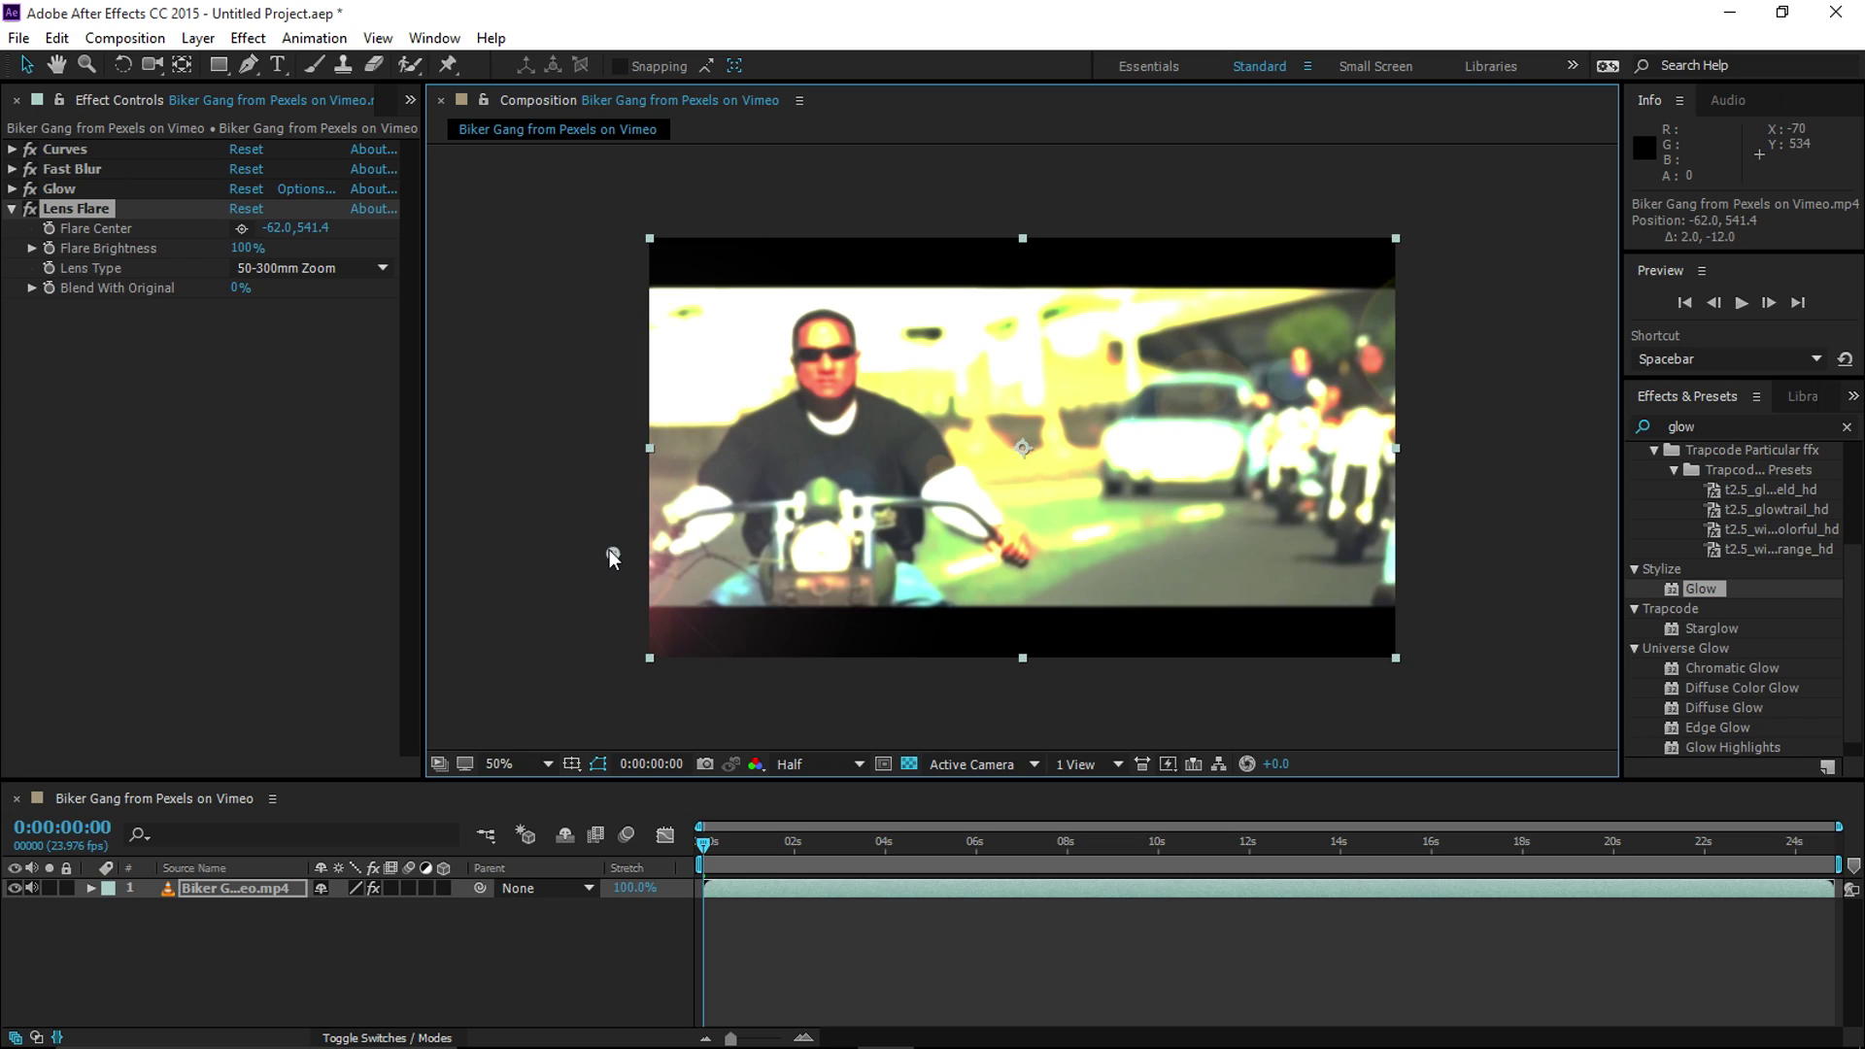
pyautogui.click(12, 209)
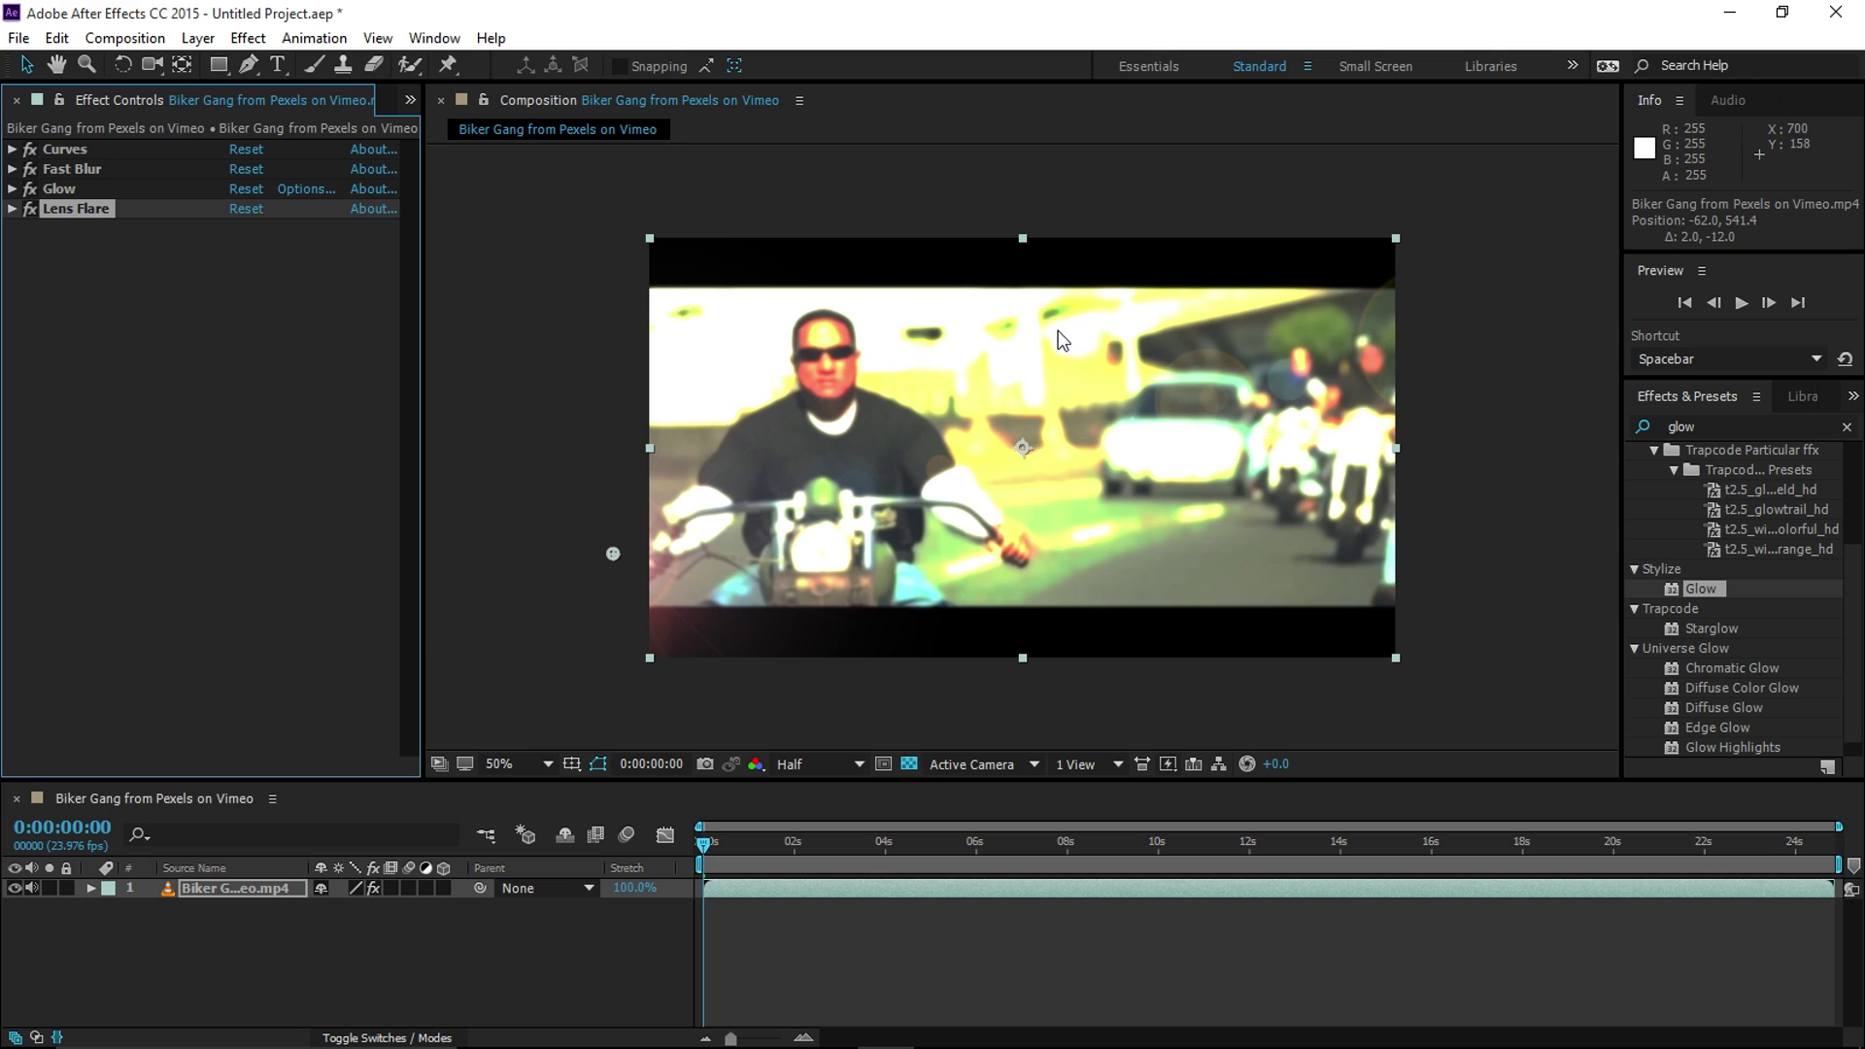
pyautogui.click(513, 763)
pyautogui.click(551, 373)
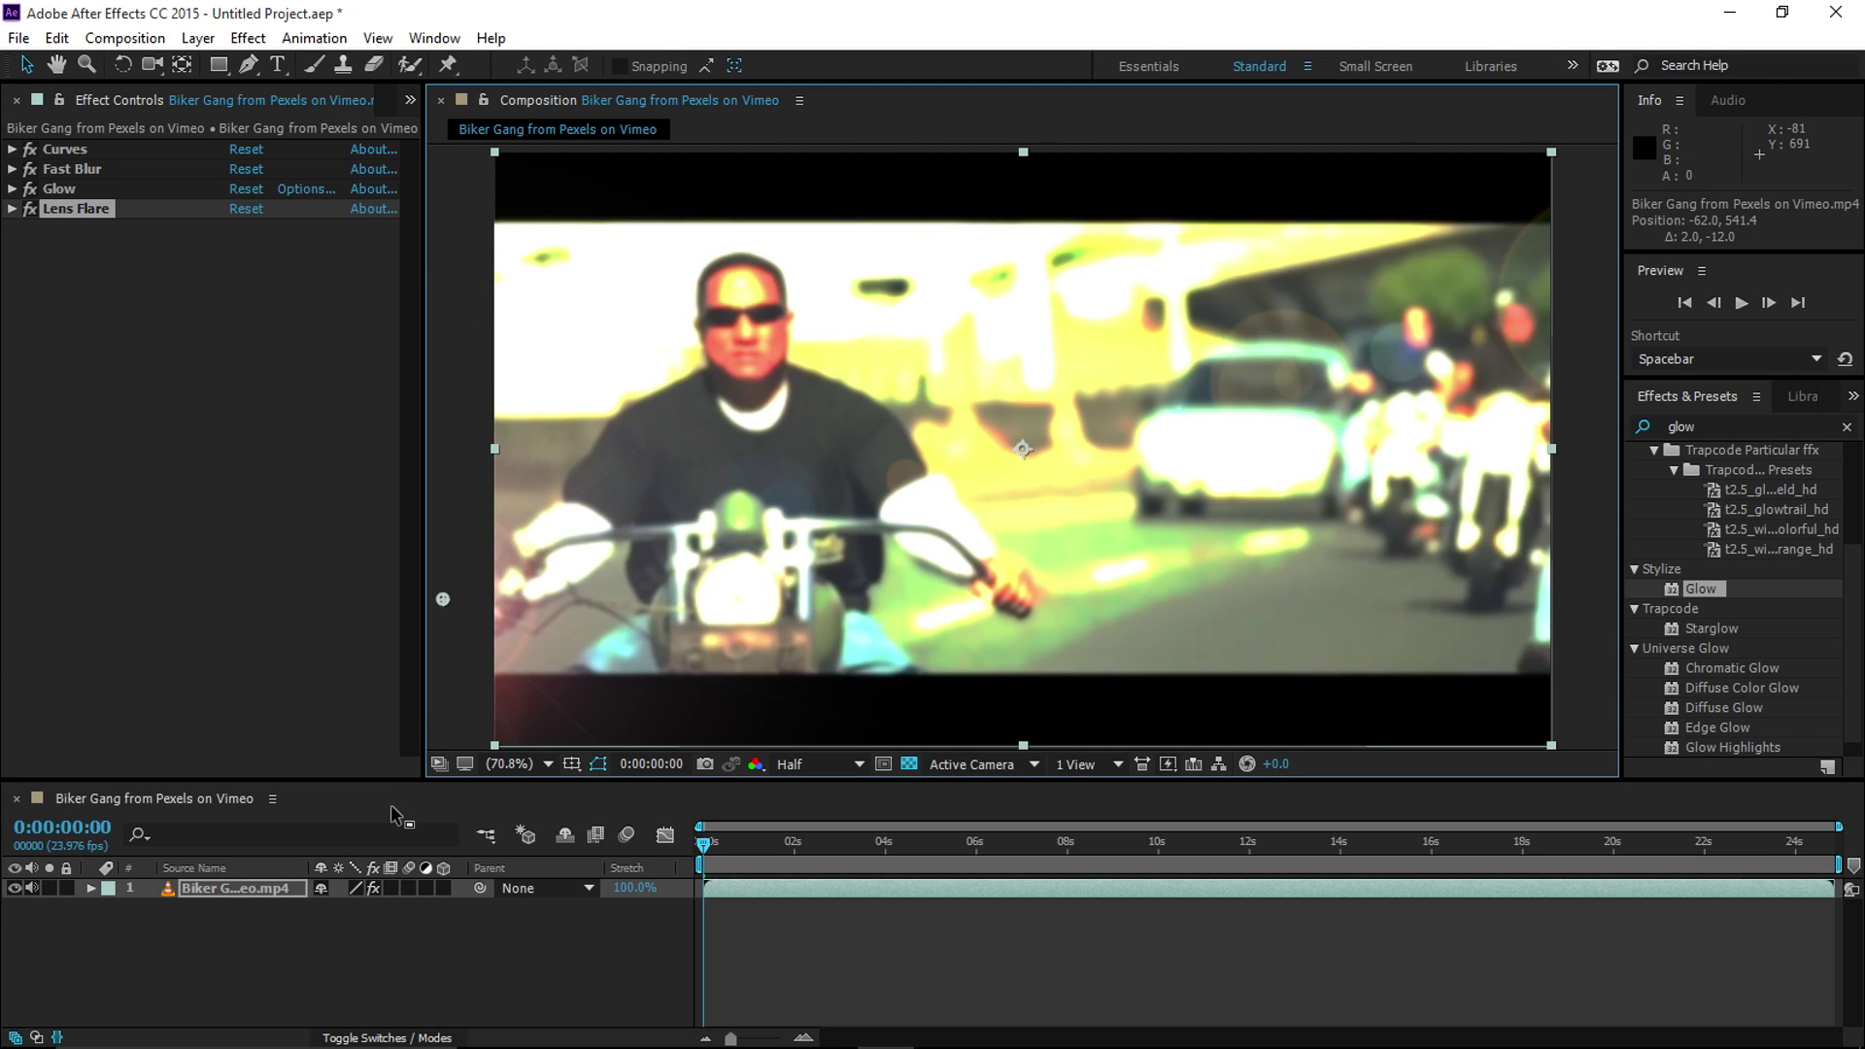